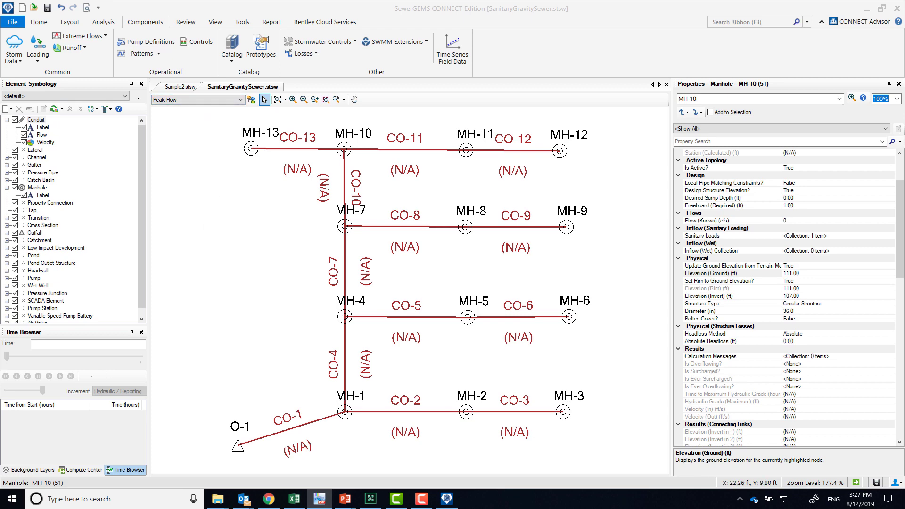
# Check the workbook's Results Table page full-screen, then return to the sewer model
pyautogui.hotkey('alt', 'Tab')
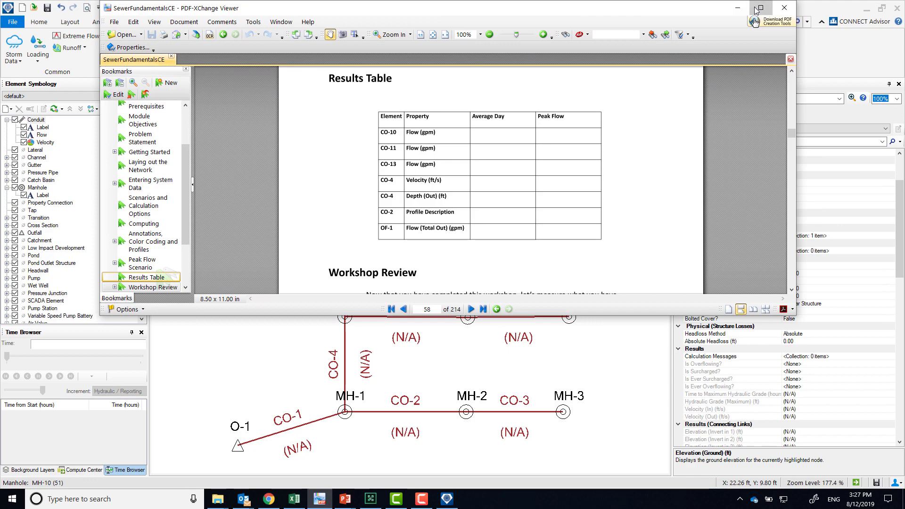
pyautogui.click(761, 7)
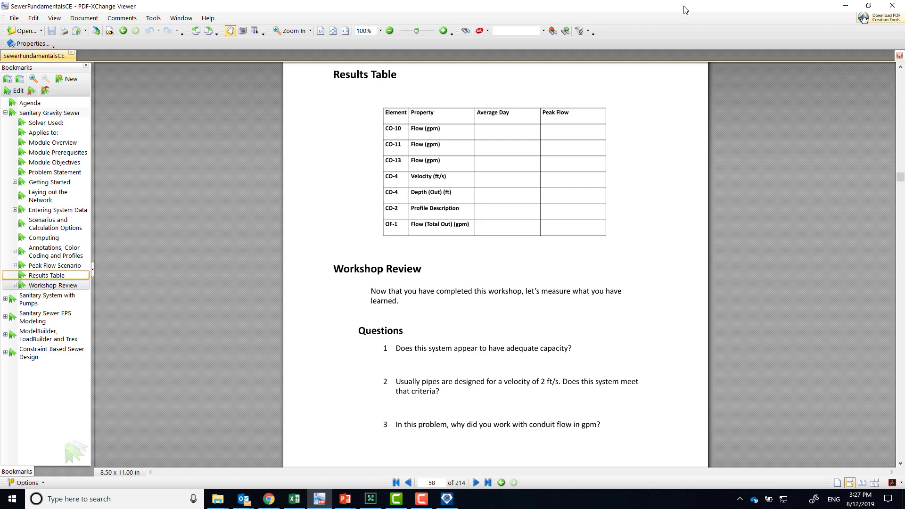
pyautogui.click(845, 5)
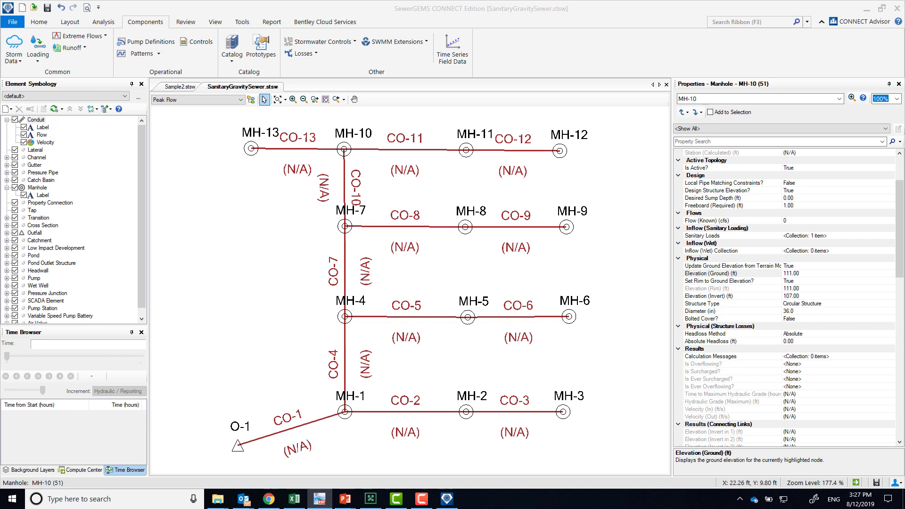
# Switch the active scenario from Peak Flow to Average Day
pyautogui.click(238, 103)
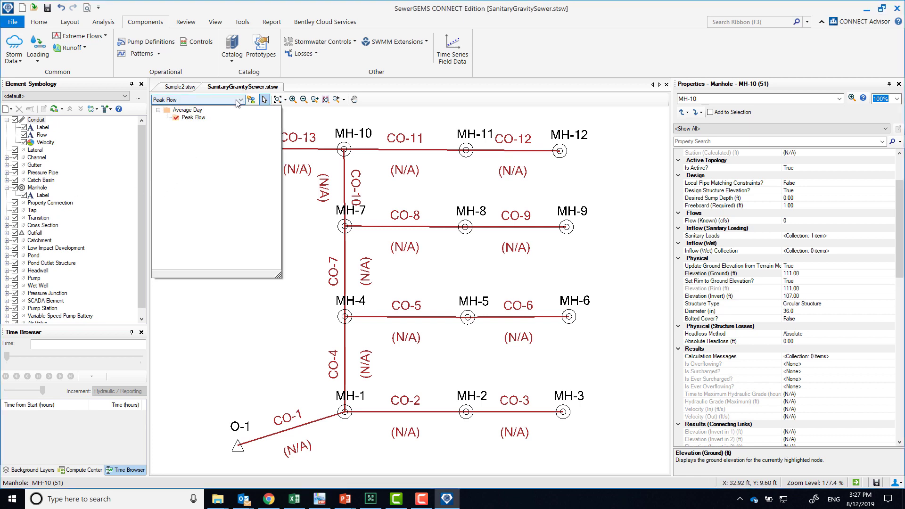
pyautogui.click(194, 111)
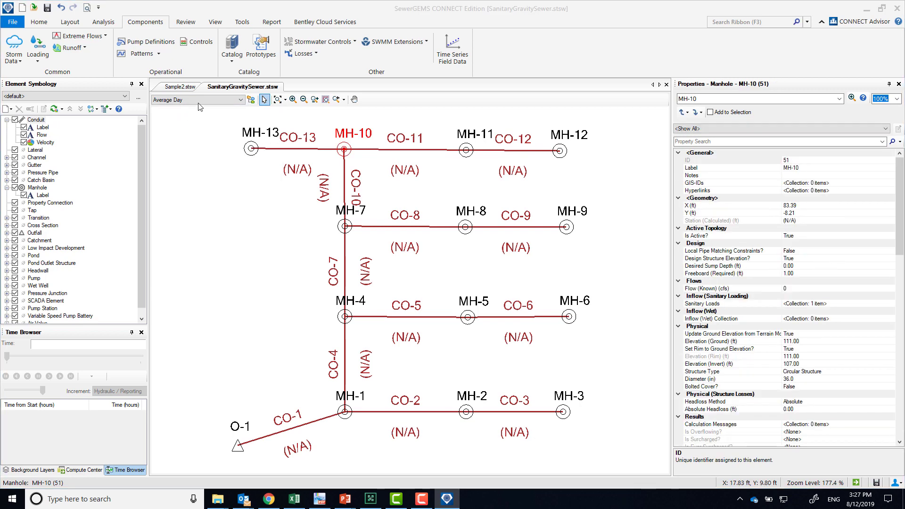
pyautogui.click(218, 104)
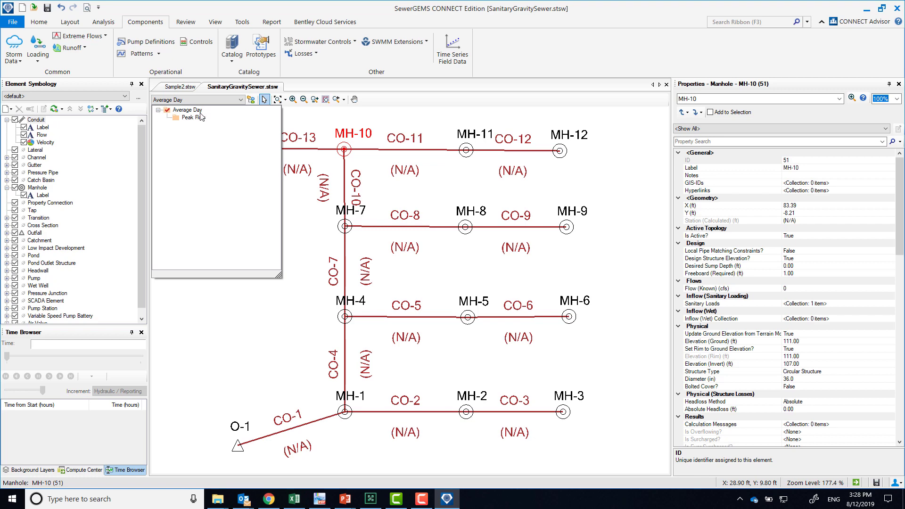
pyautogui.click(202, 112)
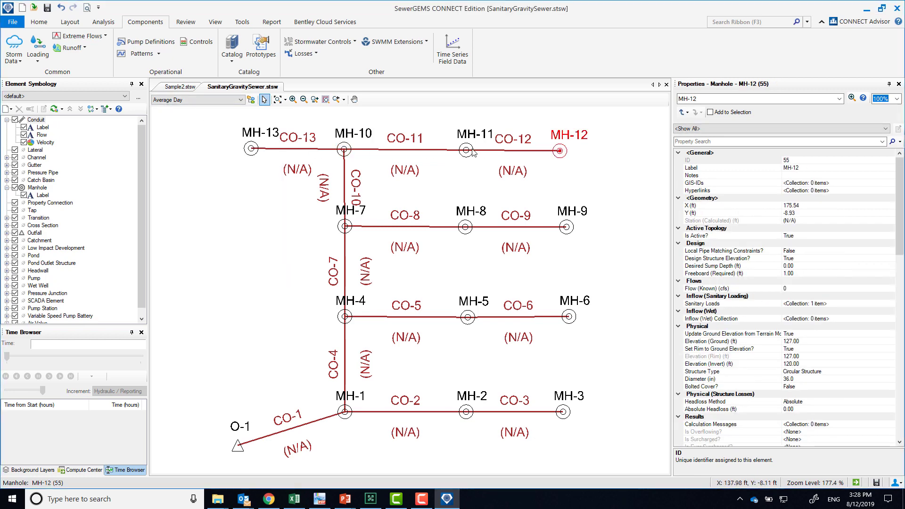
pyautogui.click(302, 149)
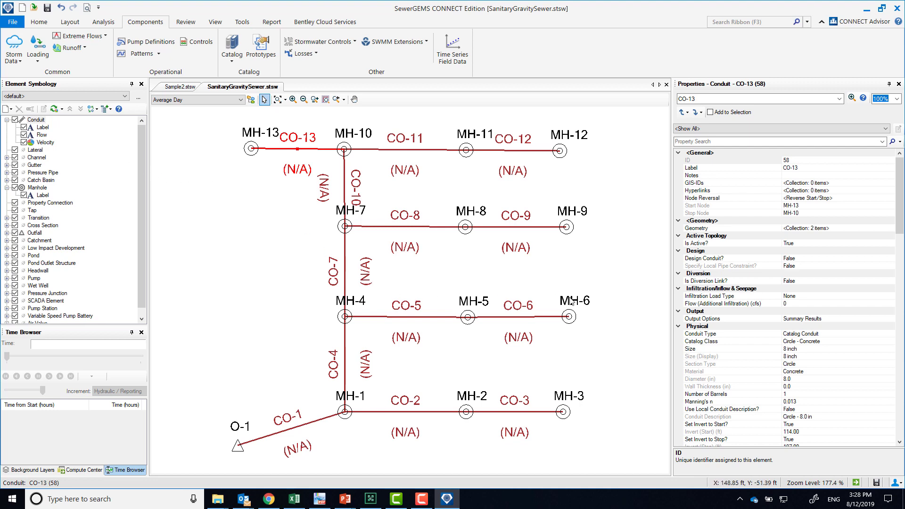
pyautogui.click(345, 363)
pyautogui.click(311, 425)
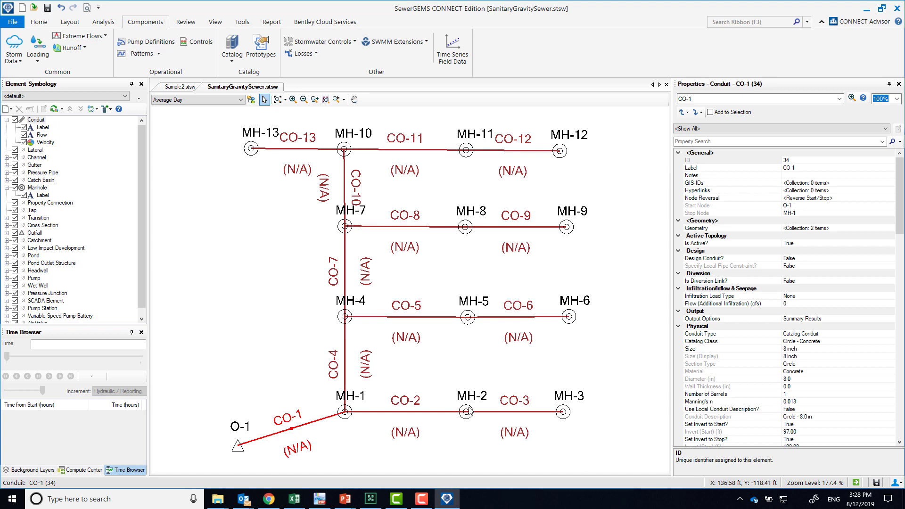
pyautogui.click(421, 414)
pyautogui.click(561, 152)
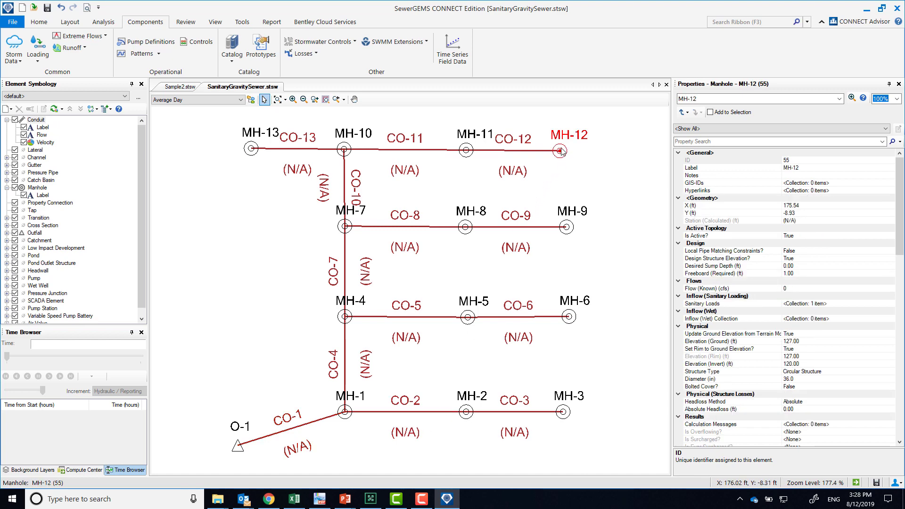
pyautogui.click(890, 305)
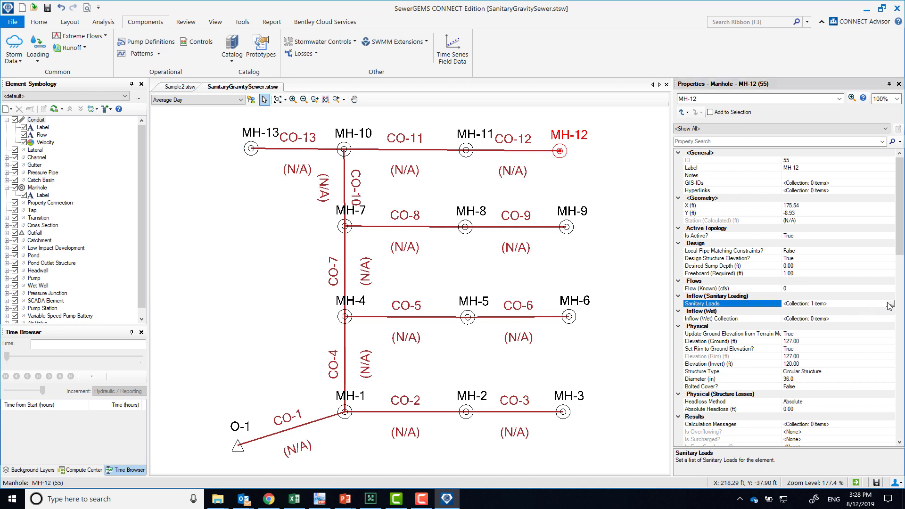
pyautogui.click(891, 305)
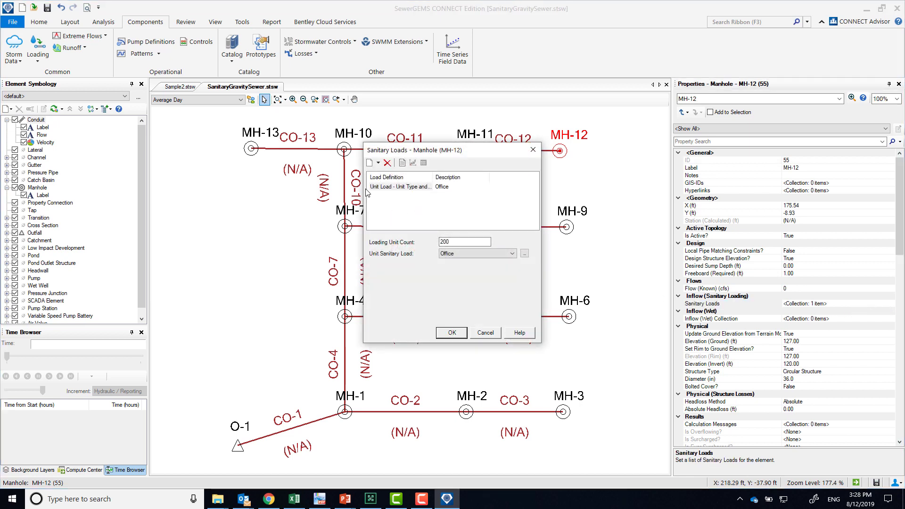
pyautogui.click(486, 334)
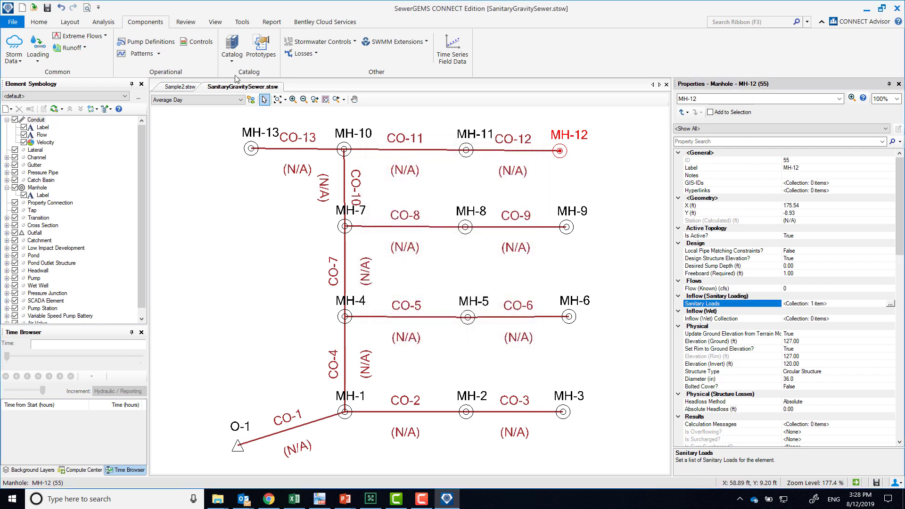
pyautogui.click(343, 150)
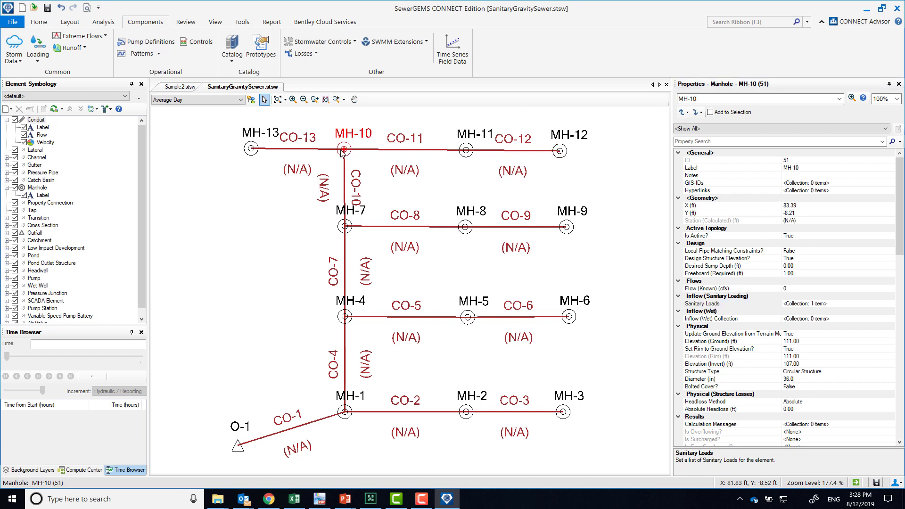
# Compute Average Day, dismissing the calculation summary and the list of constraint warnings
pyautogui.click(238, 445)
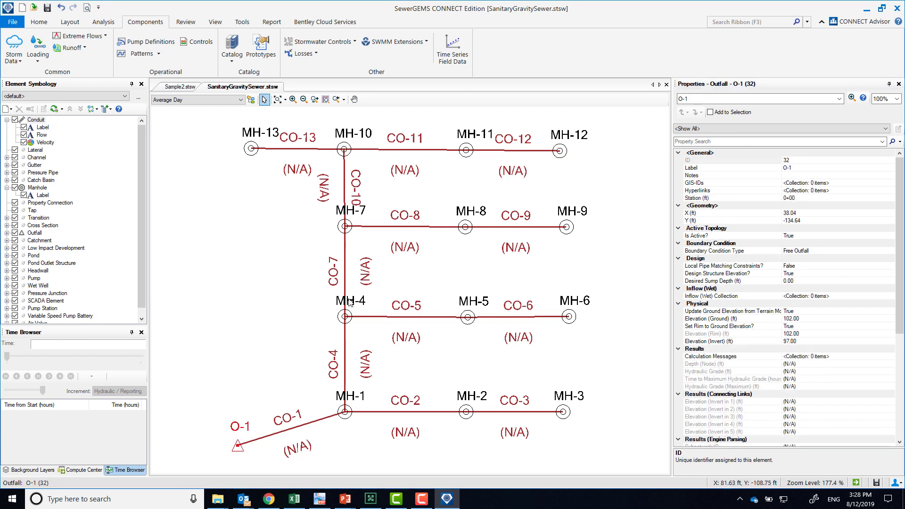
pyautogui.click(39, 22)
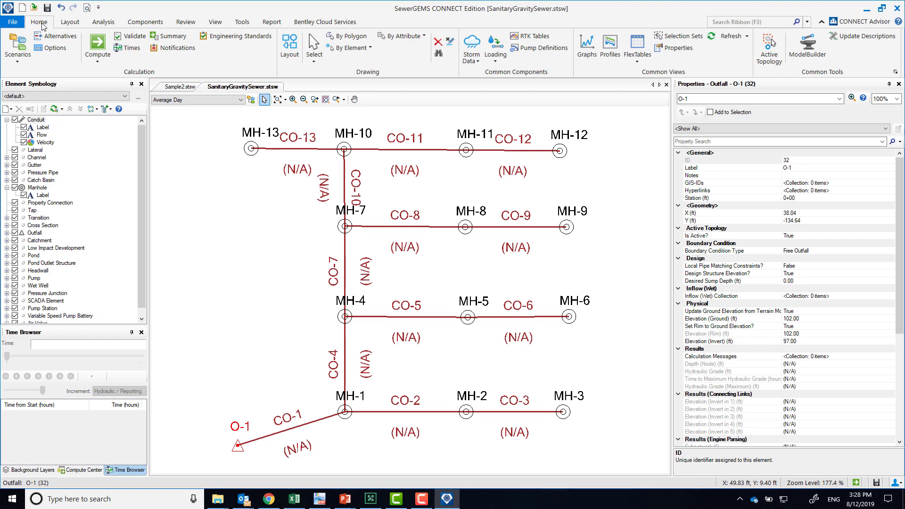
pyautogui.click(97, 42)
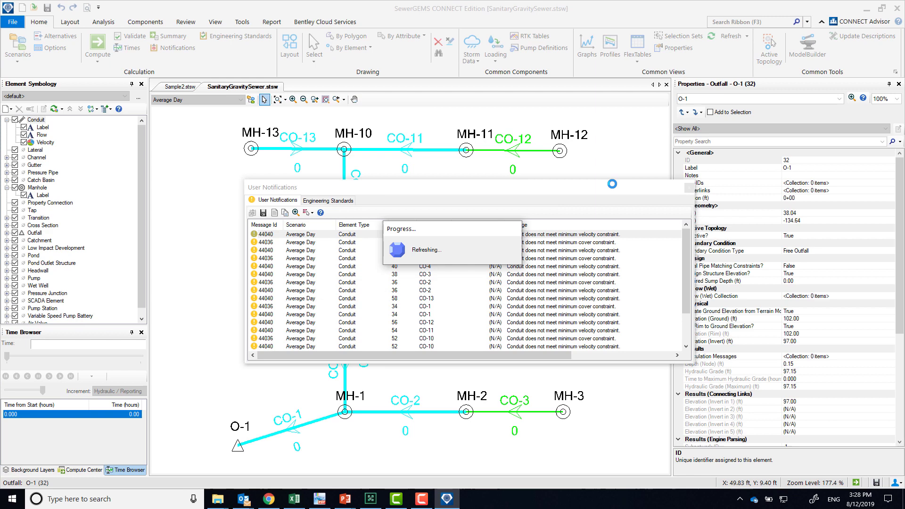
pyautogui.click(569, 88)
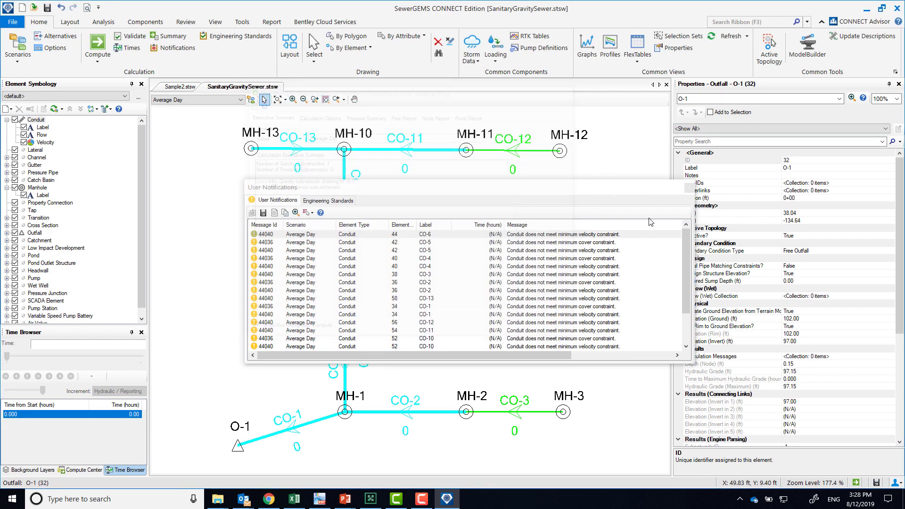
pyautogui.moveTo(681, 246); pyautogui.dragTo(681, 274)
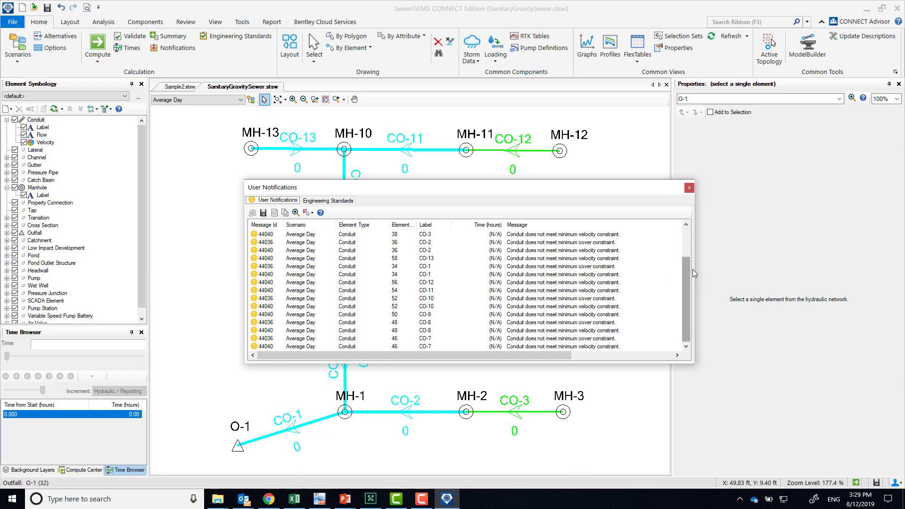
pyautogui.moveTo(687, 263); pyautogui.dragTo(691, 234)
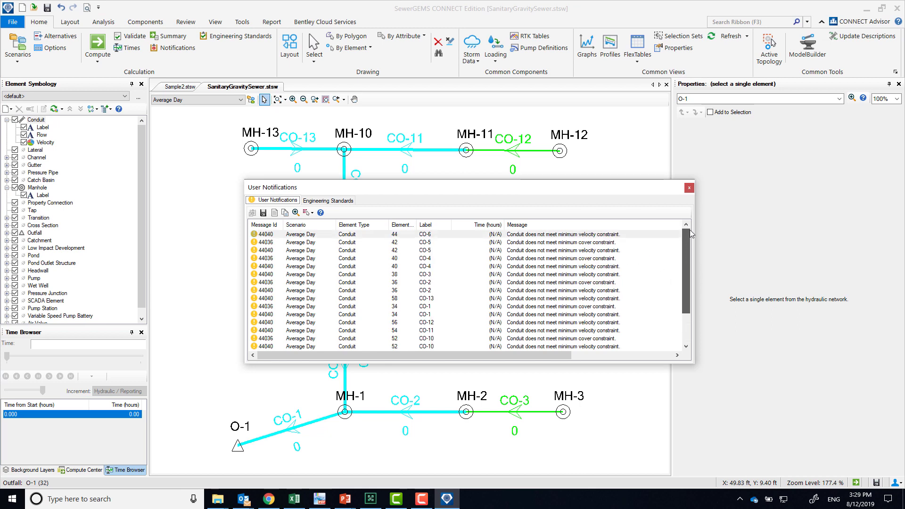
pyautogui.click(688, 188)
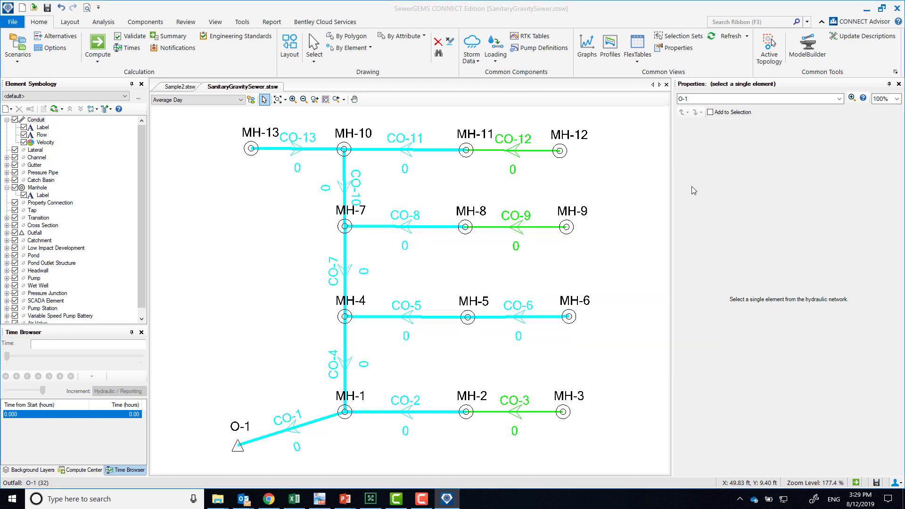
# Confirm Average Day's Calculation Type stays Analysis in Calculation Options, then close Properties
pyautogui.click(52, 49)
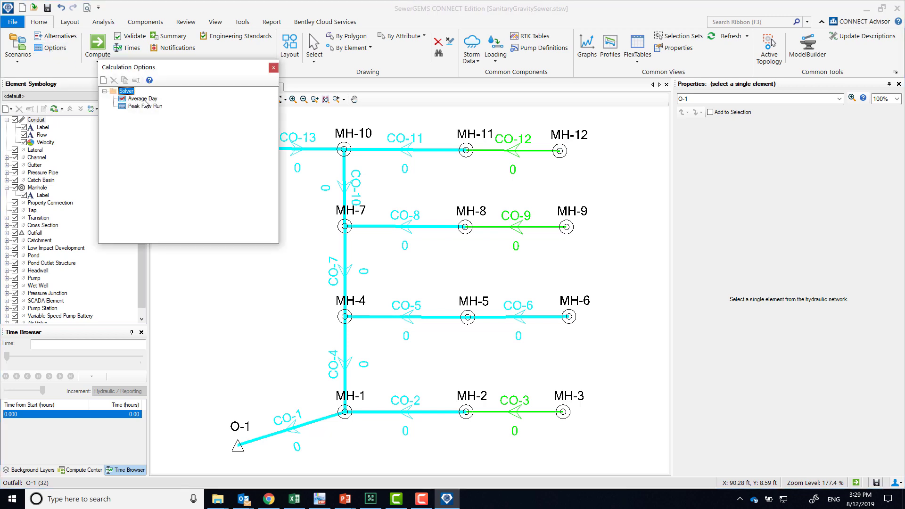
pyautogui.doubleClick(144, 98)
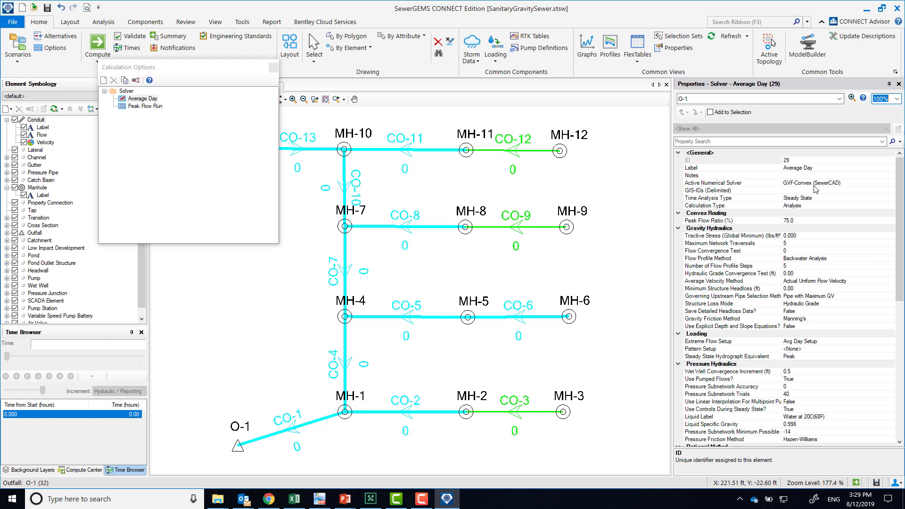
pyautogui.click(798, 184)
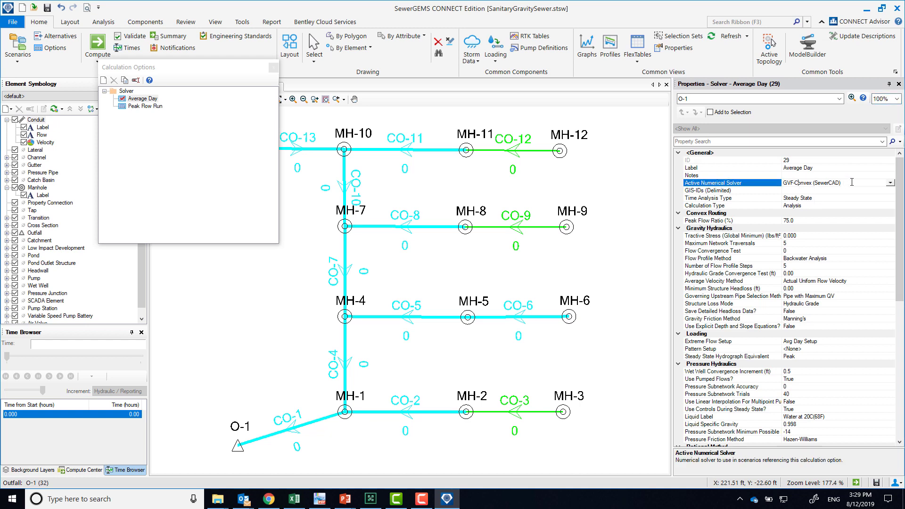
pyautogui.click(820, 206)
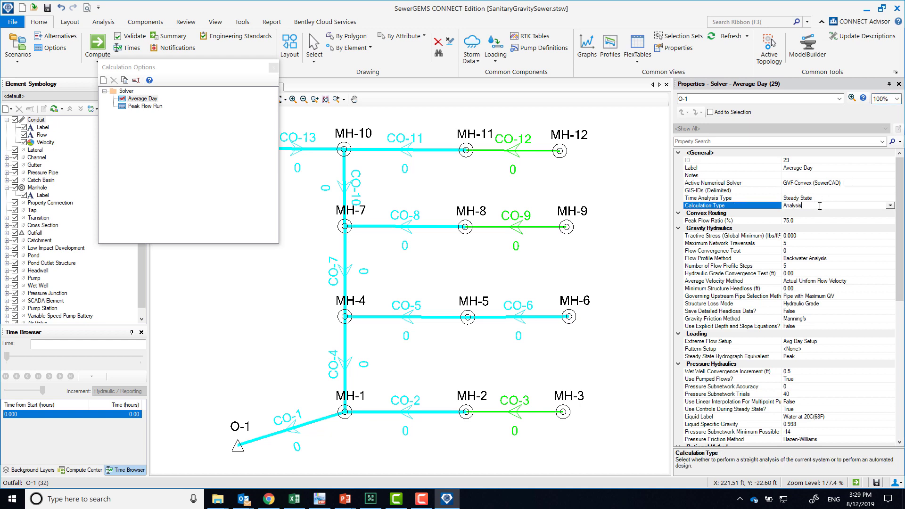
pyautogui.click(890, 206)
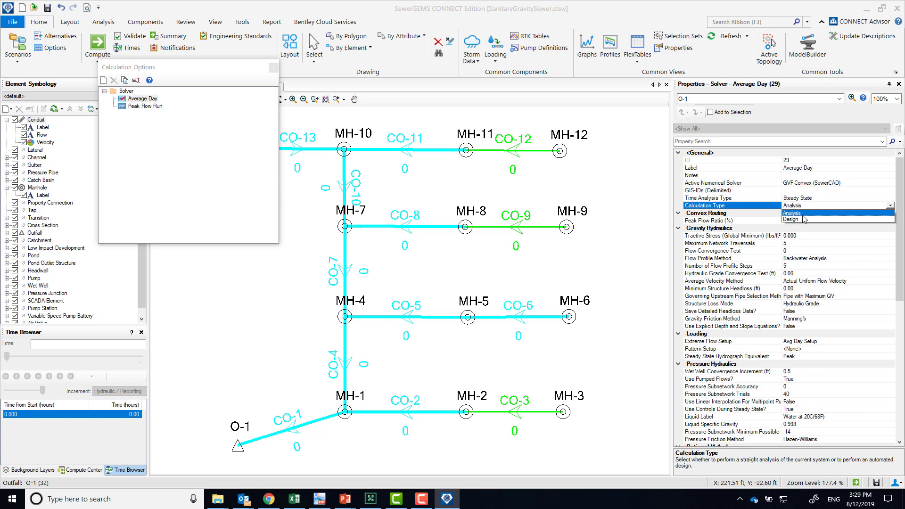
pyautogui.click(804, 212)
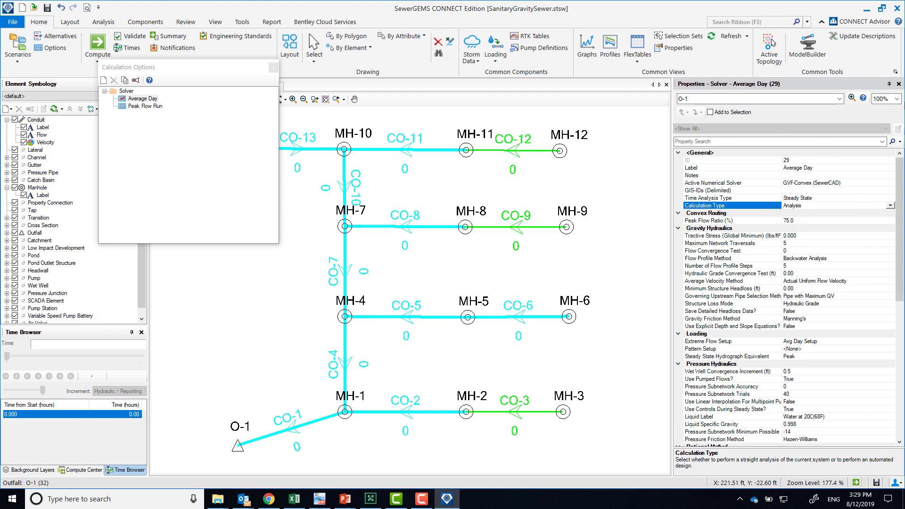
pyautogui.click(898, 84)
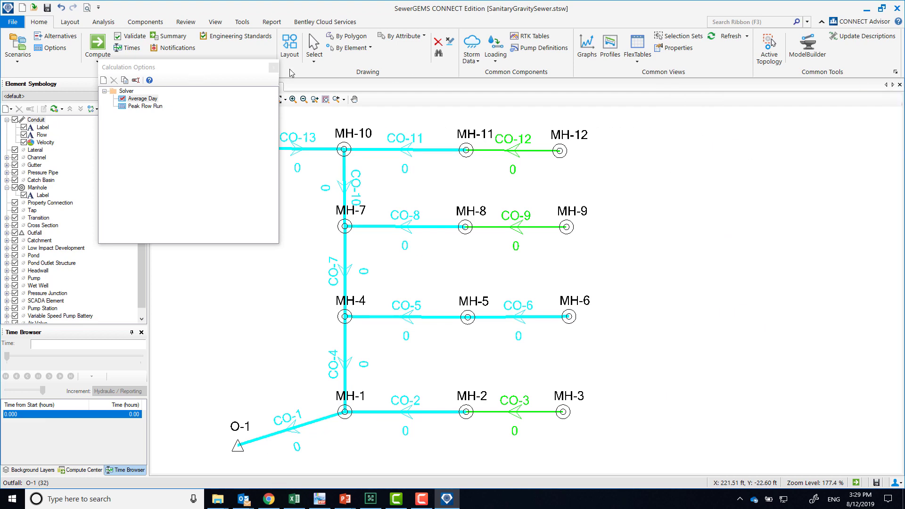
# Fit the network in view, list the warnings selecting CO-5's cover warning, and check Engineering Standards
pyautogui.click(275, 68)
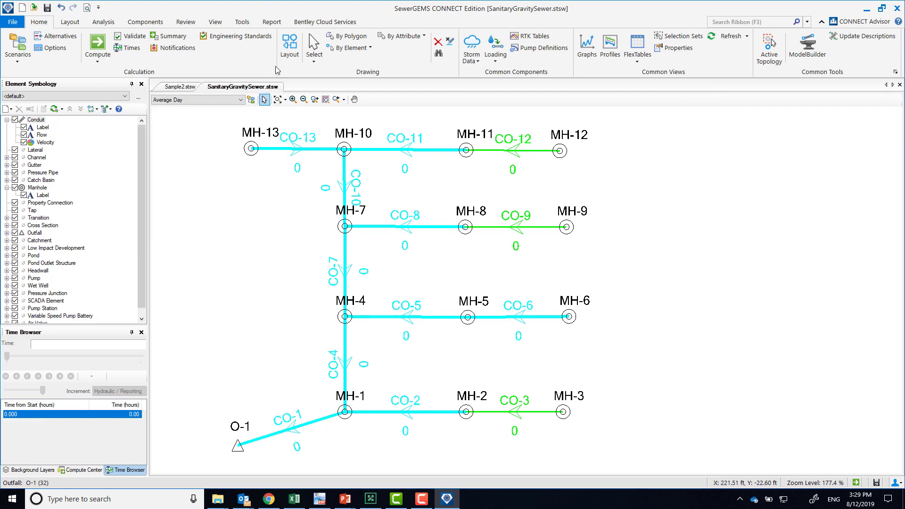
pyautogui.click(277, 101)
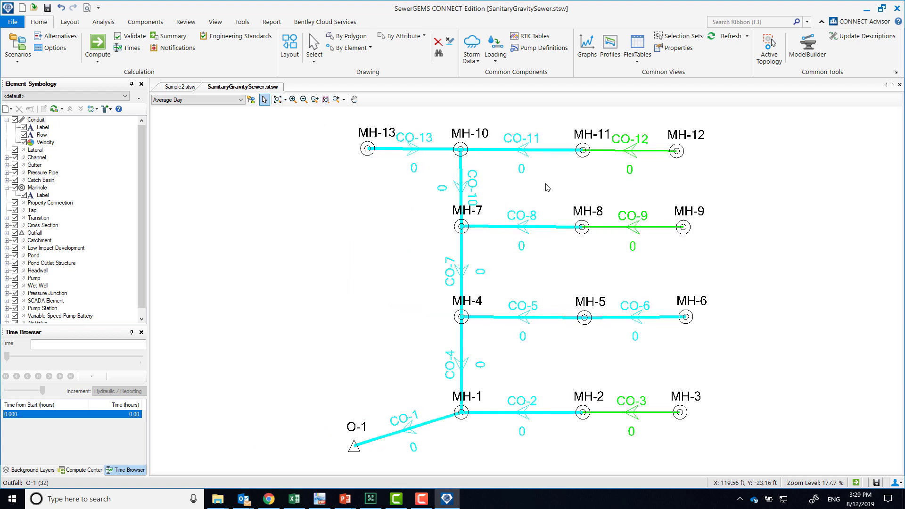
pyautogui.moveTo(567, 178); pyautogui.dragTo(502, 186)
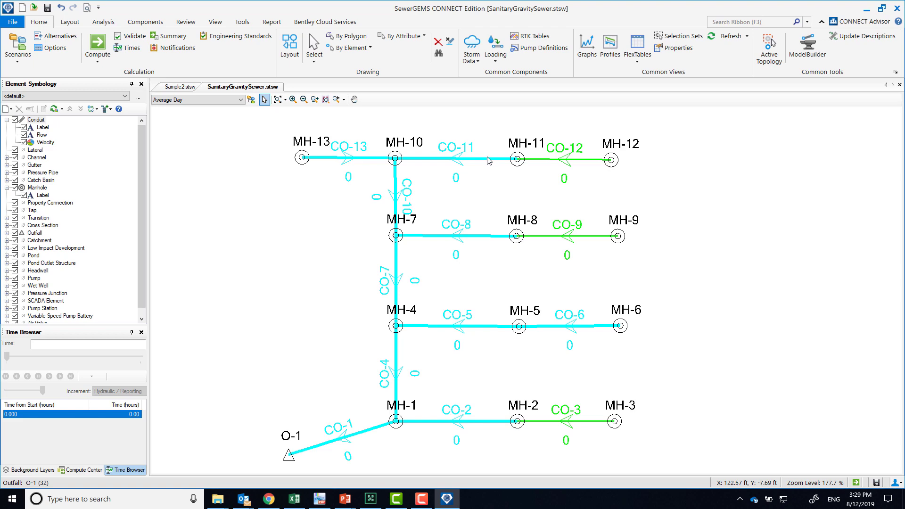
pyautogui.click(178, 48)
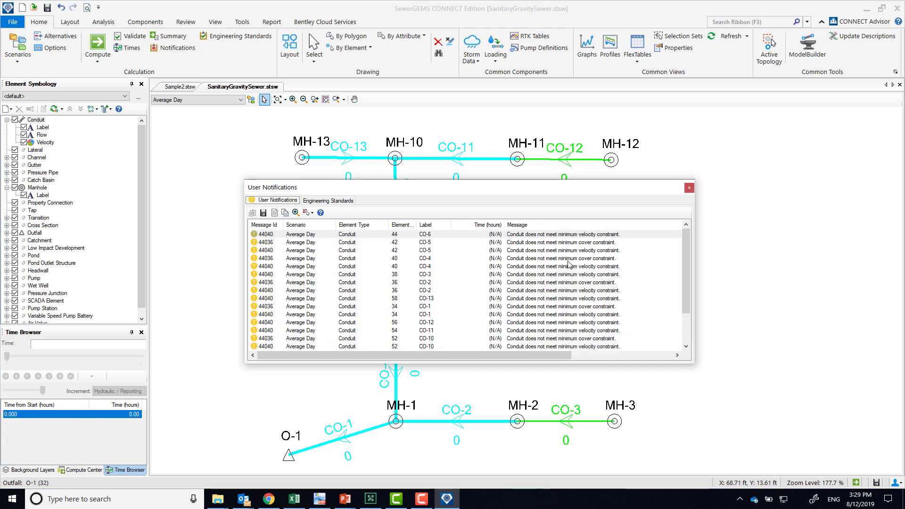
pyautogui.click(567, 243)
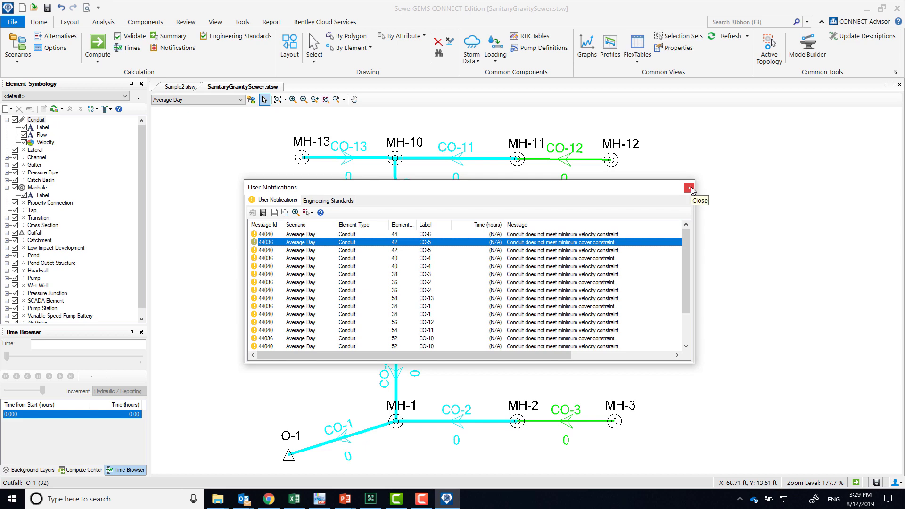
pyautogui.click(235, 36)
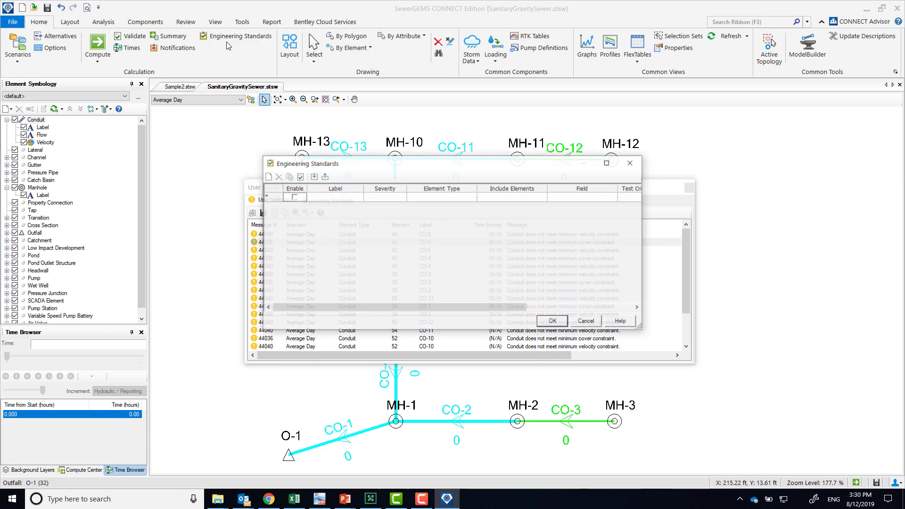
pyautogui.click(631, 163)
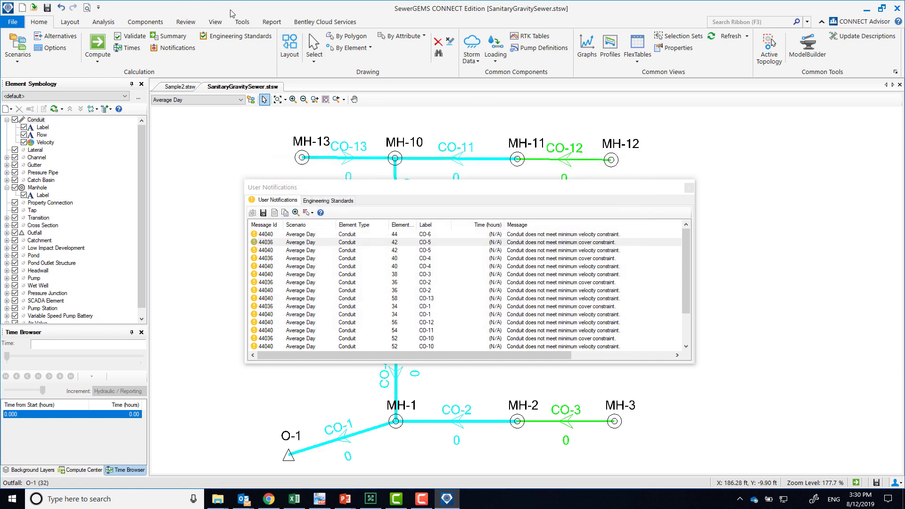
# Review default design constraints (max velocity 15.00, min slope 0.005) unchanged, then close the warnings list
pyautogui.click(103, 22)
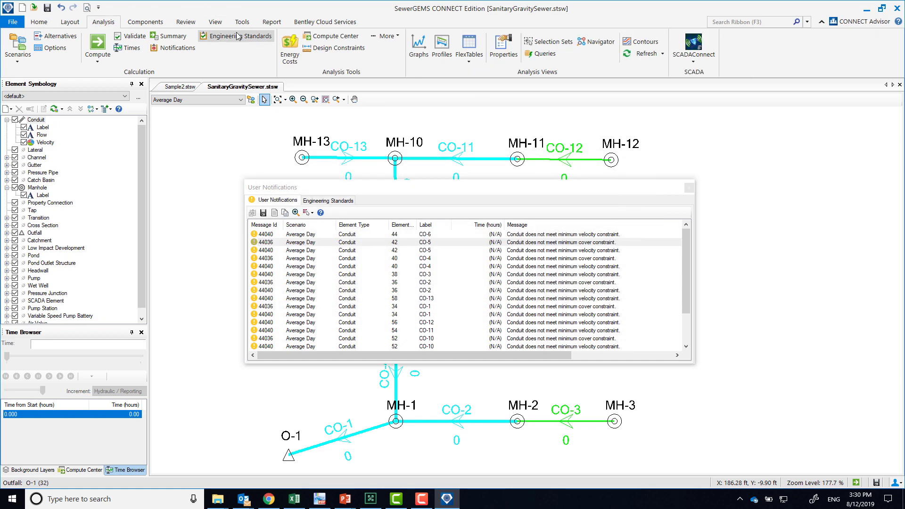
pyautogui.click(335, 48)
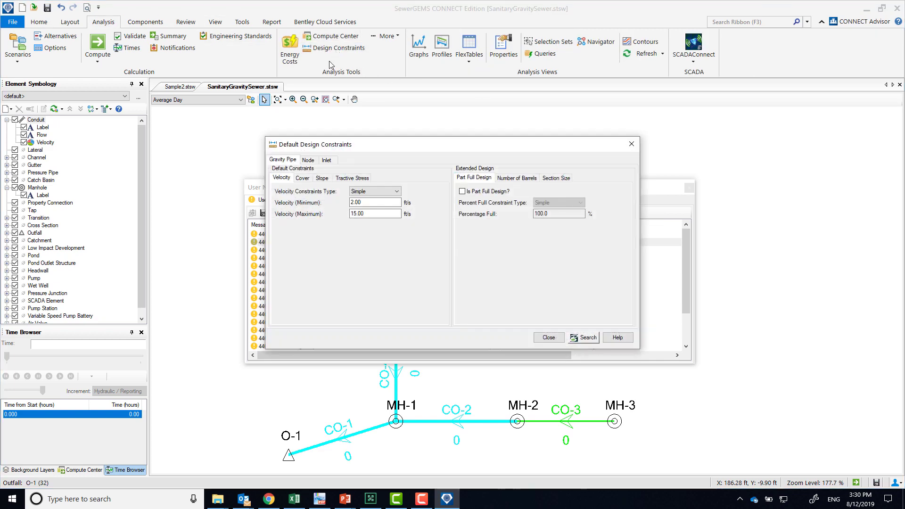
pyautogui.doubleClick(365, 214)
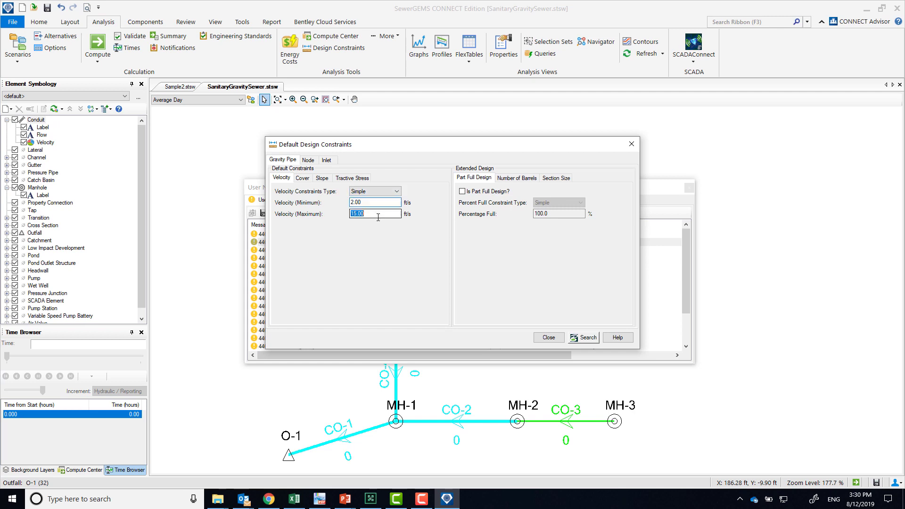
pyautogui.click(303, 178)
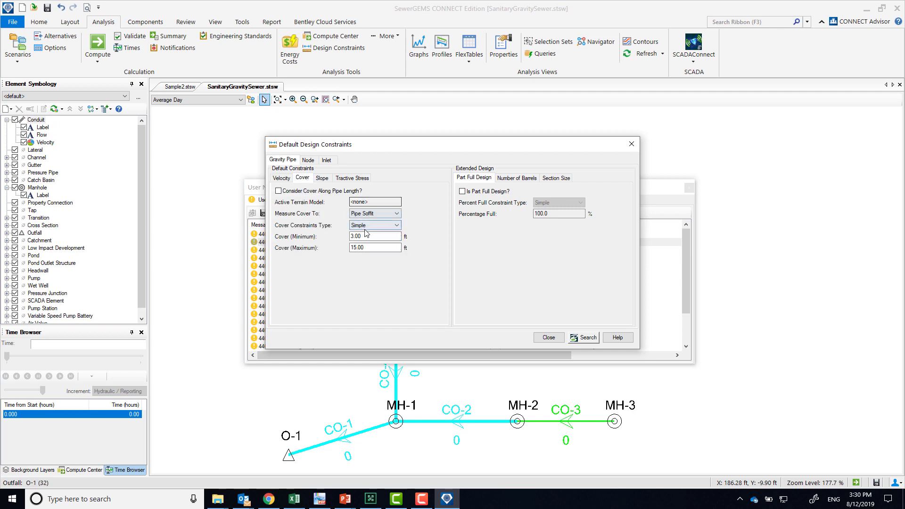
pyautogui.click(322, 178)
pyautogui.doubleClick(372, 202)
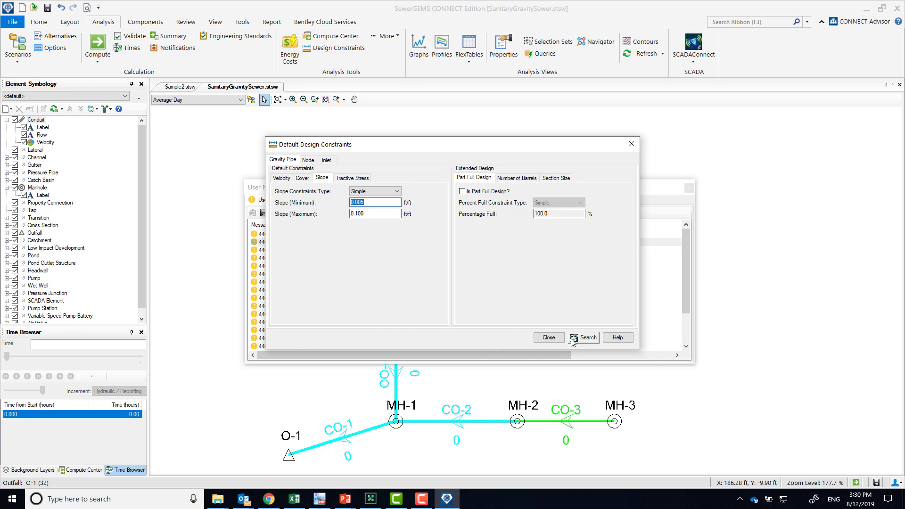
pyautogui.click(631, 144)
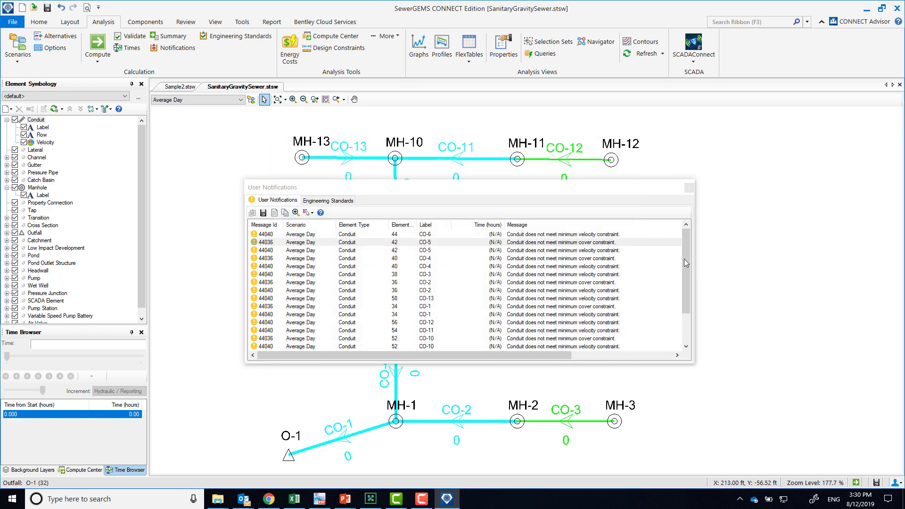
pyautogui.click(688, 236)
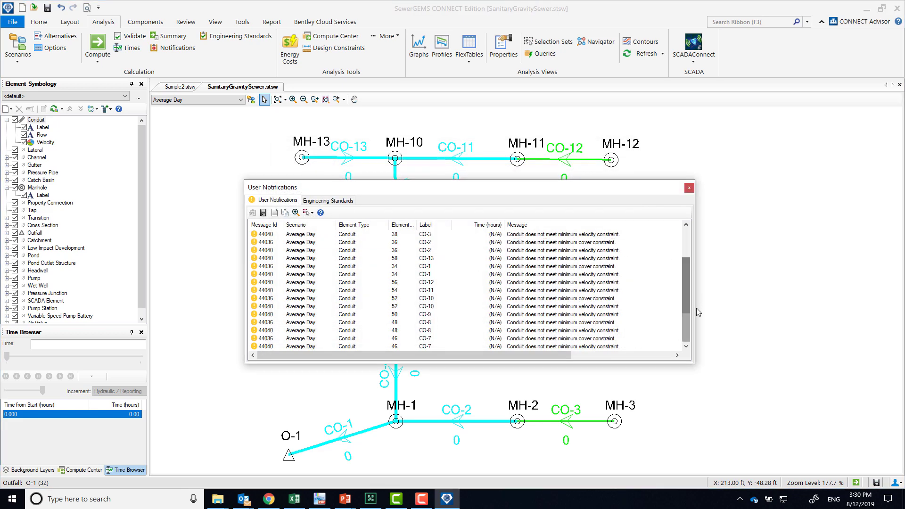
pyautogui.click(688, 187)
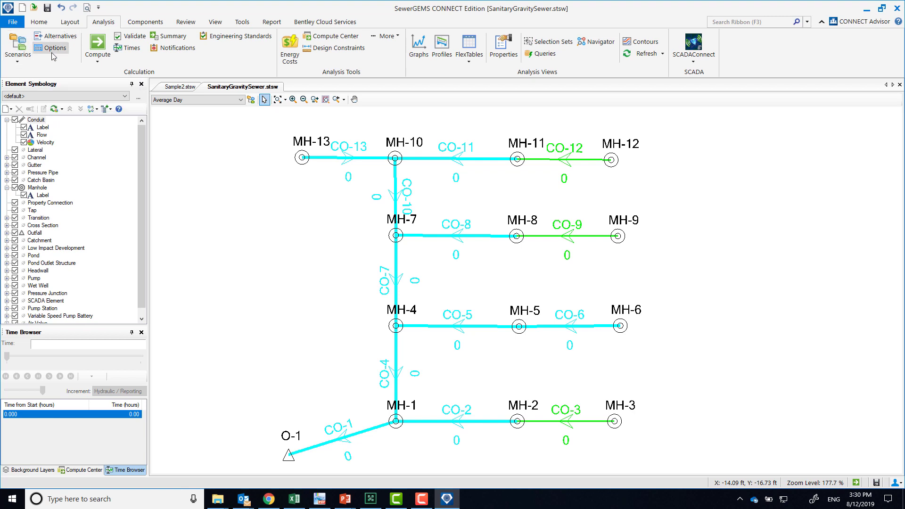
pyautogui.click(146, 24)
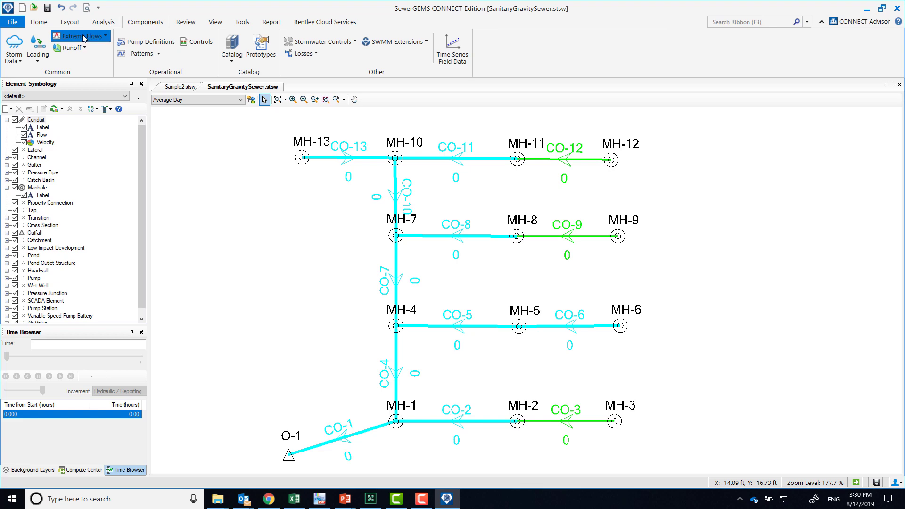
pyautogui.click(84, 39)
pyautogui.click(63, 47)
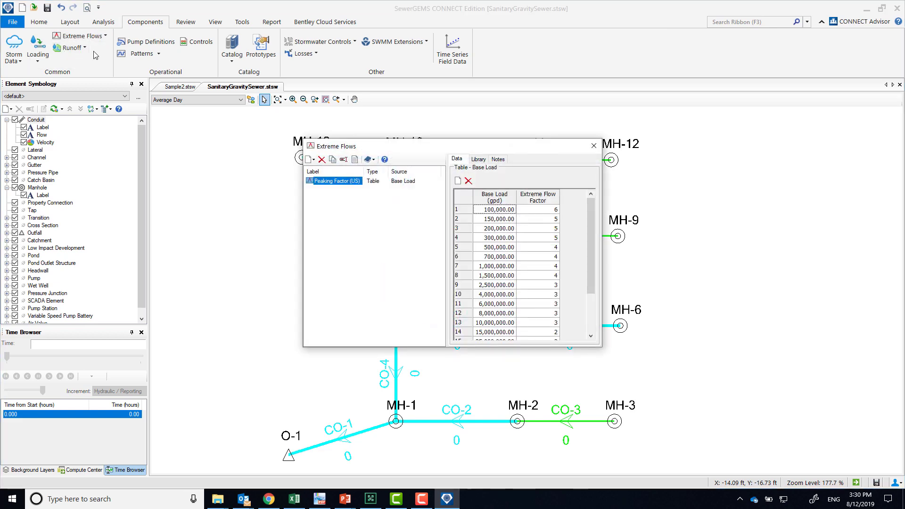
pyautogui.click(594, 146)
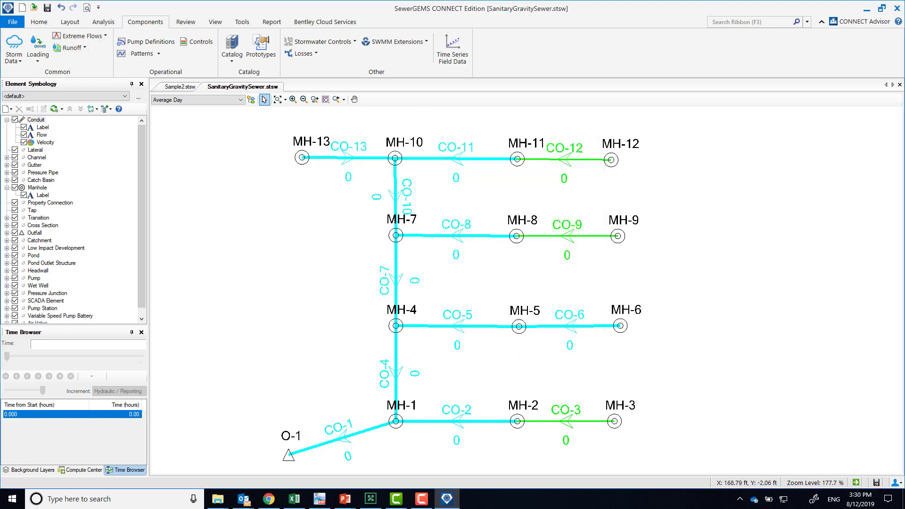
pyautogui.click(75, 37)
pyautogui.click(74, 63)
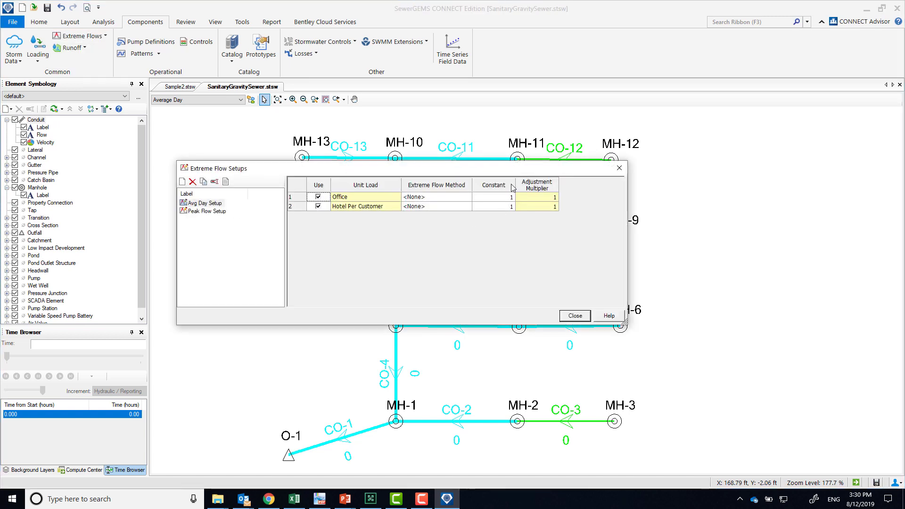
pyautogui.click(204, 212)
pyautogui.click(571, 317)
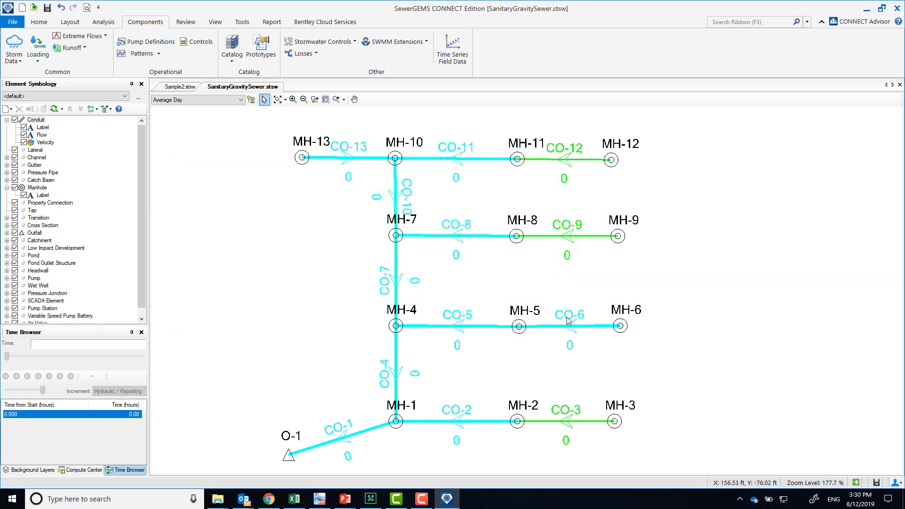
# Open conduit CO-11's properties, scroll to its Flow (cfs) result, and bring up its formatting options
pyautogui.click(453, 160)
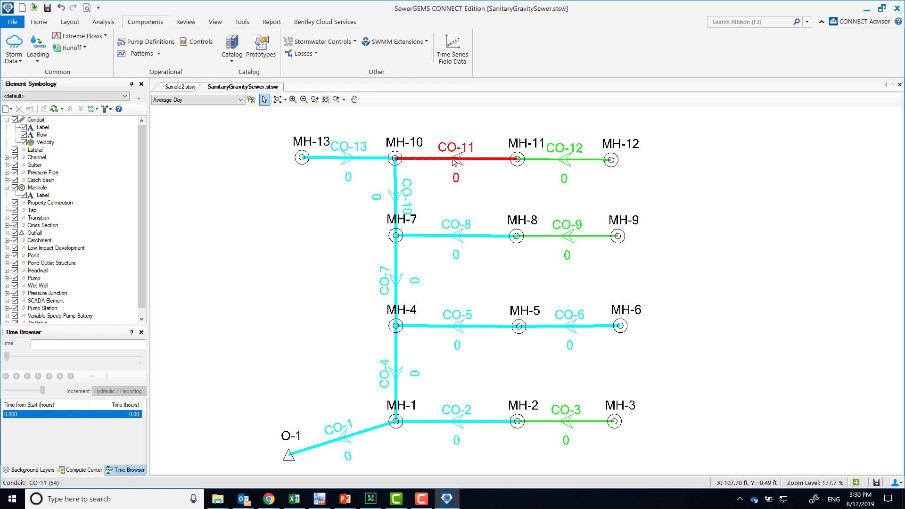
pyautogui.doubleClick(453, 160)
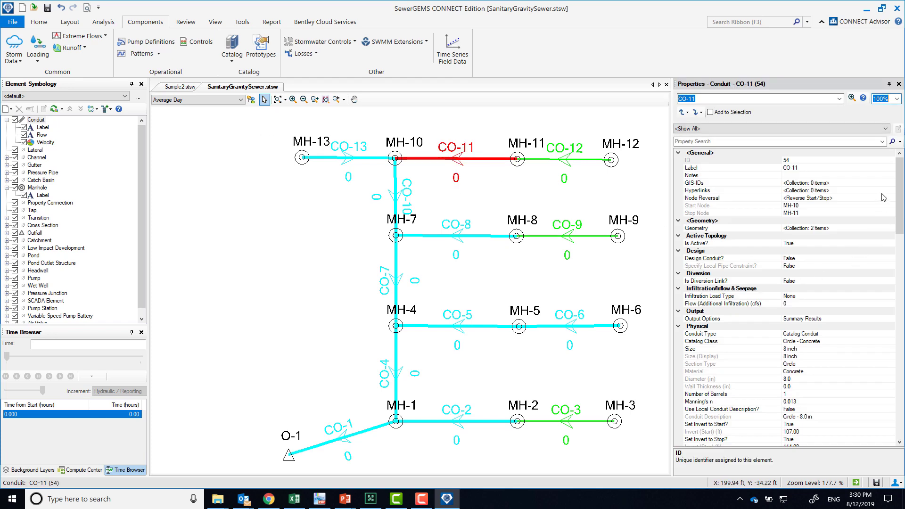
pyautogui.moveTo(899, 195); pyautogui.dragTo(902, 287)
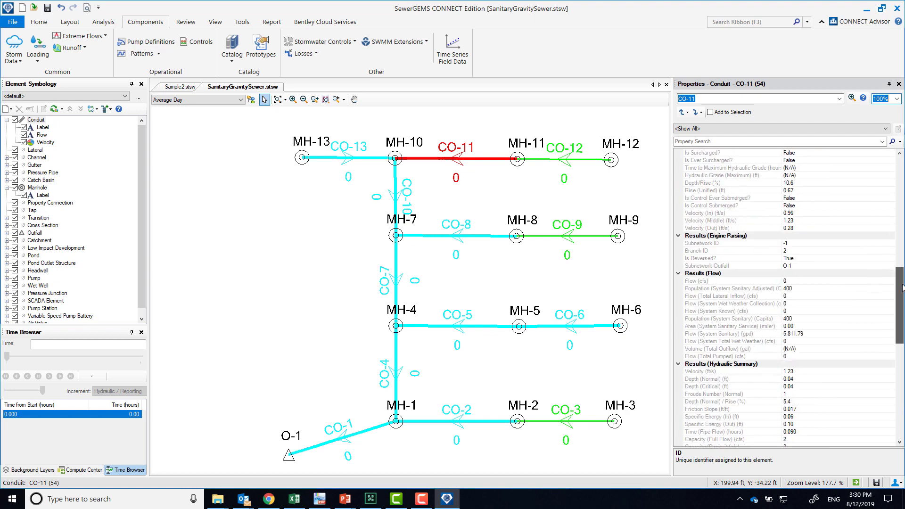
pyautogui.click(711, 281)
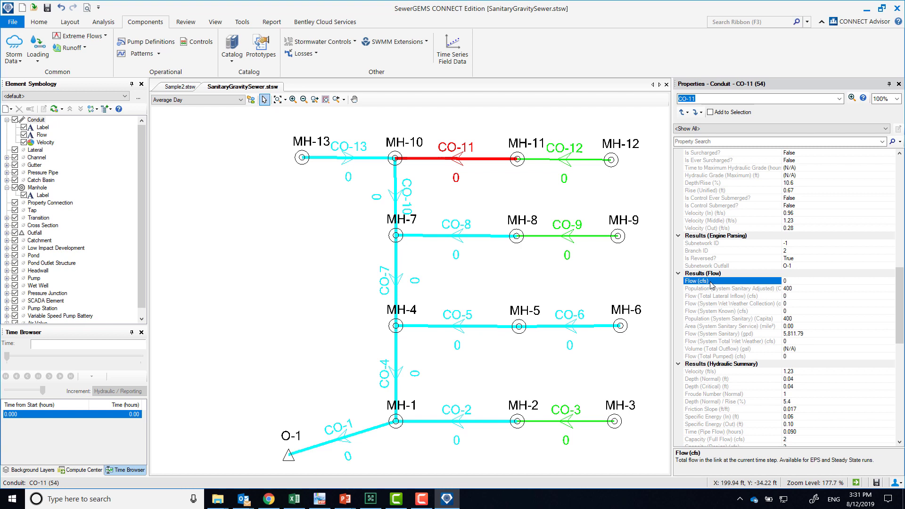
pyautogui.rightClick(450, 158)
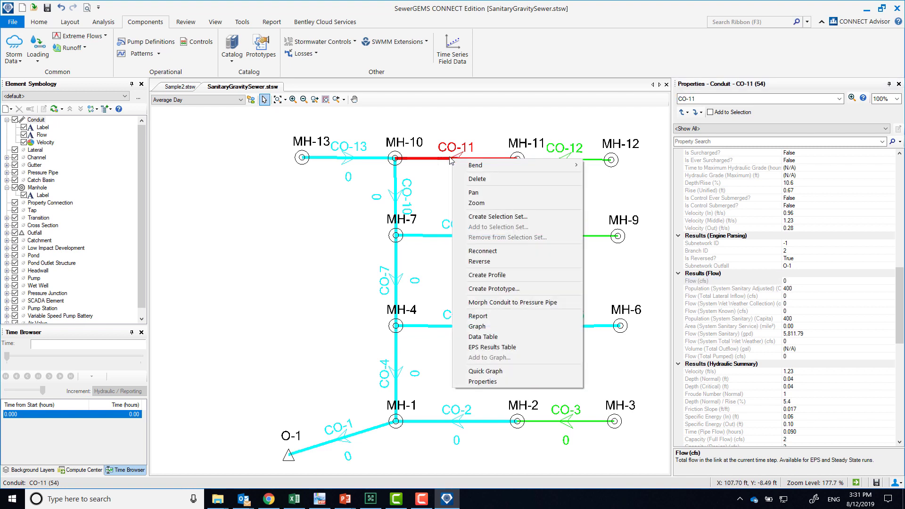
pyautogui.click(750, 320)
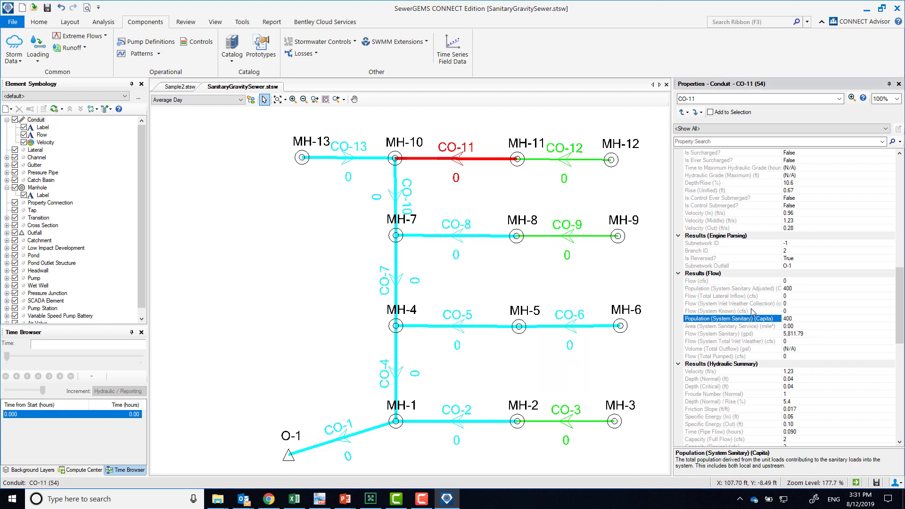
pyautogui.click(741, 282)
pyautogui.rightClick(732, 285)
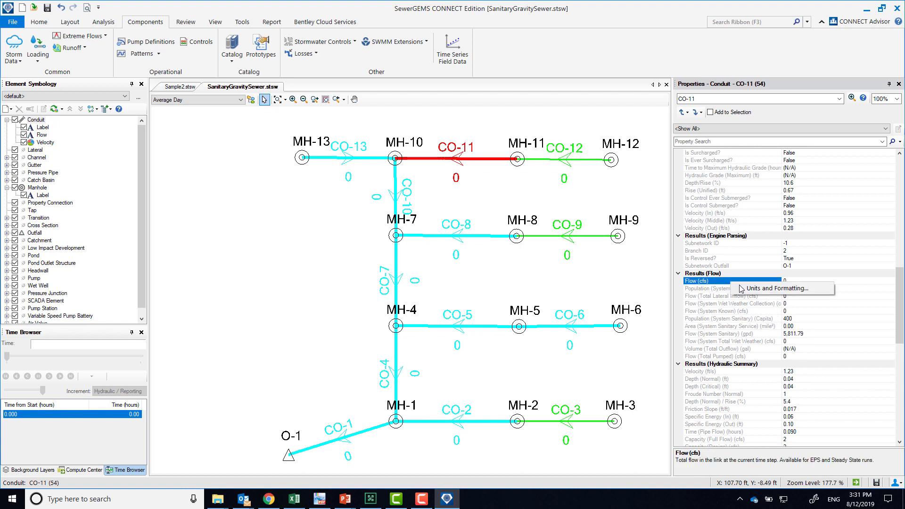
# Change the Flow display units from cfs to gal/min, so CO-11 reads 4
pyautogui.click(773, 289)
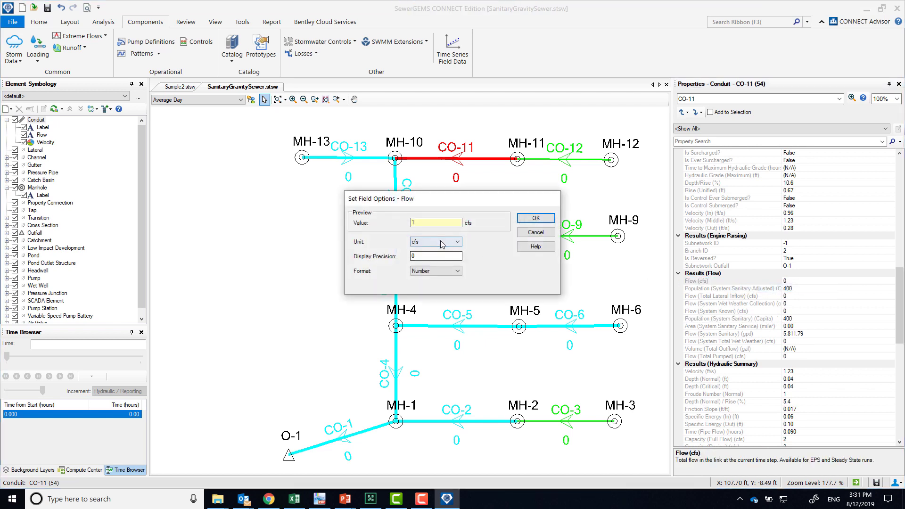
pyautogui.click(441, 242)
pyautogui.click(434, 317)
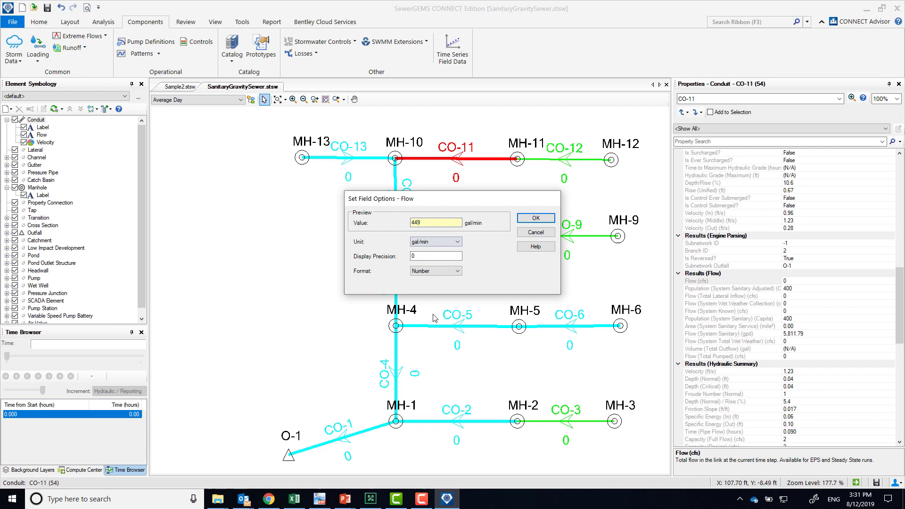
pyautogui.click(535, 218)
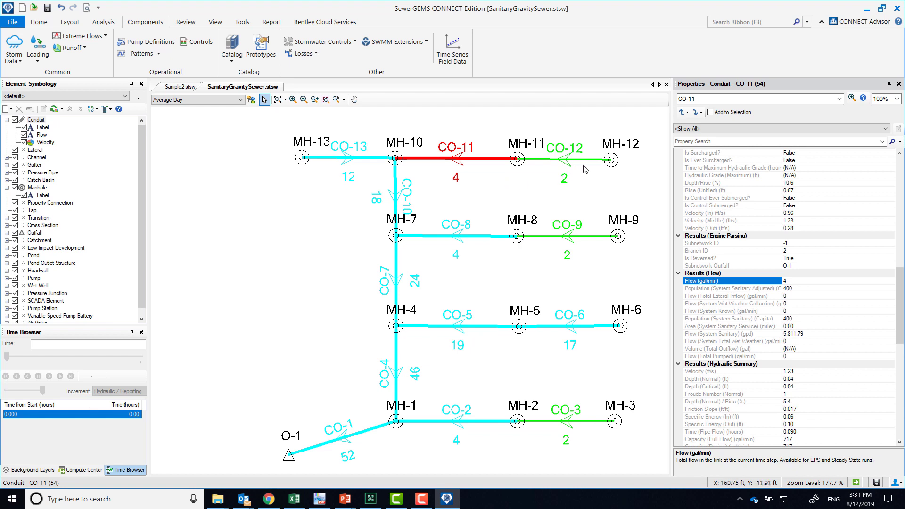
# Clear the network selection and check the PDF's Results Table before returning to the model
pyautogui.moveTo(303, 180); pyautogui.dragTo(260, 180)
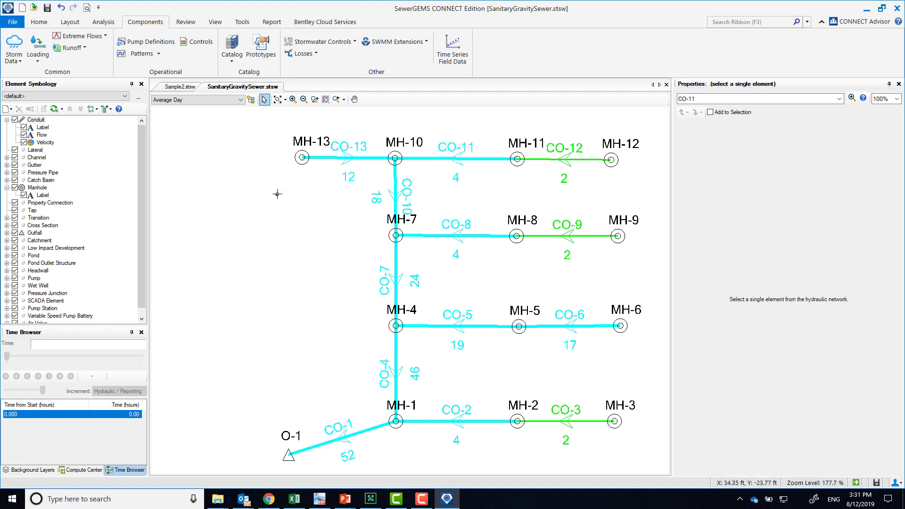
pyautogui.hotkey('alt', 'Tab')
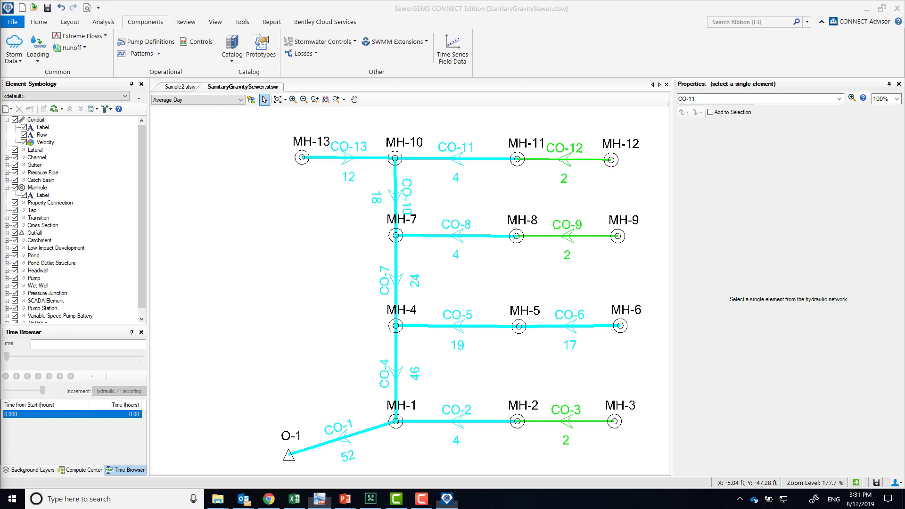
pyautogui.moveTo(408, 113); pyautogui.dragTo(405, 112)
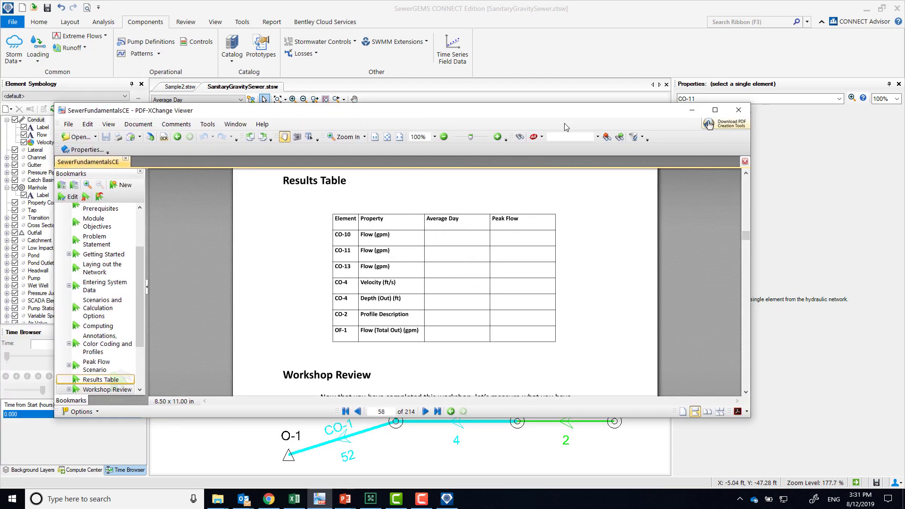
pyautogui.hotkey('alt', 'Tab')
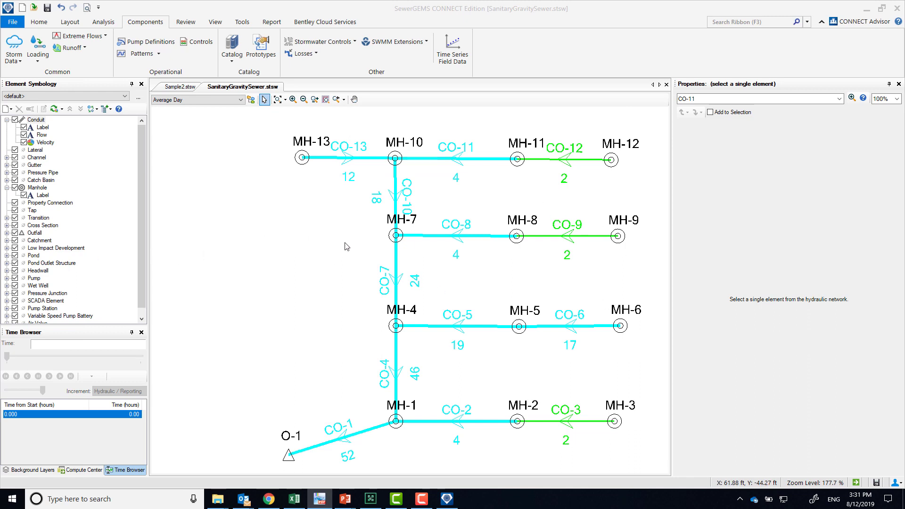
# Graph the flows of CO-10, CO-11 and CO-13 with the Peak Flow scenario added as a series
pyautogui.click(435, 198)
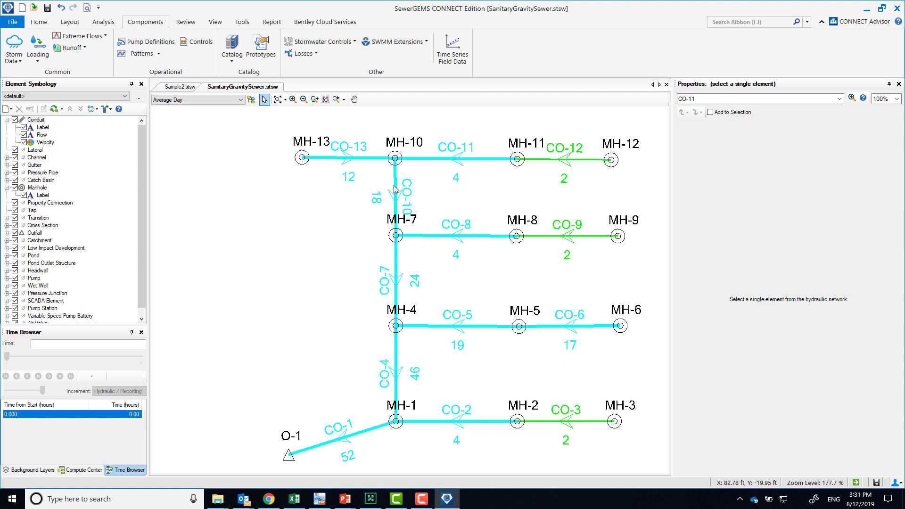
pyautogui.keyDown('ctrl'); pyautogui.click(360, 163); pyautogui.keyUp('ctrl')
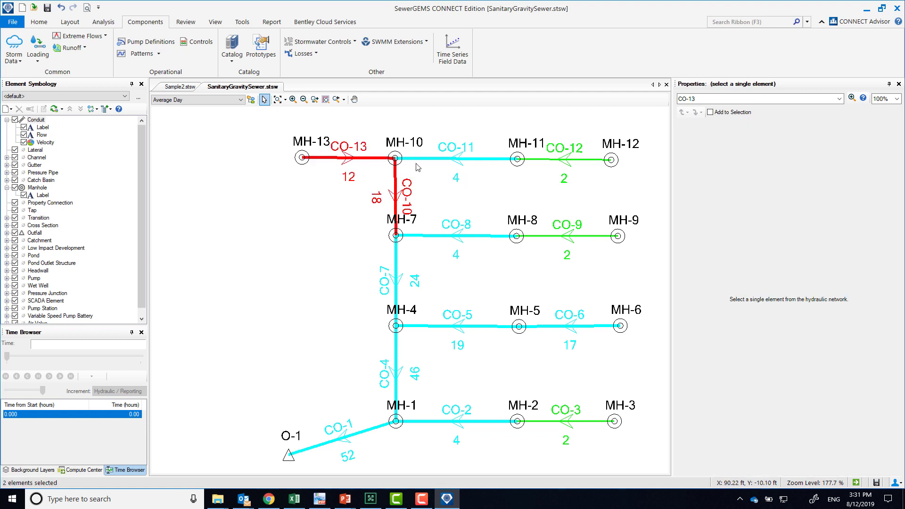
pyautogui.keyDown('ctrl'); pyautogui.click(450, 164); pyautogui.keyUp('ctrl')
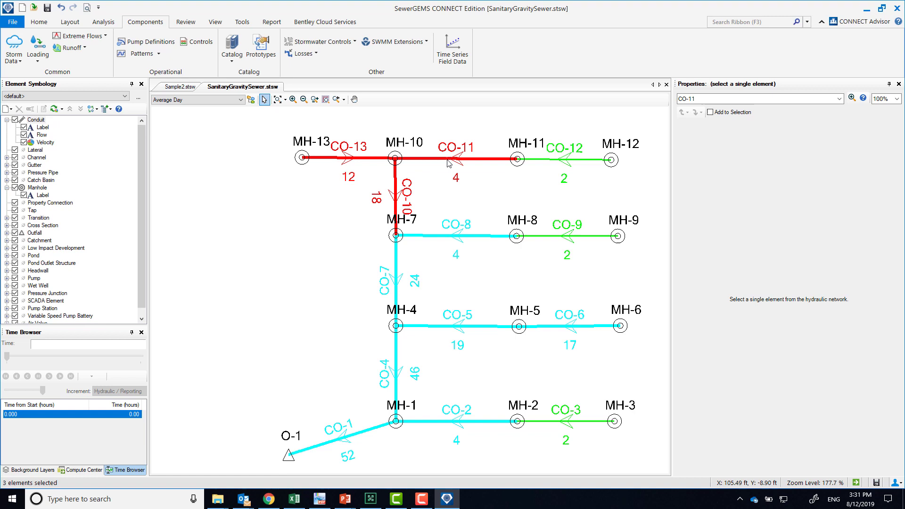
pyautogui.rightClick(447, 163)
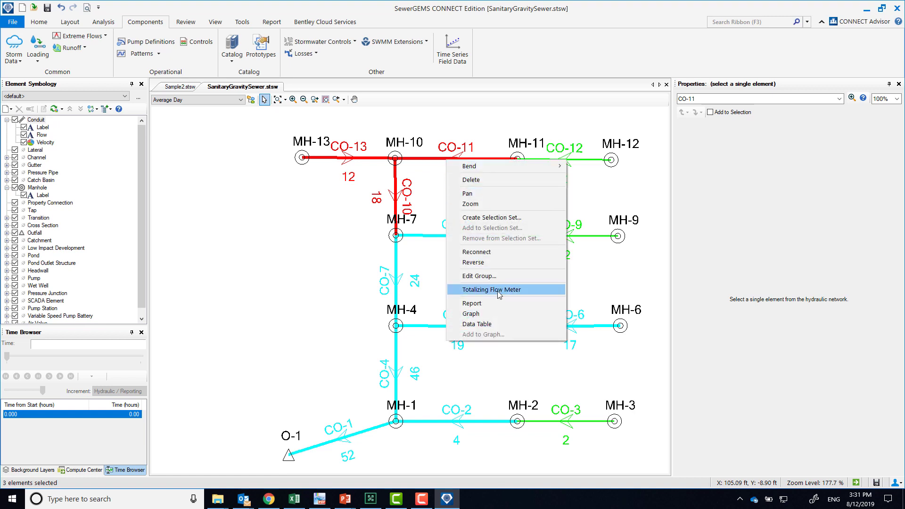
pyautogui.click(495, 324)
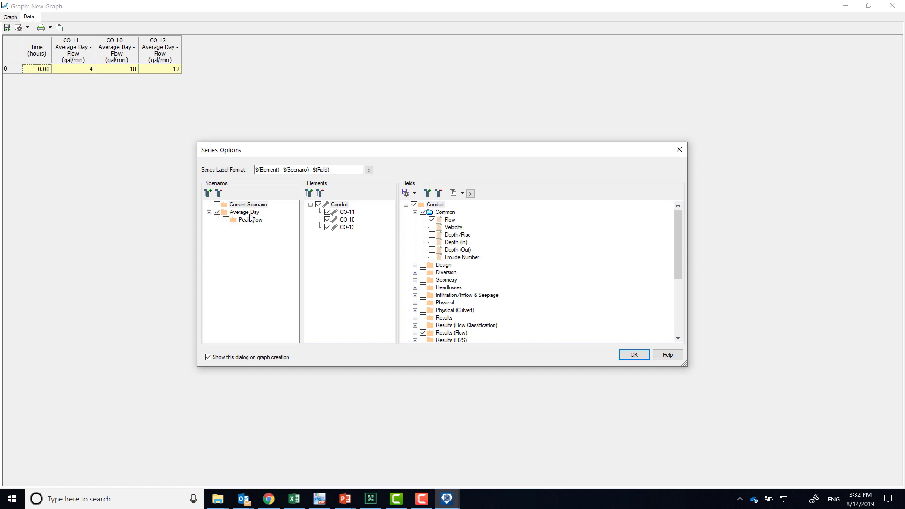
pyautogui.click(226, 220)
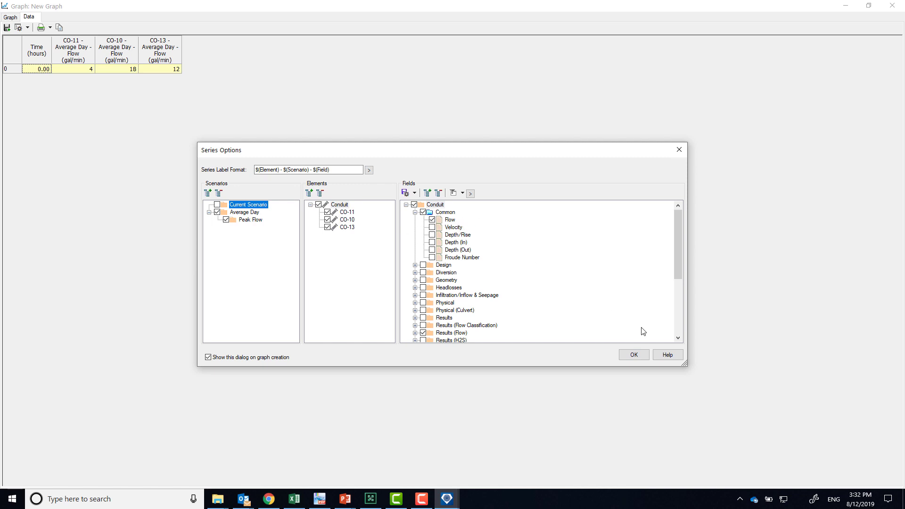
pyautogui.click(631, 356)
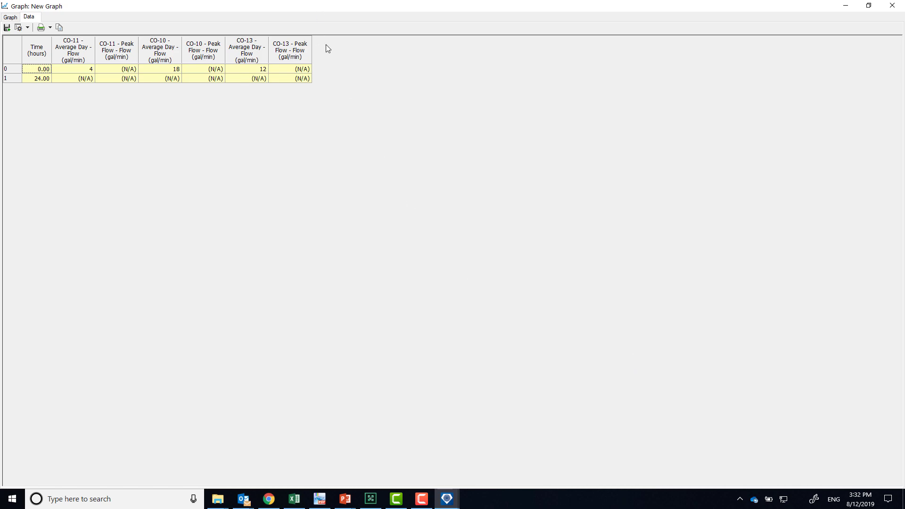
# Shrink the graph window and make Peak Flow the active scenario
pyautogui.moveTo(362, 7); pyautogui.dragTo(350, 180)
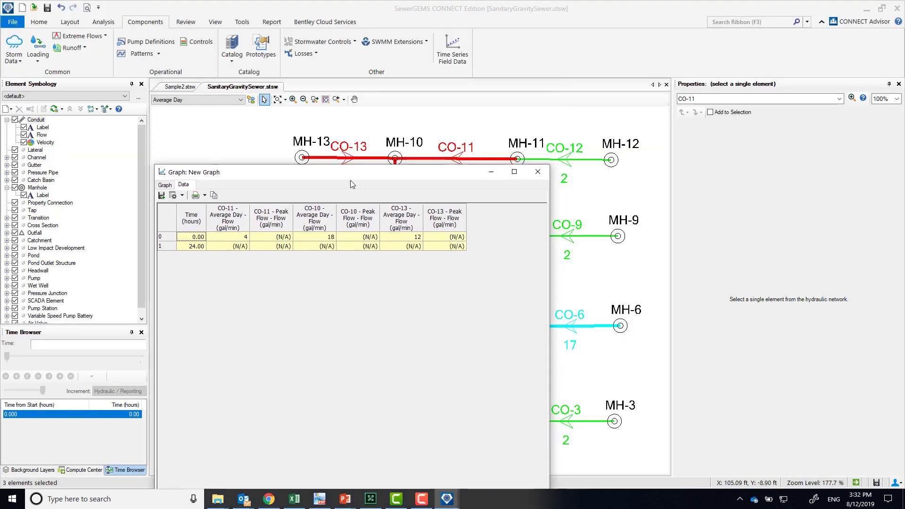
pyautogui.click(191, 100)
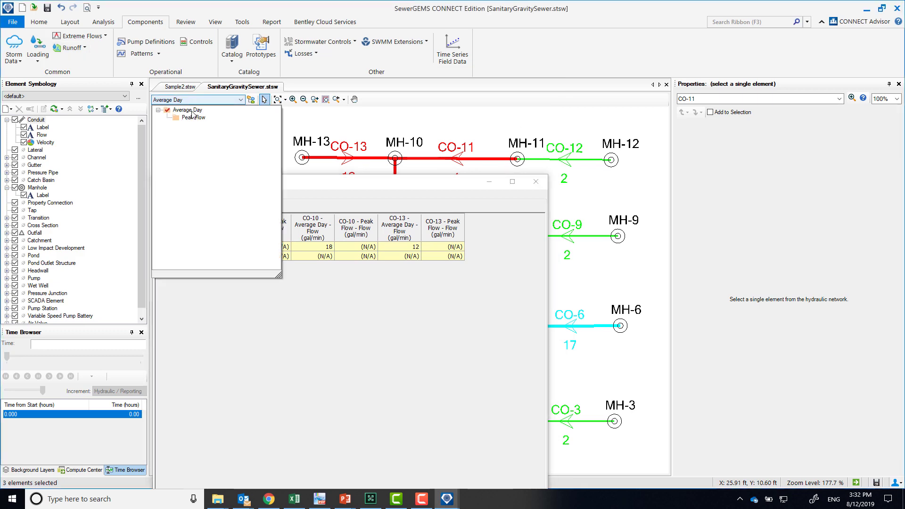
pyautogui.click(194, 118)
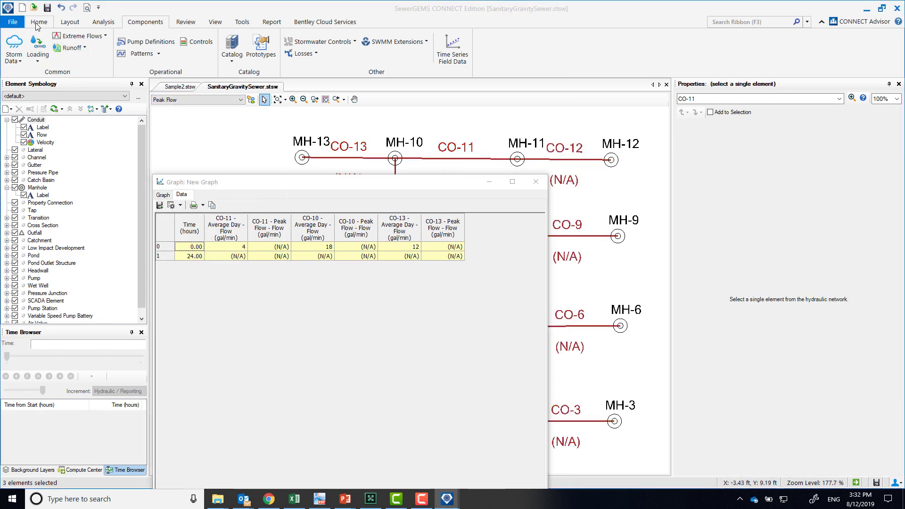
# Compute Peak Flow so the table shows CO-11 23, CO-10 102, CO-13 68 gal/min
pyautogui.scroll(3, 107, 48)
pyautogui.click(98, 44)
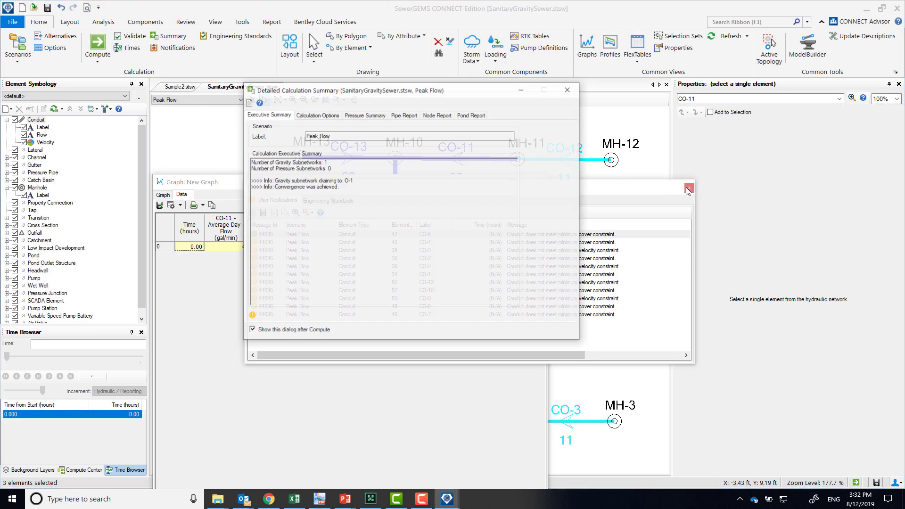
pyautogui.click(568, 89)
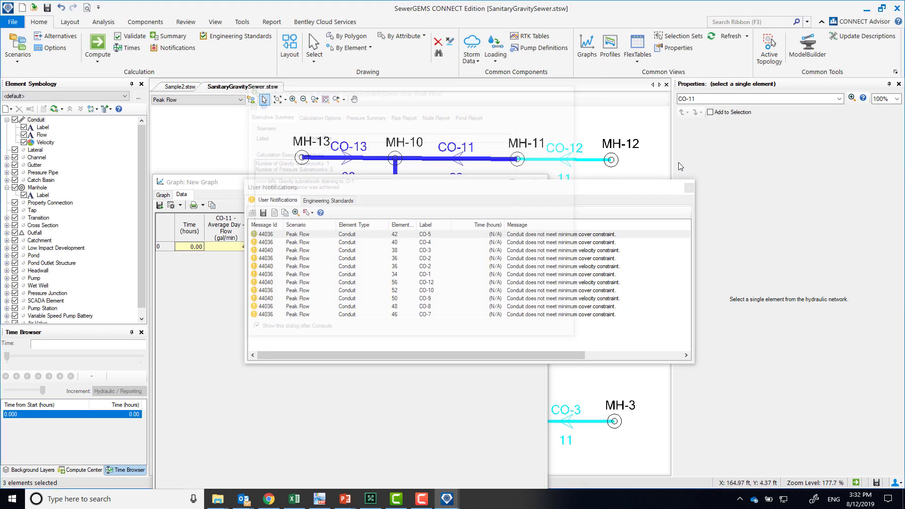
pyautogui.click(689, 187)
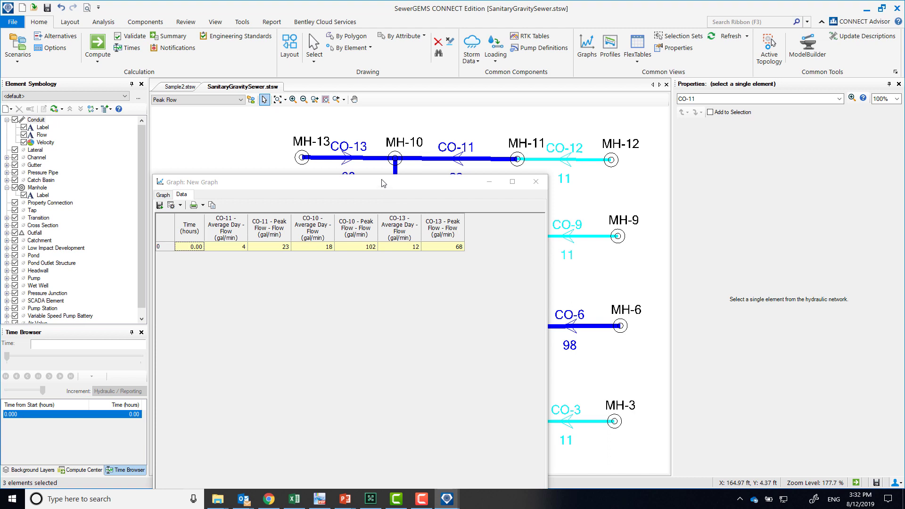
pyautogui.moveTo(378, 186); pyautogui.dragTo(306, 81)
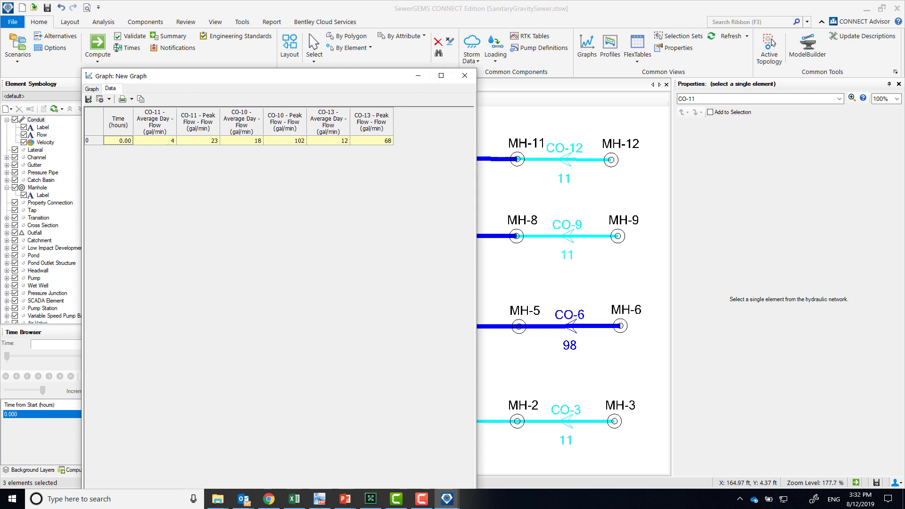
pyautogui.click(319, 498)
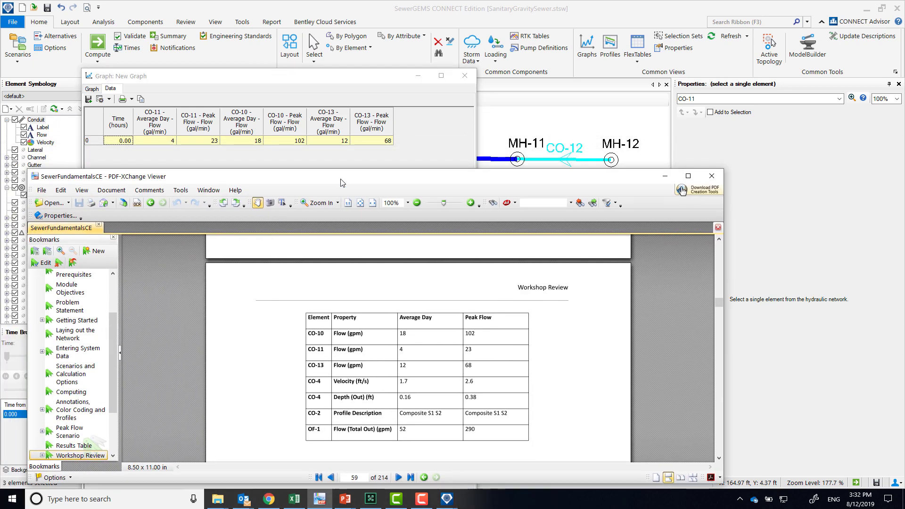
# Compare peak flows with the PDF's Workshop Review table, close the graph, and select conduit CO-11
pyautogui.moveTo(342, 182); pyautogui.dragTo(356, 182)
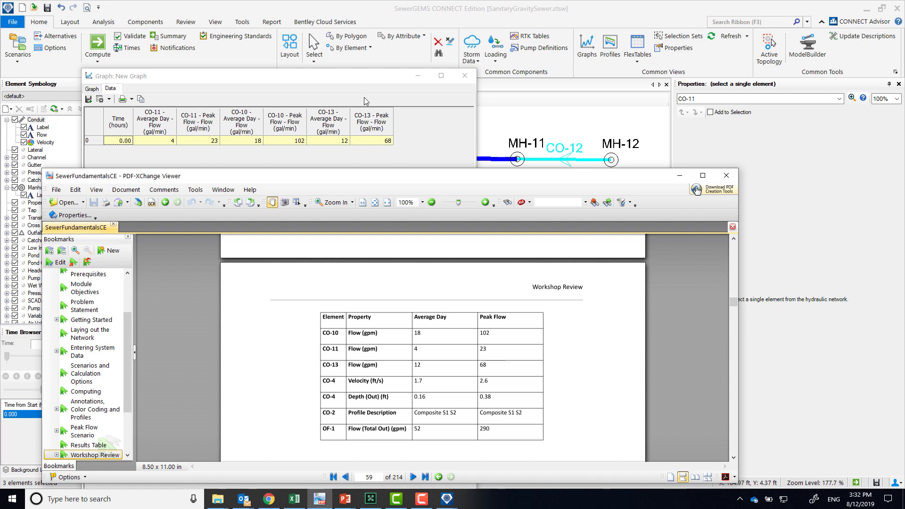
pyautogui.click(466, 77)
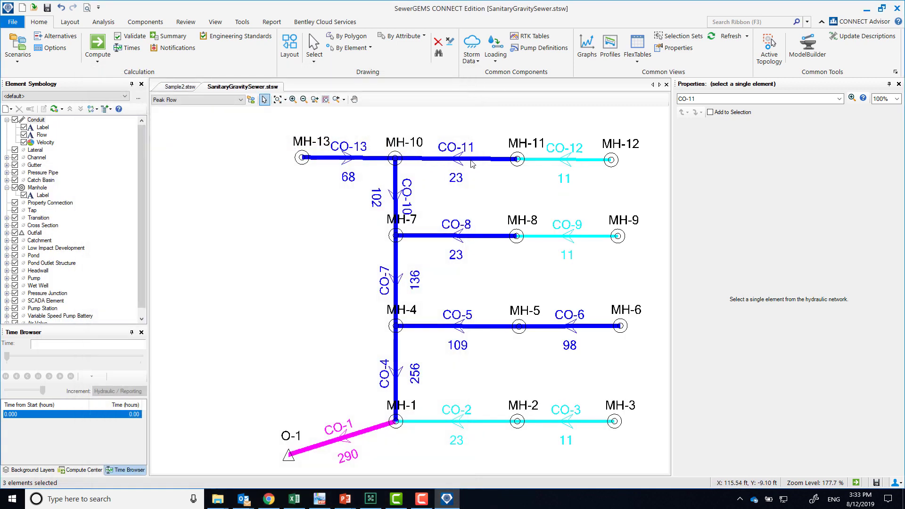
pyautogui.click(472, 160)
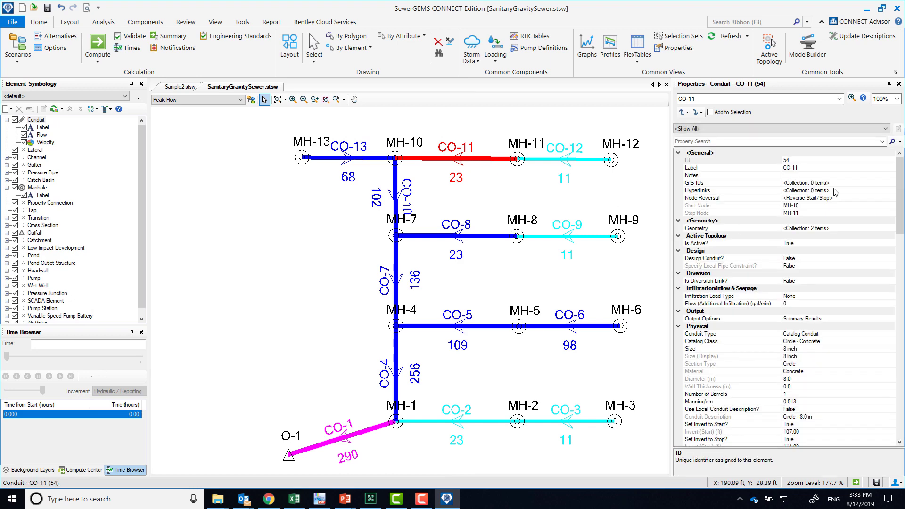
# Filter CO-11's properties to Profile (Predefined) and locate its 23 gal/min peak flow
pyautogui.click(831, 130)
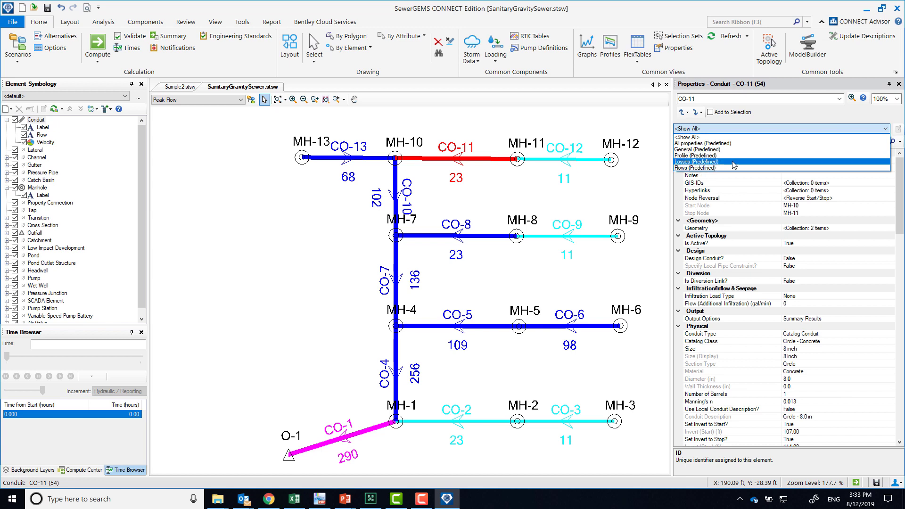
pyautogui.click(728, 143)
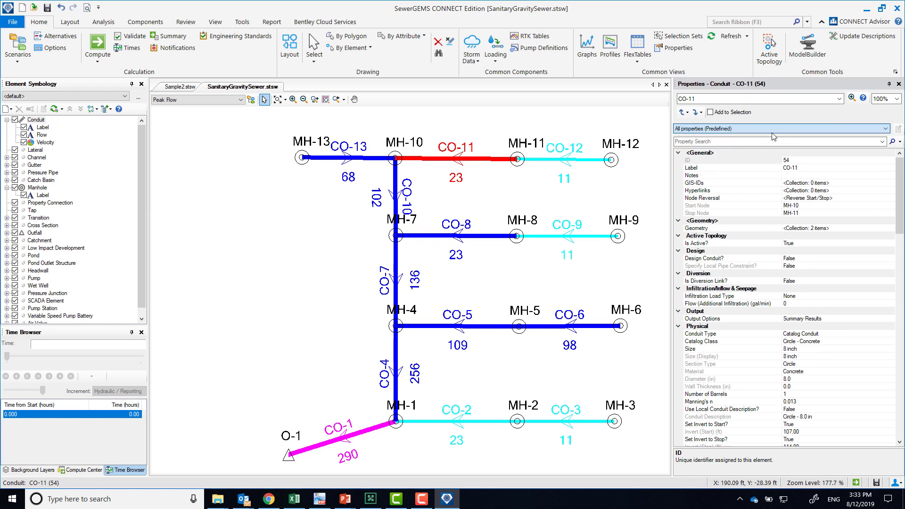
pyautogui.click(788, 130)
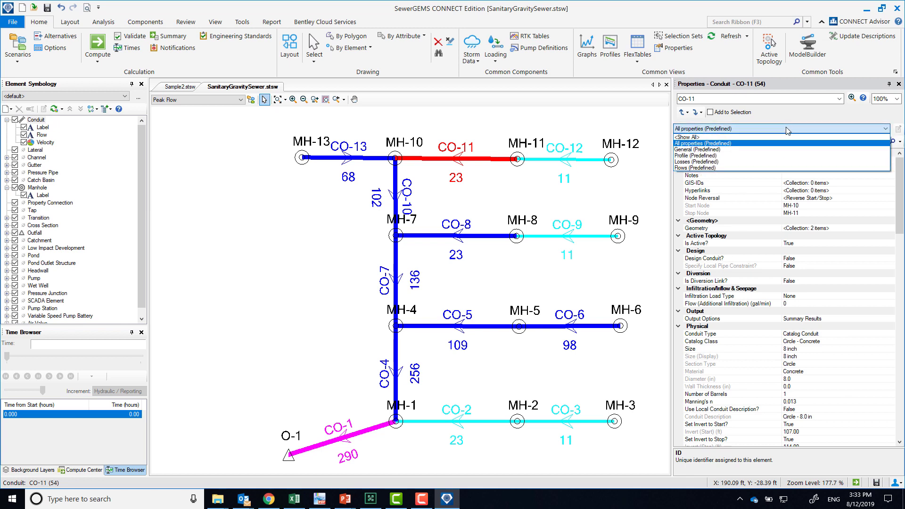
pyautogui.click(752, 161)
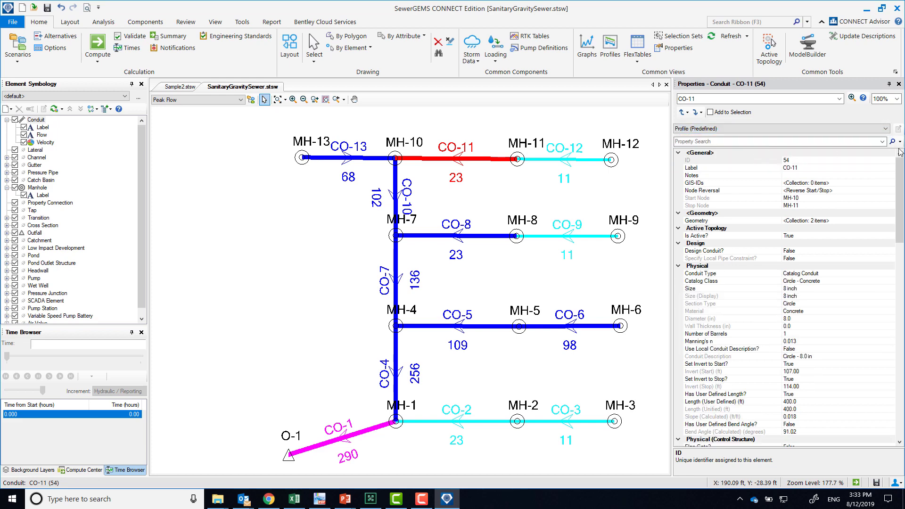
pyautogui.moveTo(898, 175); pyautogui.dragTo(883, 287)
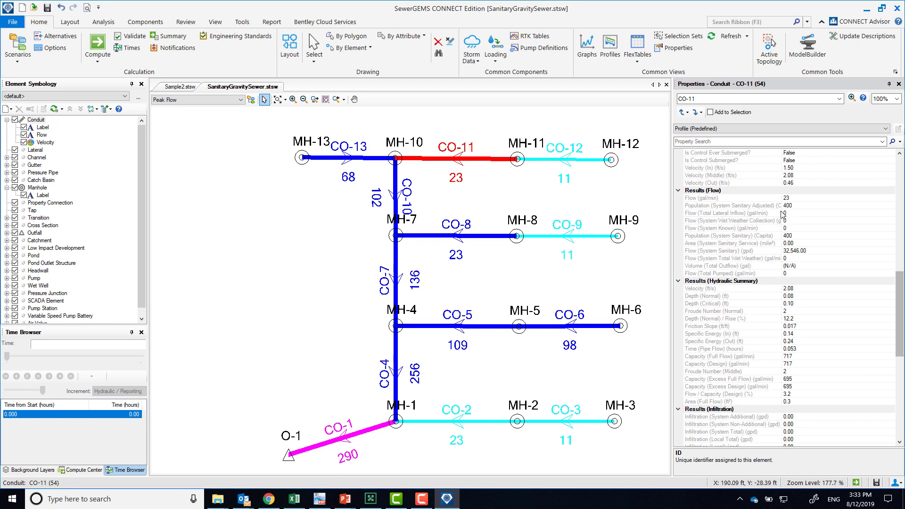
pyautogui.click(727, 199)
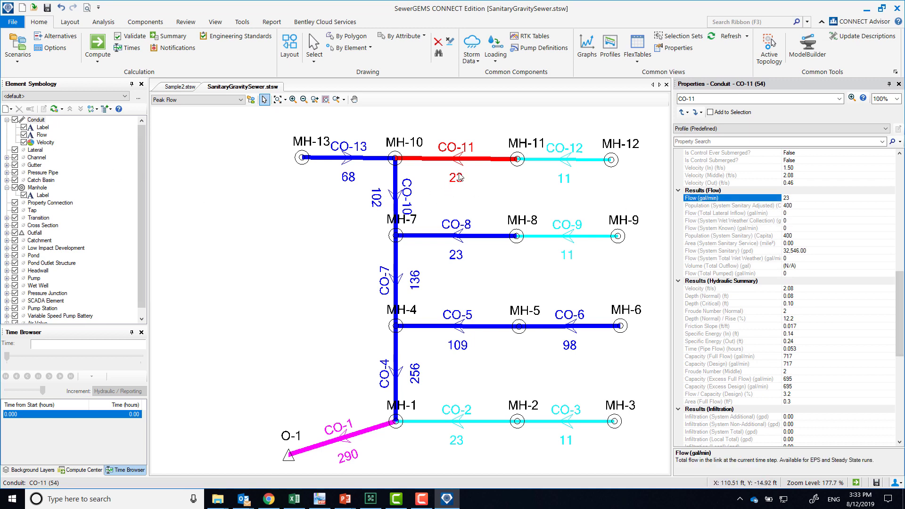
# Switch the network results to the Average Day scenario and clear the CO-11 selection
pyautogui.click(213, 100)
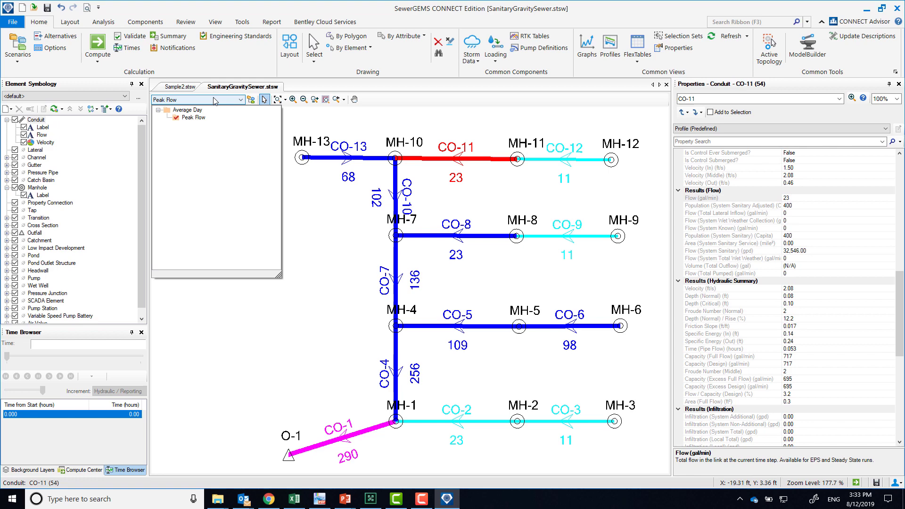
pyautogui.click(195, 110)
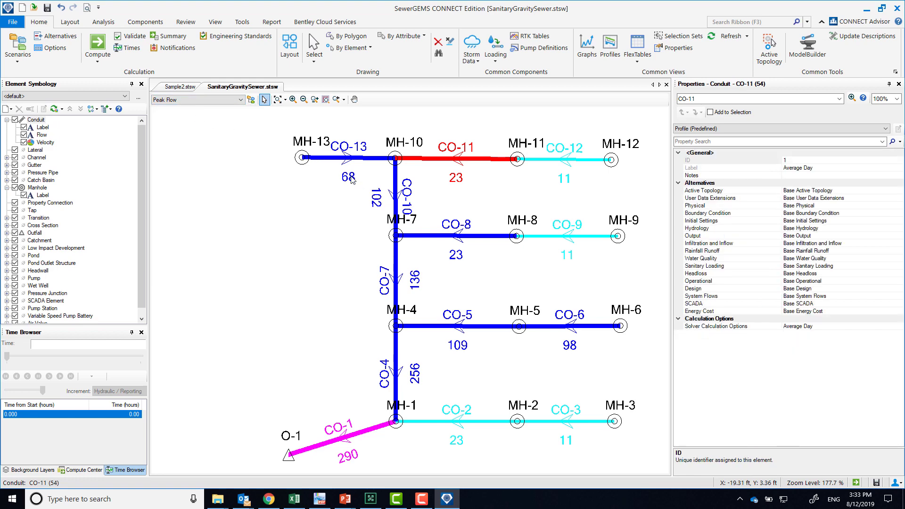
pyautogui.click(377, 201)
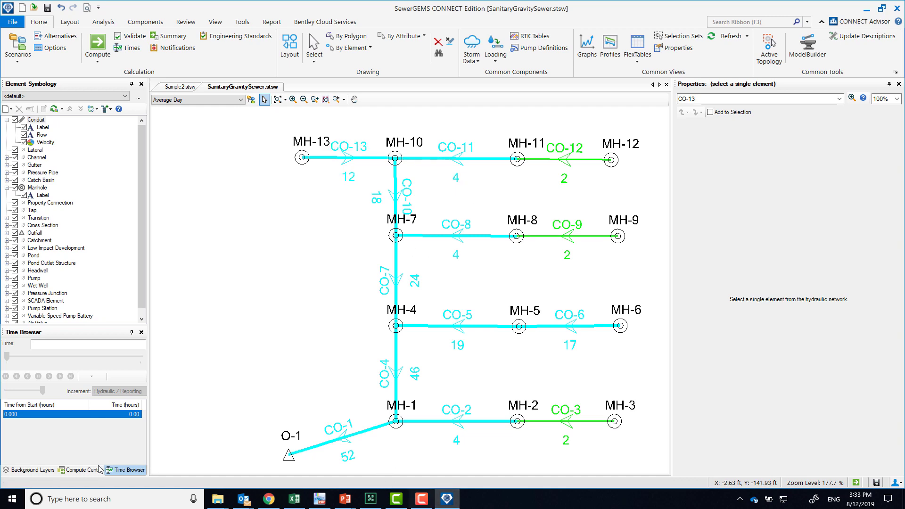
# Move the workshop review PDF aside and select conduit CO-4 to show its properties
pyautogui.click(321, 502)
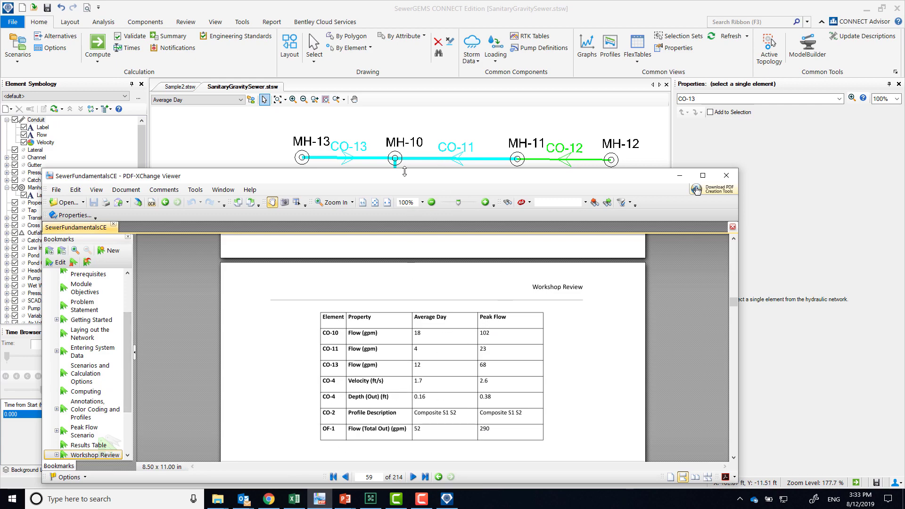
pyautogui.moveTo(406, 179); pyautogui.dragTo(389, 401)
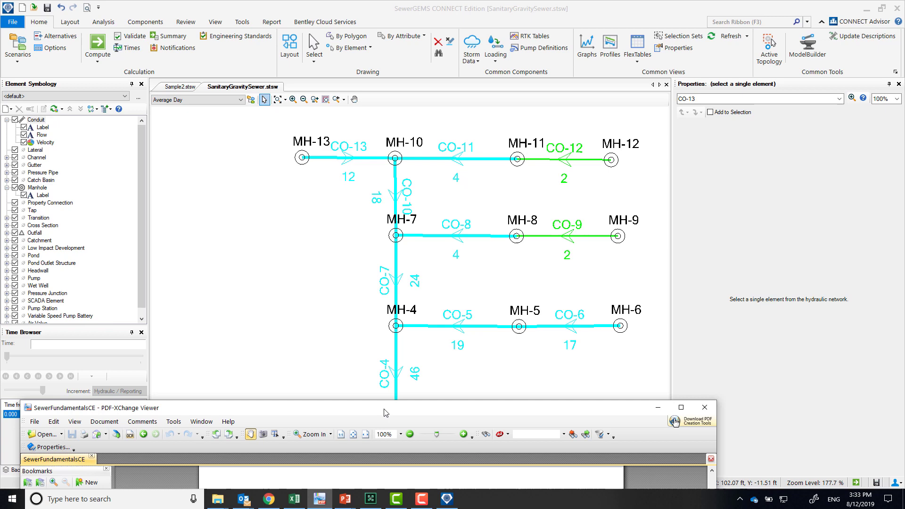
pyautogui.moveTo(386, 413); pyautogui.dragTo(385, 443)
pyautogui.click(397, 369)
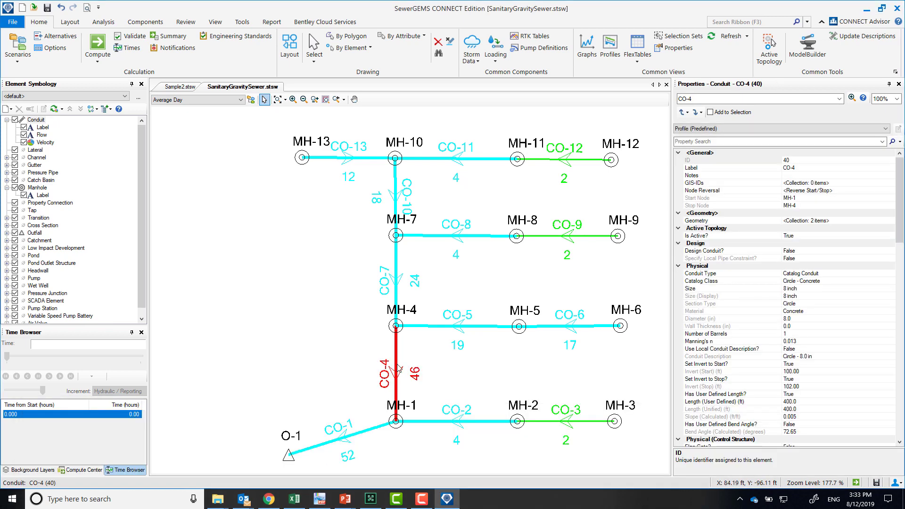
# Search CO-4's properties for 'vel' and compare the velocities with the PDF table
pyautogui.click(715, 141)
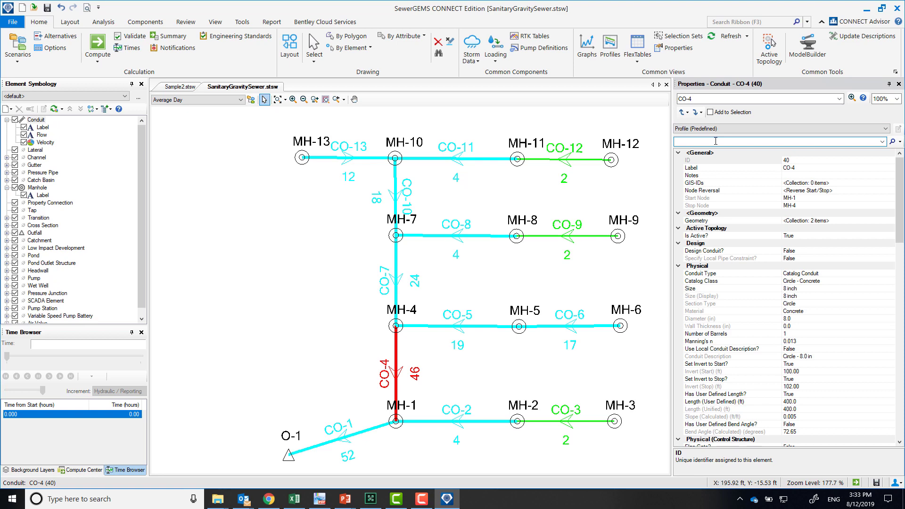
pyautogui.write('vel')
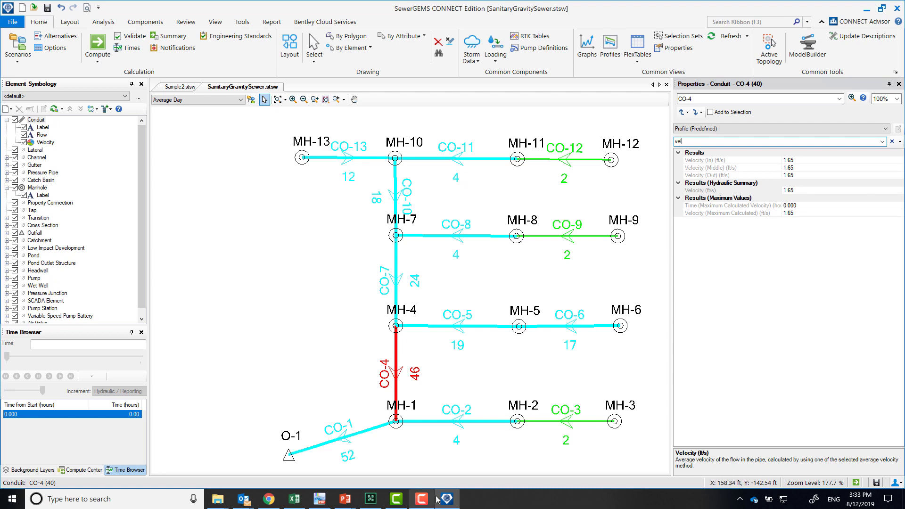
pyautogui.click(325, 499)
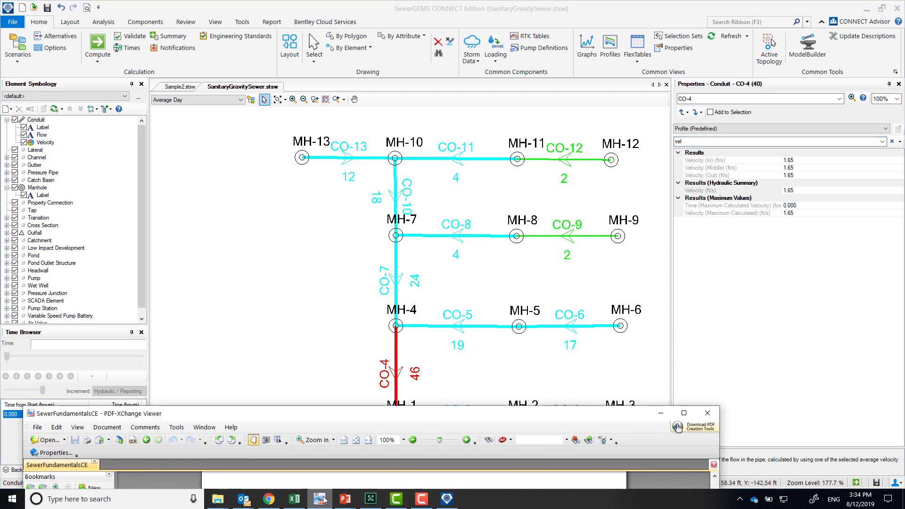
pyautogui.moveTo(362, 417); pyautogui.dragTo(340, 3)
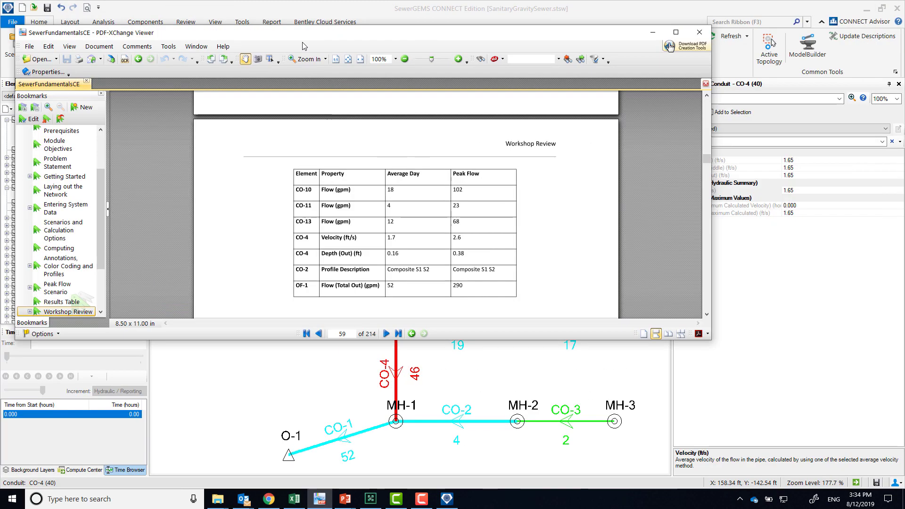
pyautogui.moveTo(543, 7); pyautogui.dragTo(0, 14)
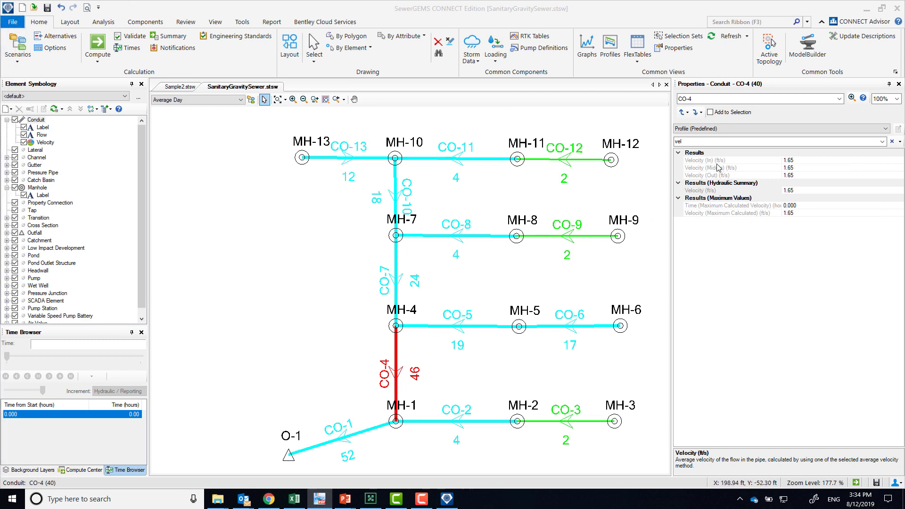
# Switch to Peak Flow and check CO-4's velocity of 2.62 ft/s against the workshop's 2.6
pyautogui.click(686, 140)
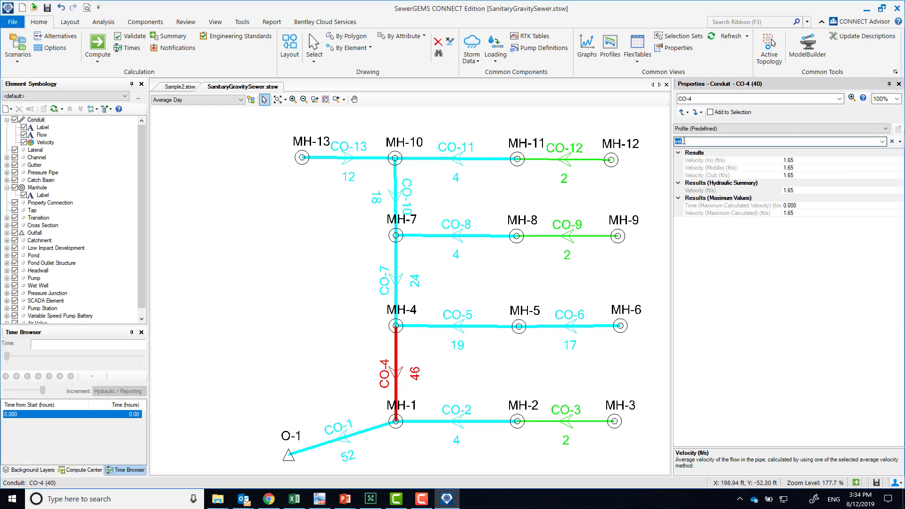
pyautogui.click(202, 104)
pyautogui.click(188, 123)
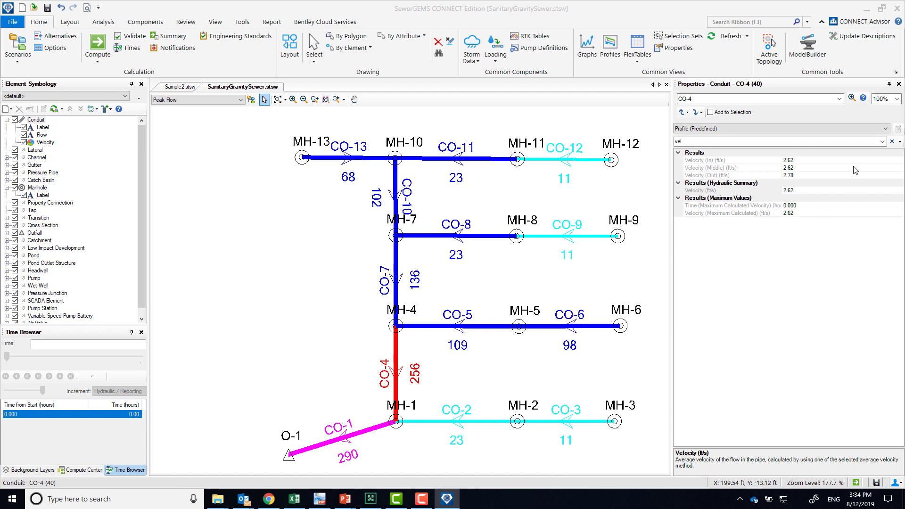
pyautogui.click(799, 167)
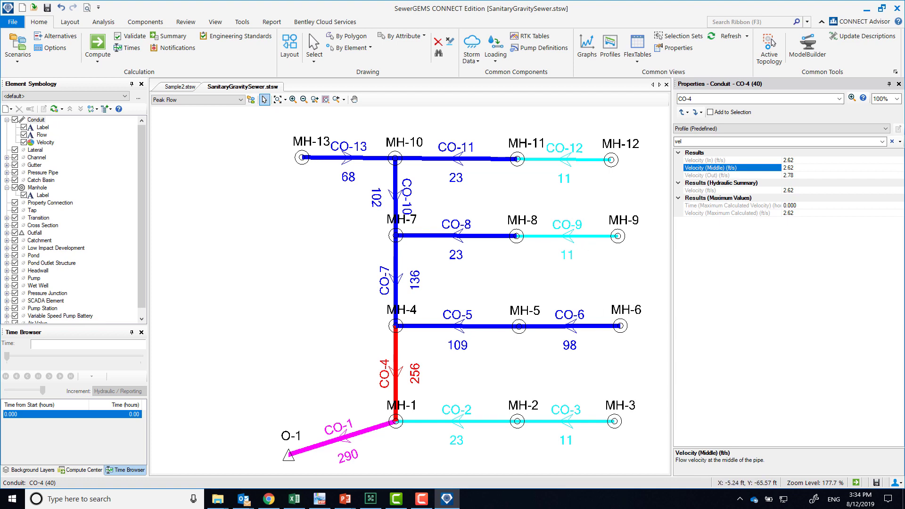
pyautogui.hotkey('alt', 'Tab')
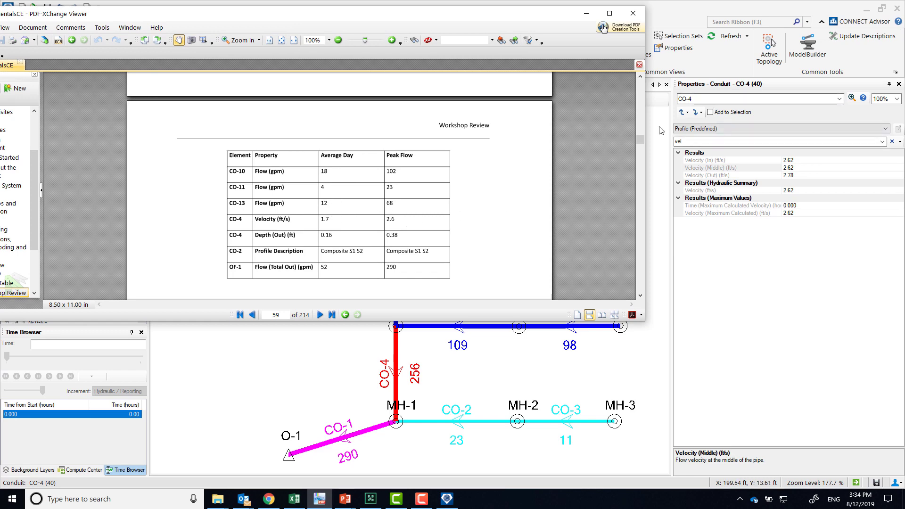
pyautogui.hotkey('alt', 'Tab')
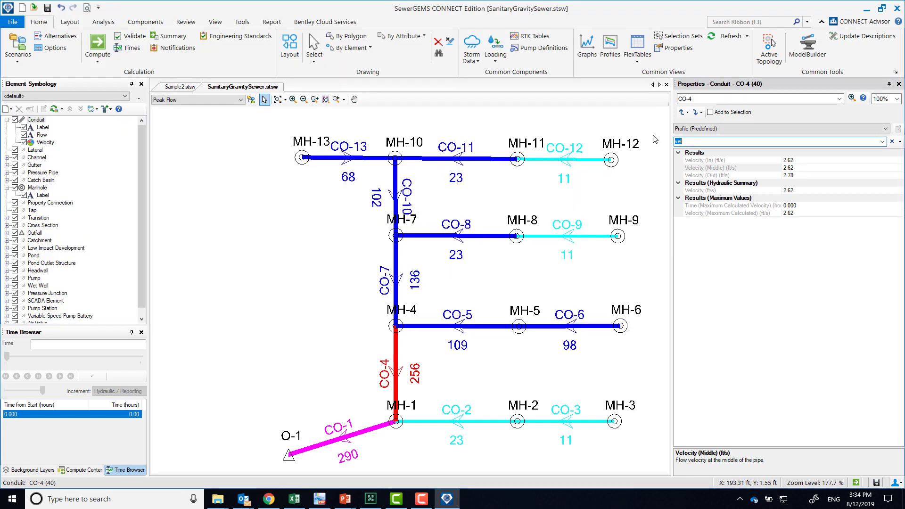
# Search CO-4's properties for 'dep' and compare the depths with the PDF table
pyautogui.write('dep')
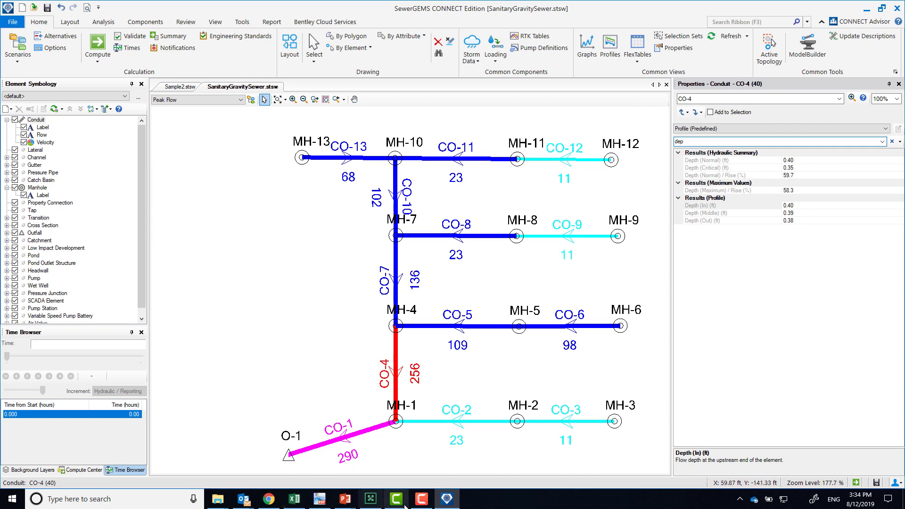
pyautogui.click(317, 500)
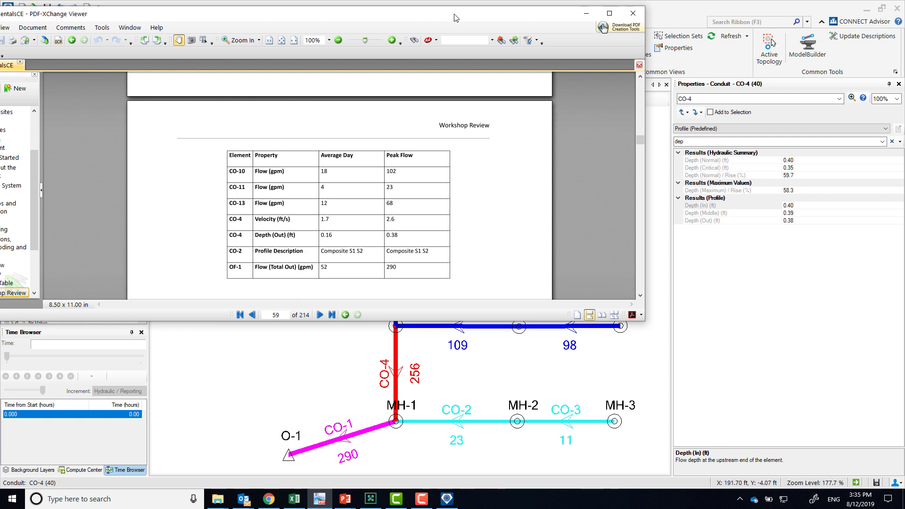
pyautogui.moveTo(455, 17); pyautogui.dragTo(439, 265)
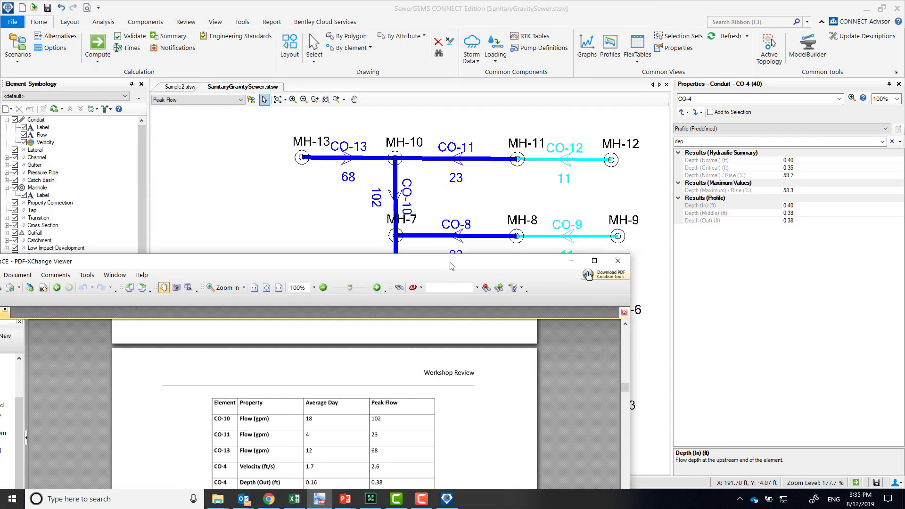
# Switch to Average Day, confirm Depth (Out) 0.16 ft against the table, and close the PDF
pyautogui.click(737, 221)
pyautogui.click(170, 100)
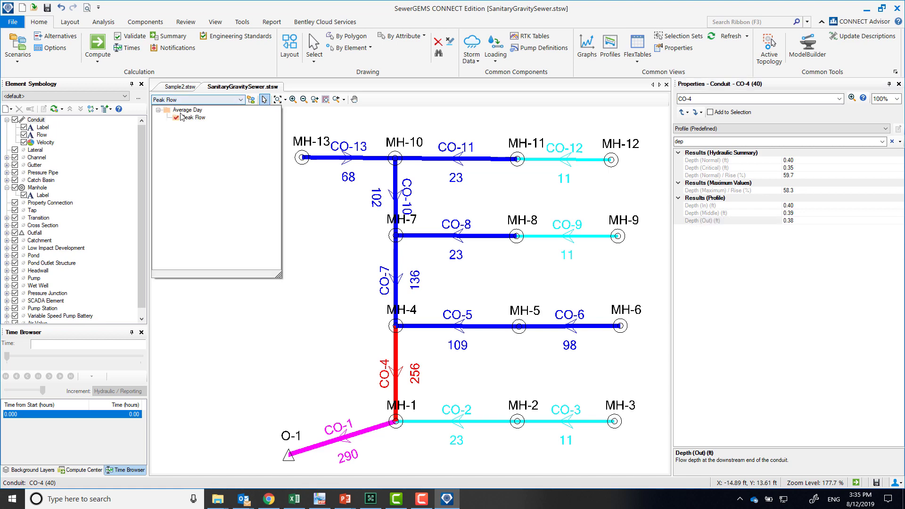
pyautogui.click(184, 117)
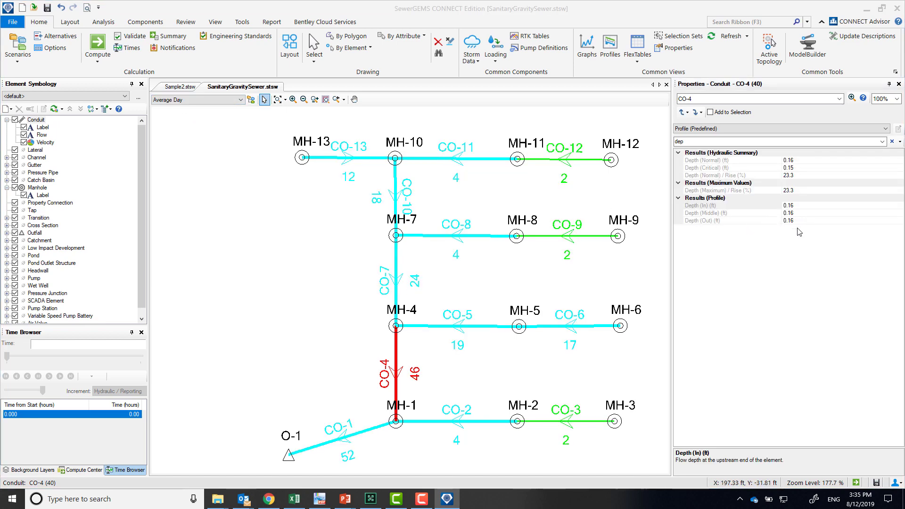
pyautogui.click(319, 499)
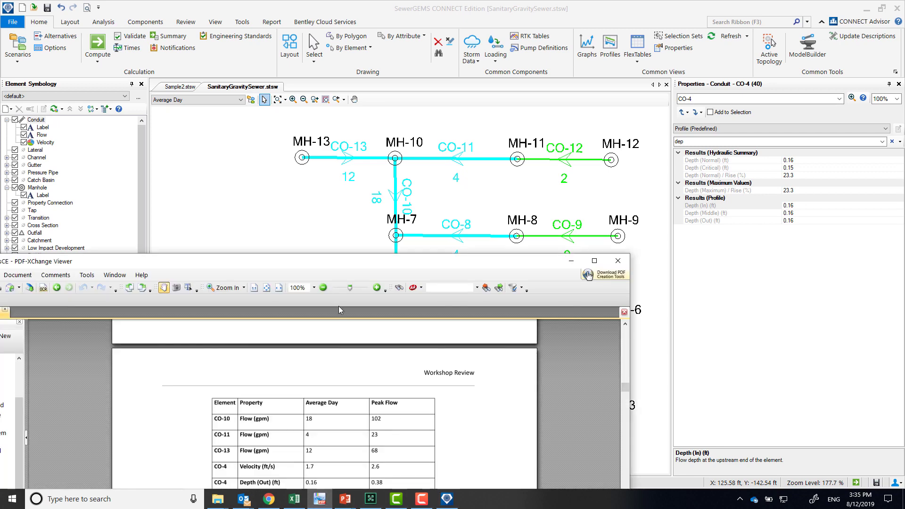
pyautogui.moveTo(332, 267); pyautogui.dragTo(325, 162)
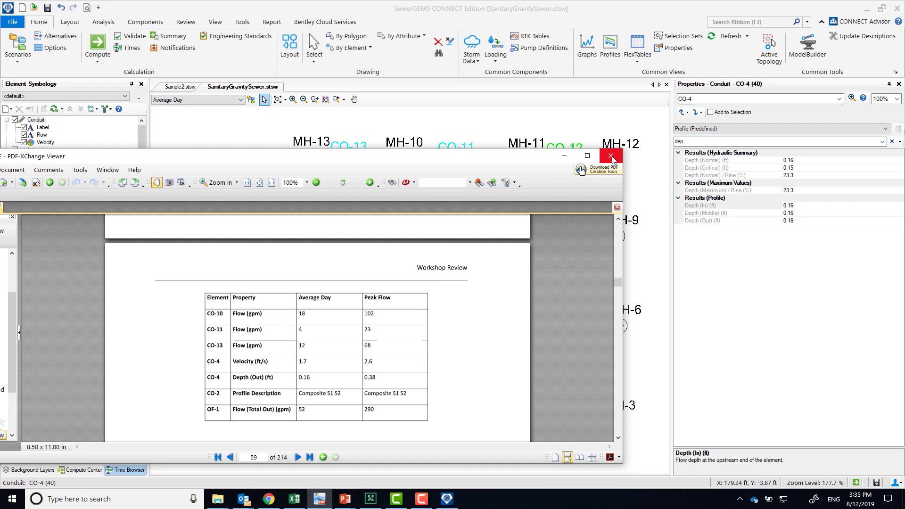
pyautogui.hotkey('alt', 'F4')
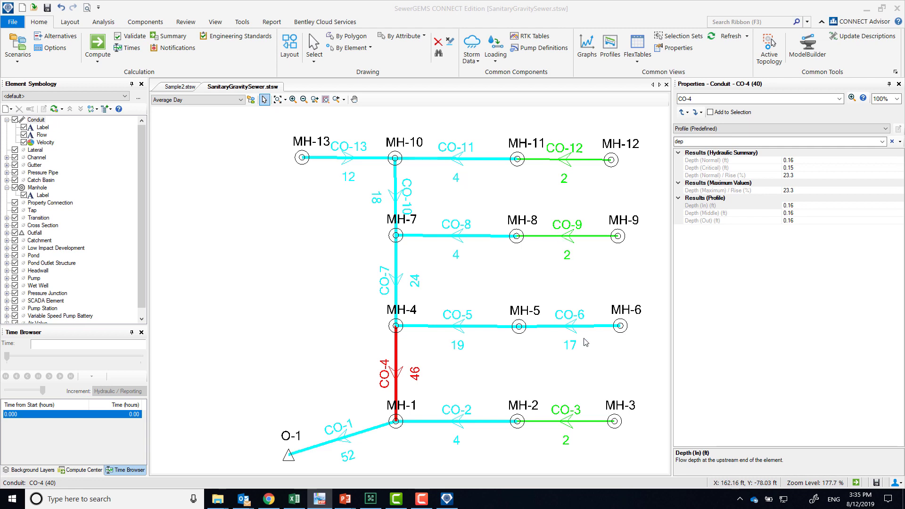
# Select CO-2 and search its properties for 'pro' to read Profile Description Composite S1 S2
pyautogui.click(470, 420)
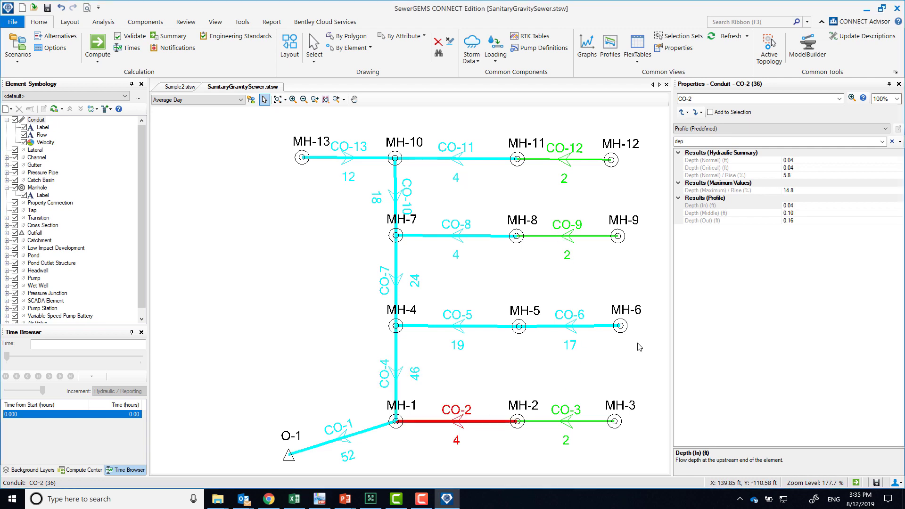
pyautogui.click(892, 142)
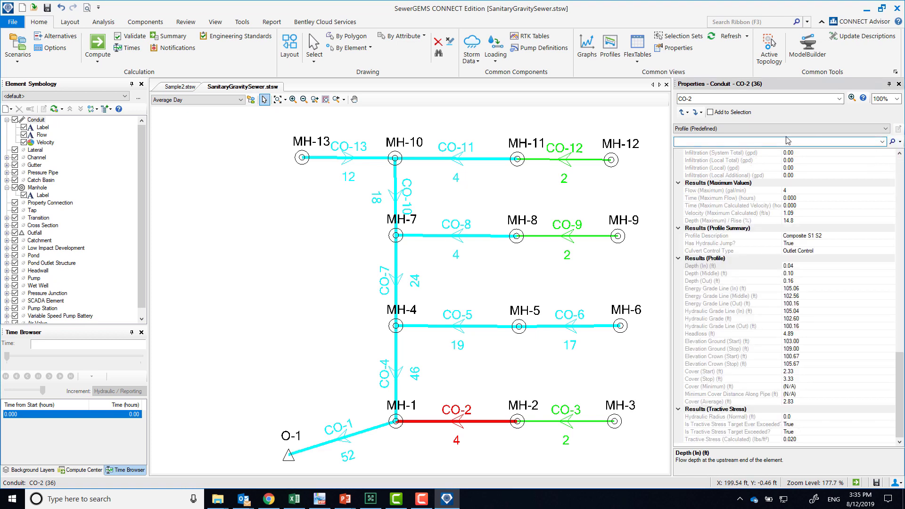
pyautogui.write('prof')
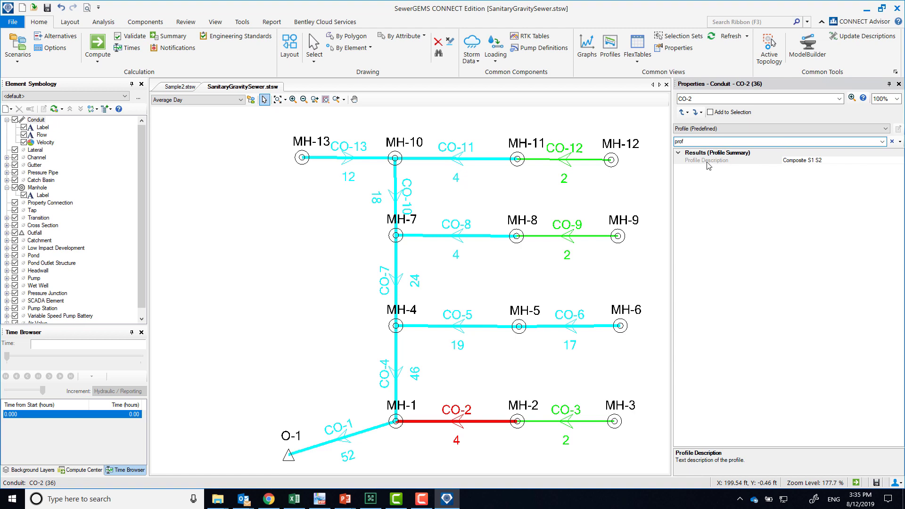
pyautogui.click(828, 160)
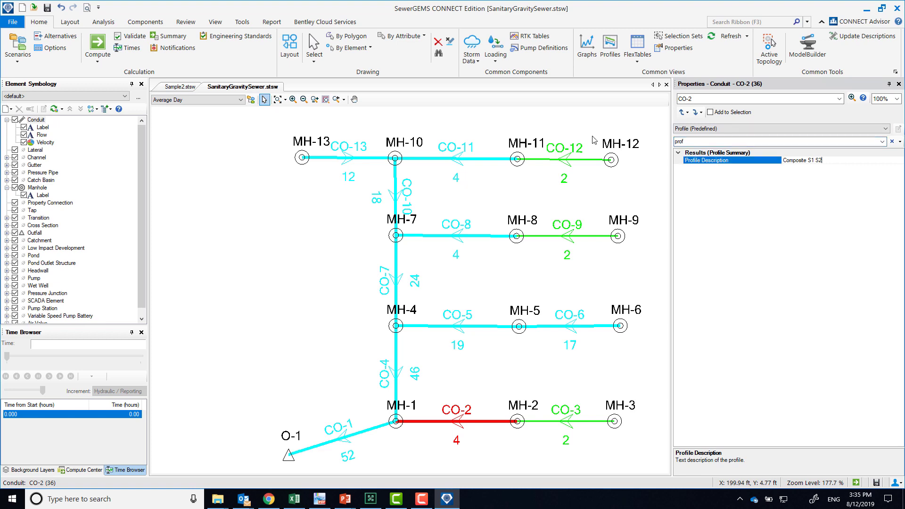
# Switch to the Peak Flow scenario and bring up the Profiles manager
pyautogui.click(213, 100)
pyautogui.click(197, 118)
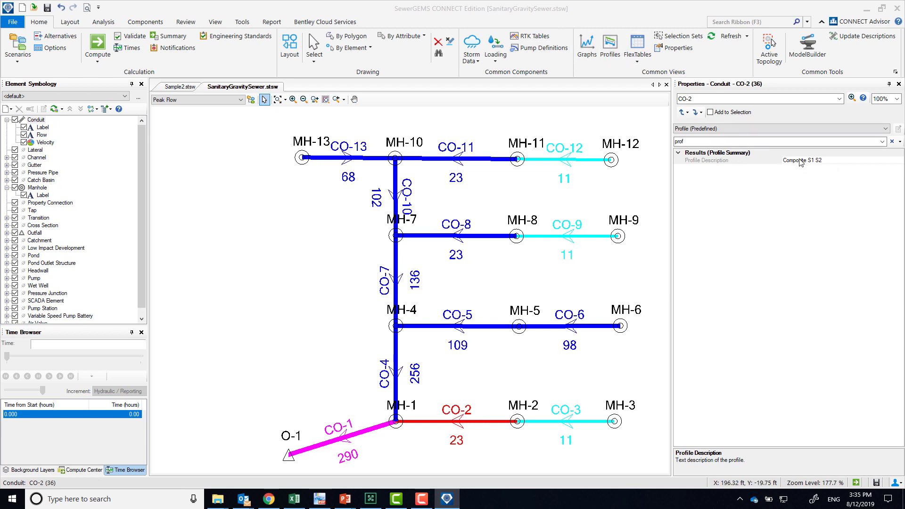
pyautogui.click(616, 60)
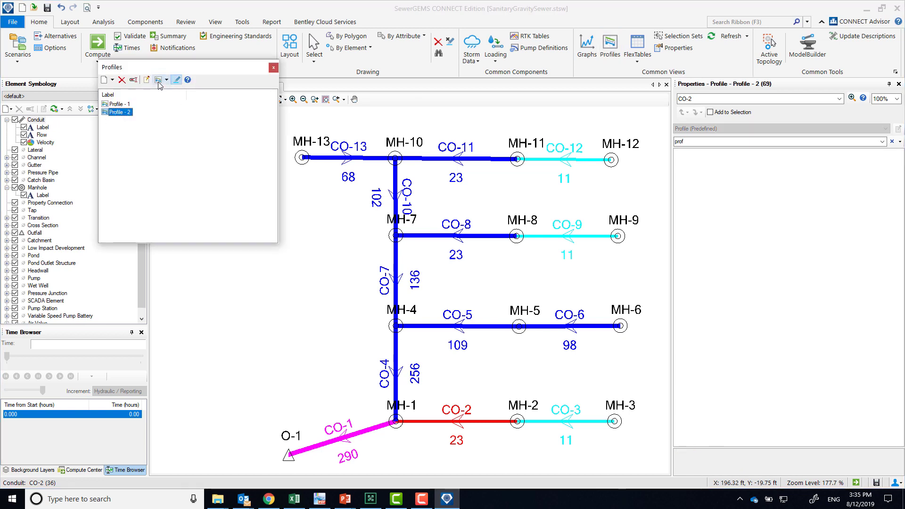
# Review Profile - 1's path, then delete Profile - 2
pyautogui.click(273, 67)
pyautogui.click(610, 47)
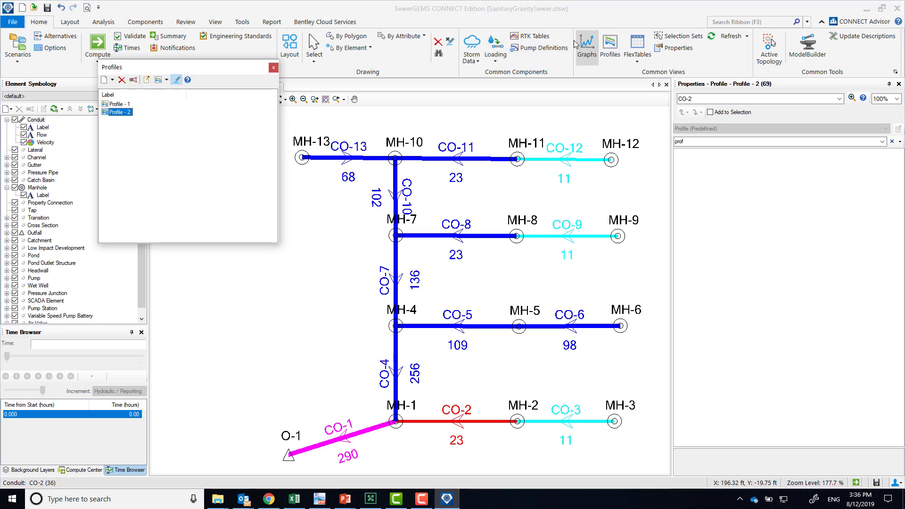
pyautogui.click(129, 104)
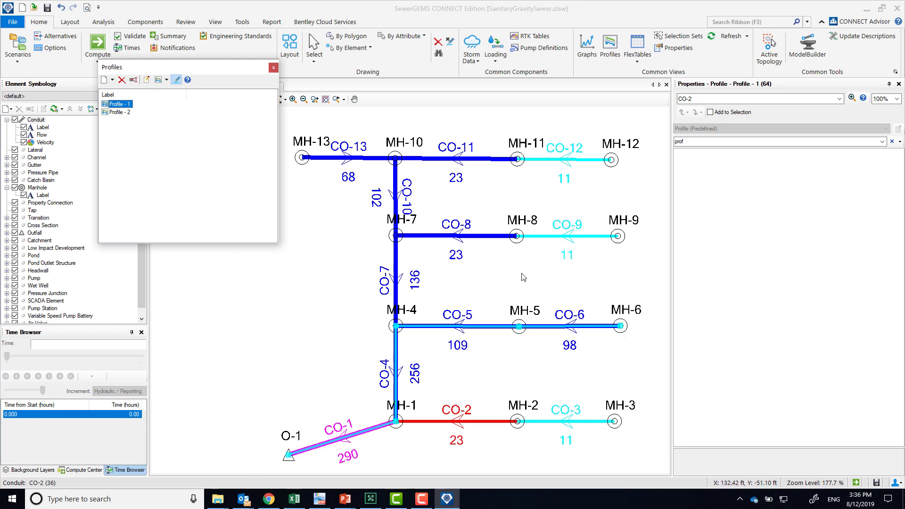
pyautogui.click(119, 112)
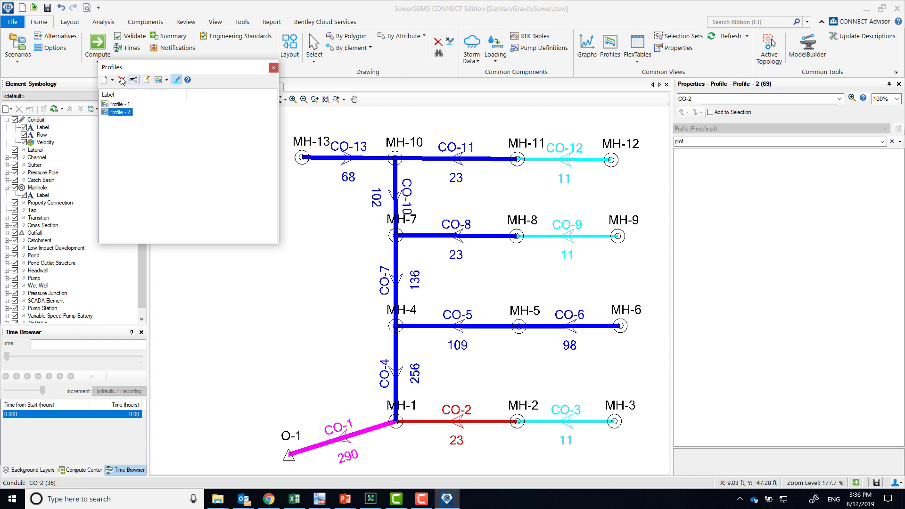
pyautogui.click(121, 80)
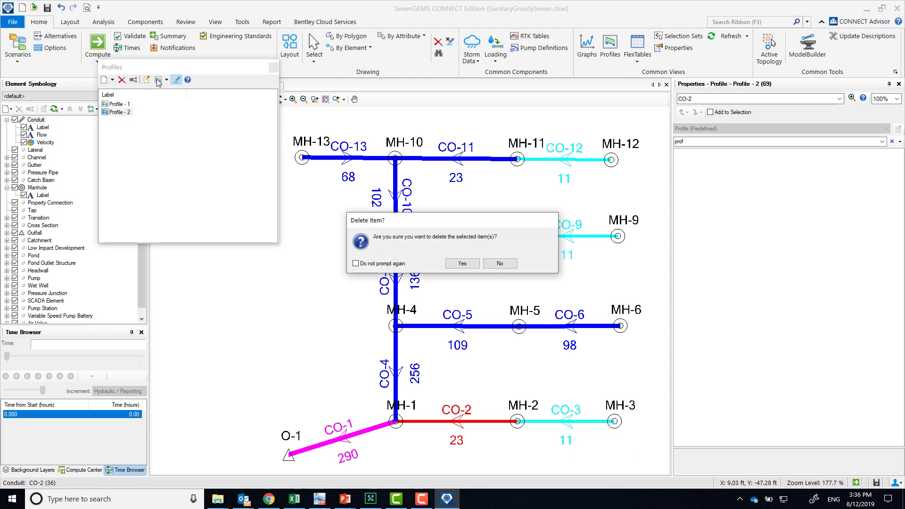
pyautogui.click(470, 264)
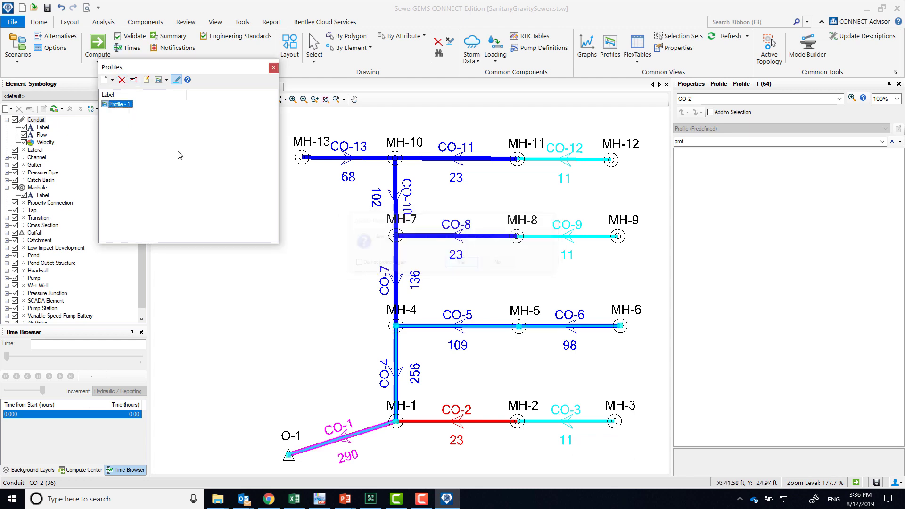
# Create a new profile from manhole MH-3 to outfall O-1 and open its chart
pyautogui.click(104, 79)
pyautogui.click(522, 184)
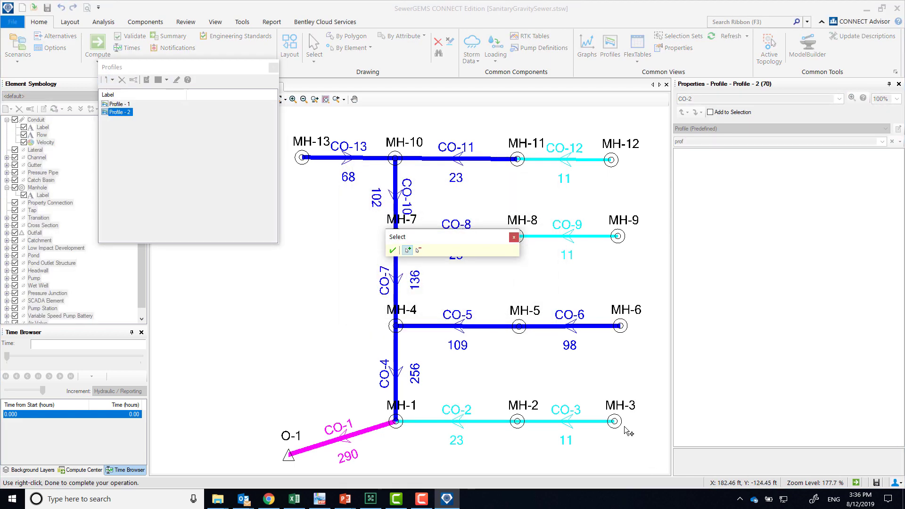
pyautogui.click(614, 421)
pyautogui.click(289, 455)
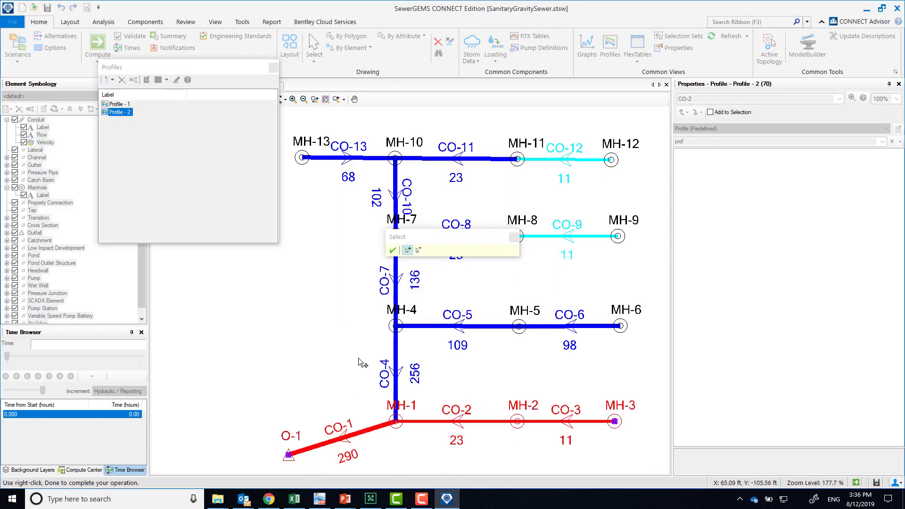
pyautogui.click(392, 251)
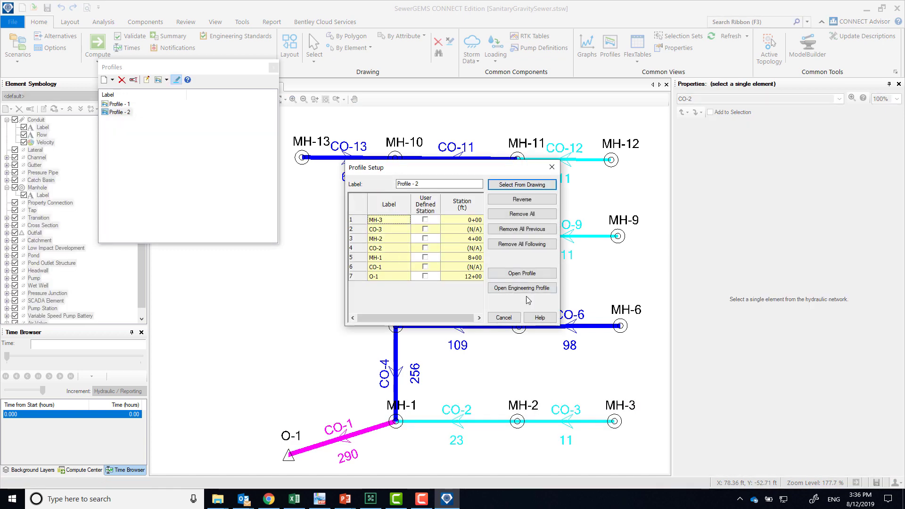
pyautogui.click(523, 273)
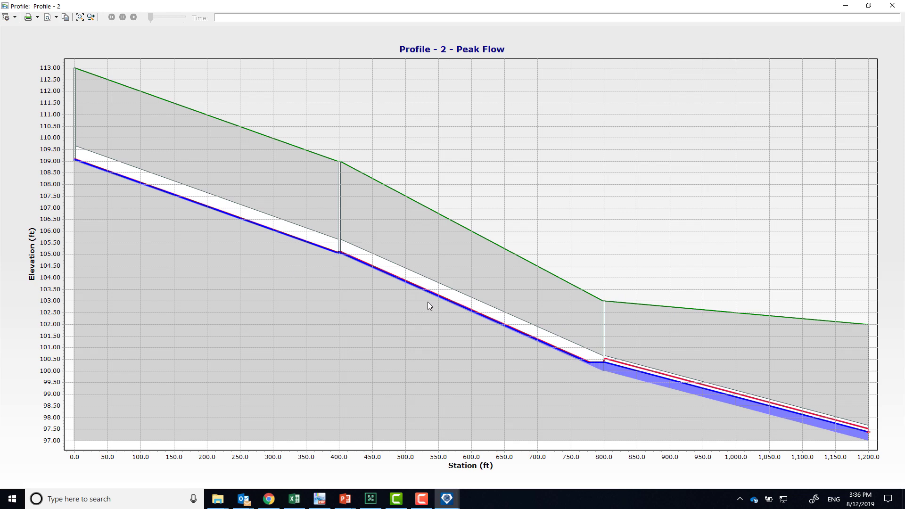
# Close the profile chart and manager, then filter CO-2's properties by 'sl'
pyautogui.click(892, 5)
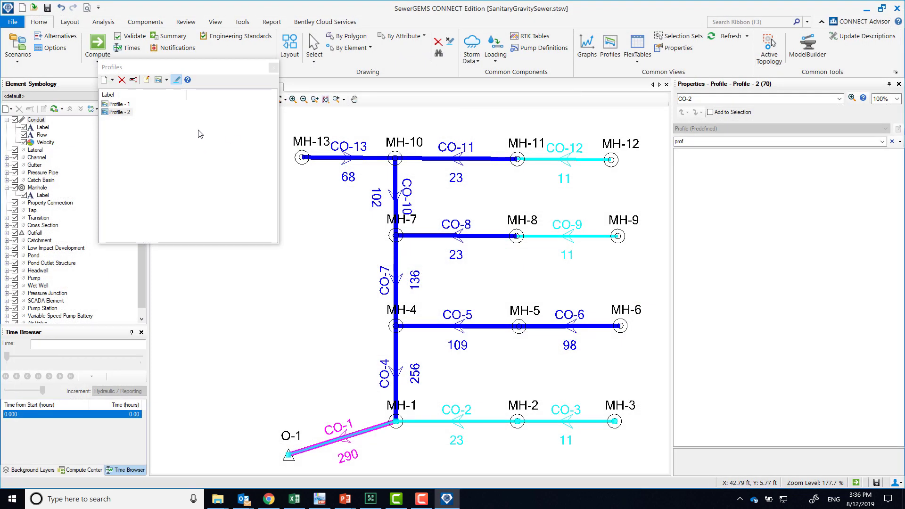
pyautogui.click(273, 69)
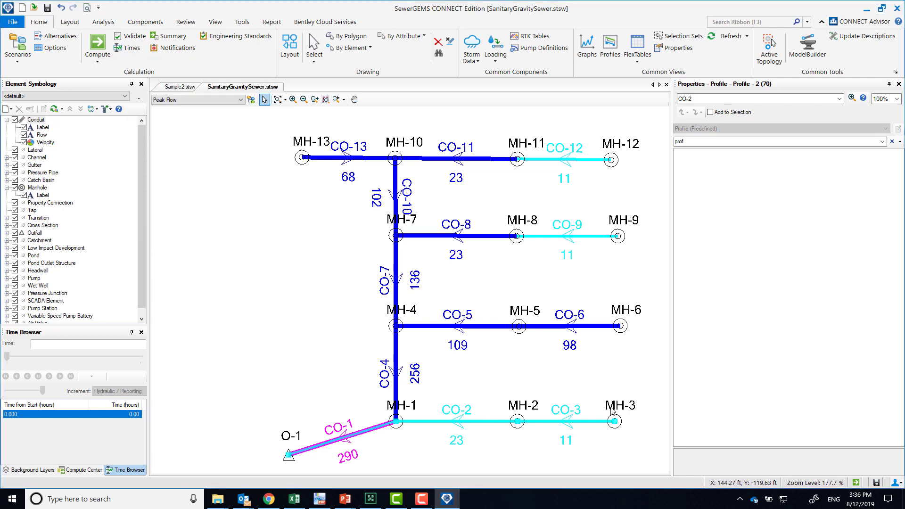
pyautogui.click(892, 142)
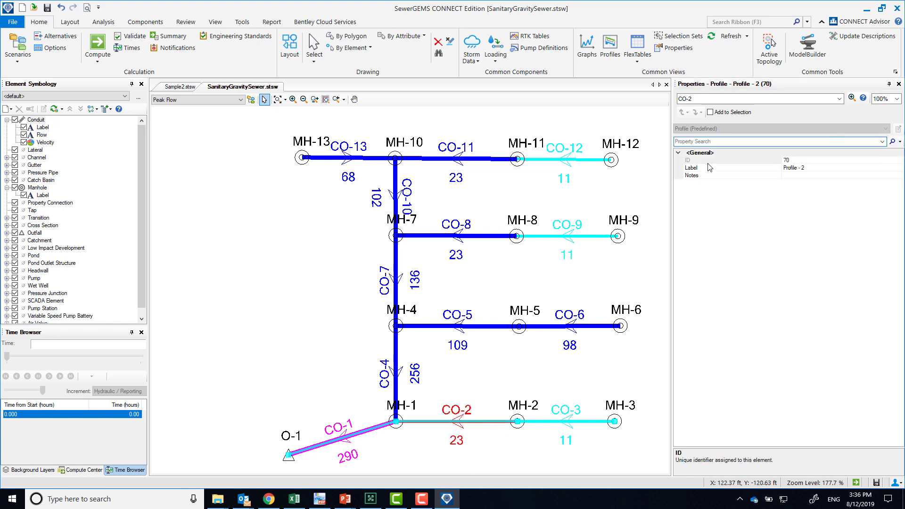
pyautogui.click(711, 142)
pyautogui.write('slo')
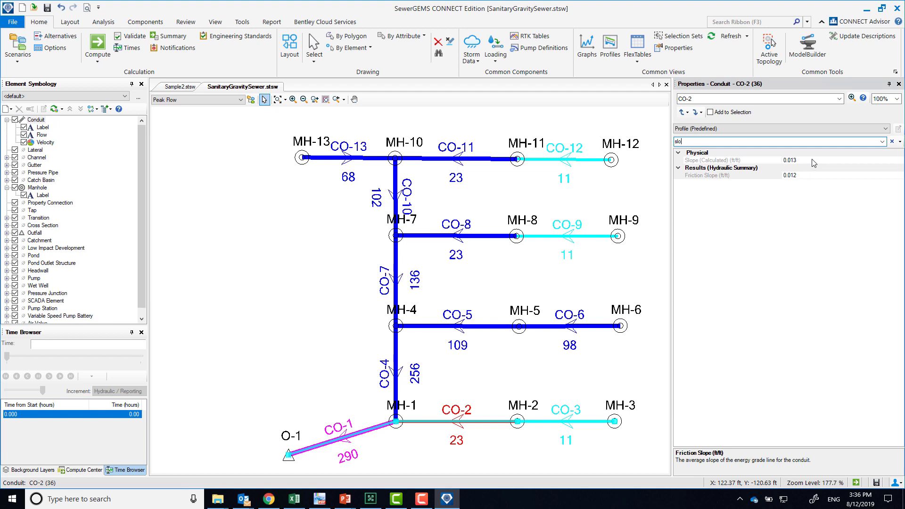
# Set the Slope (Calculated) field unit to %, showing CO-2 at 1.250 %
pyautogui.rightClick(747, 165)
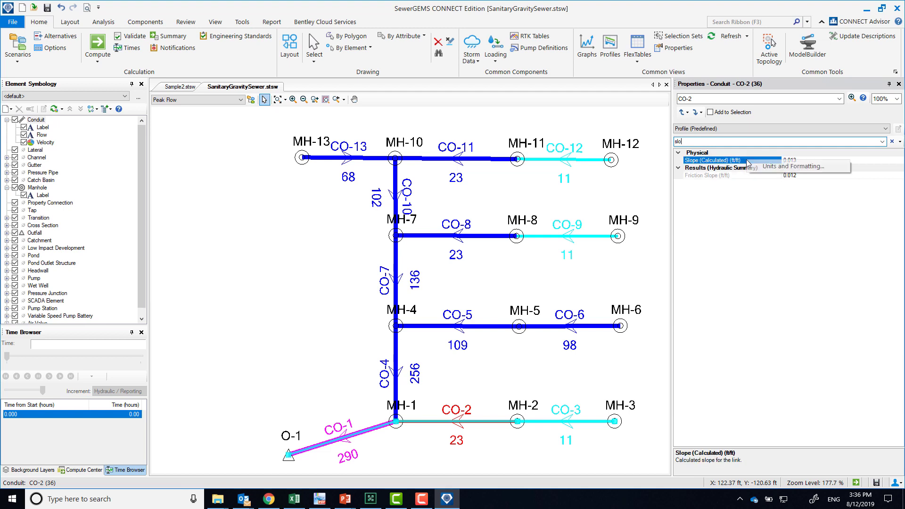
pyautogui.click(759, 170)
pyautogui.click(435, 242)
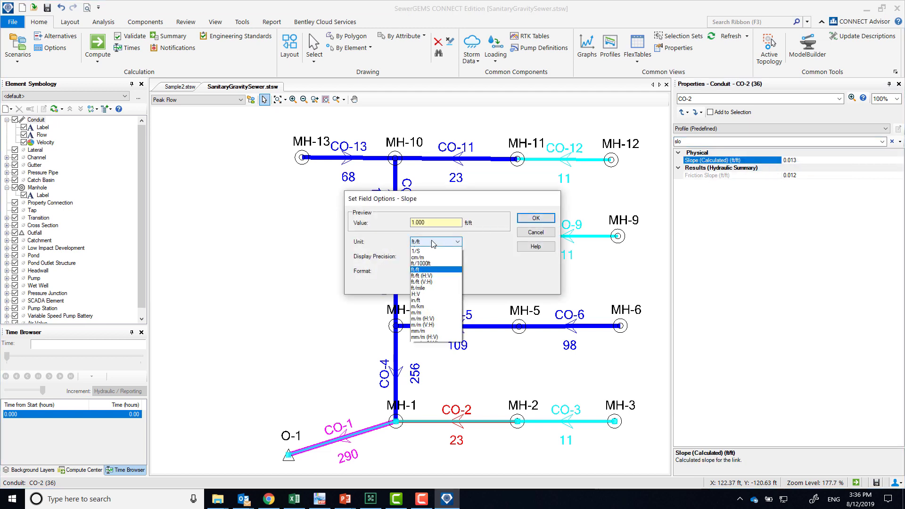
pyautogui.click(426, 253)
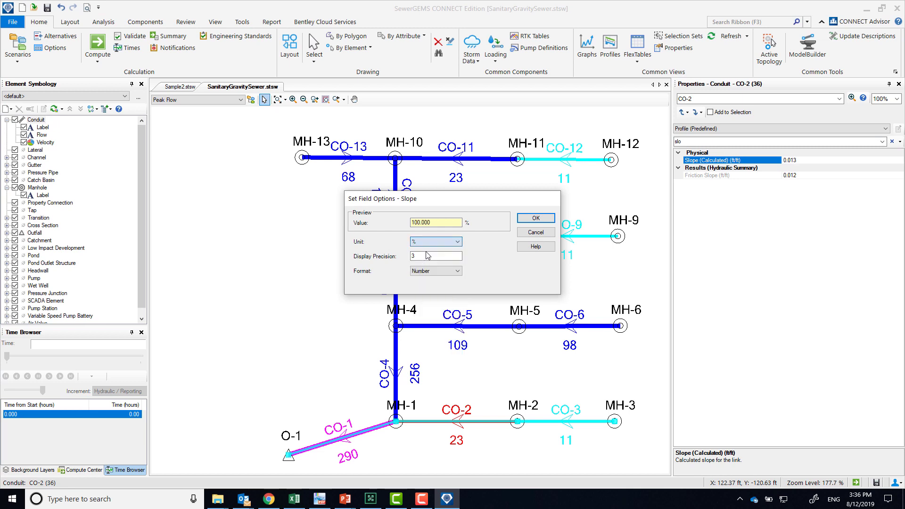
pyautogui.click(547, 222)
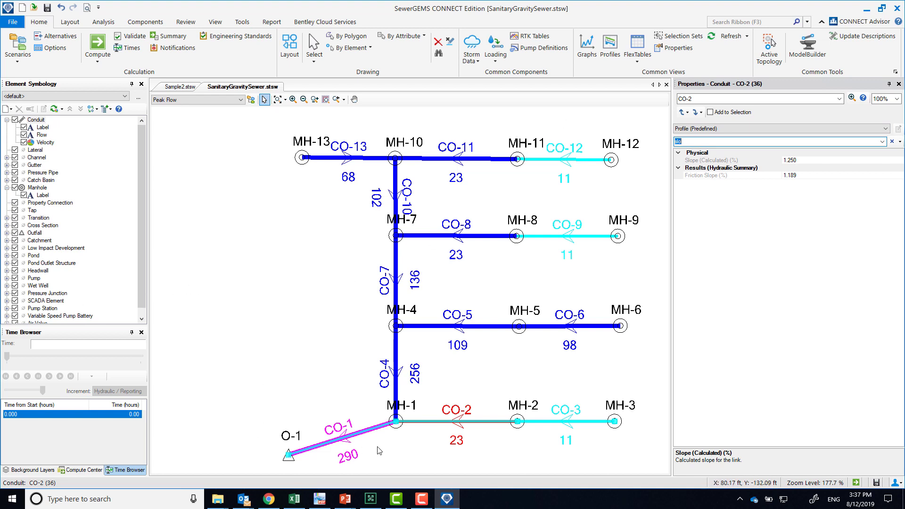
pyautogui.click(608, 44)
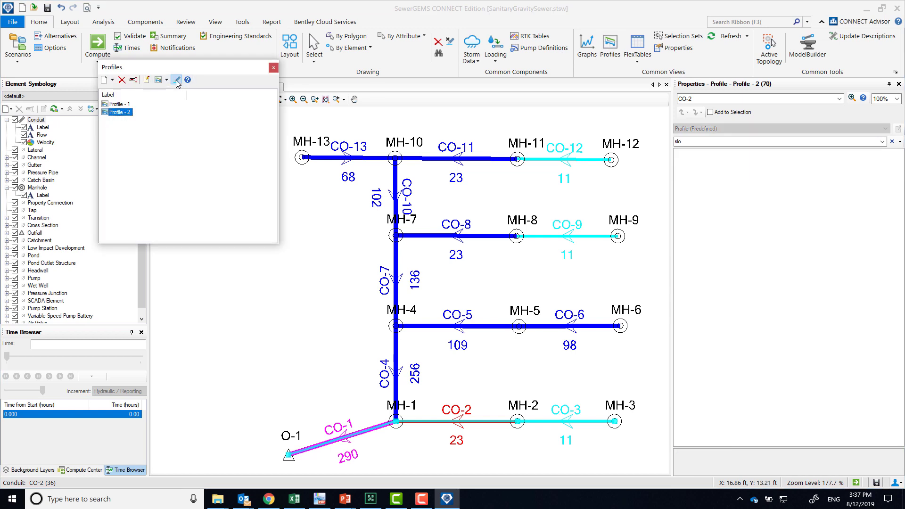
pyautogui.click(274, 67)
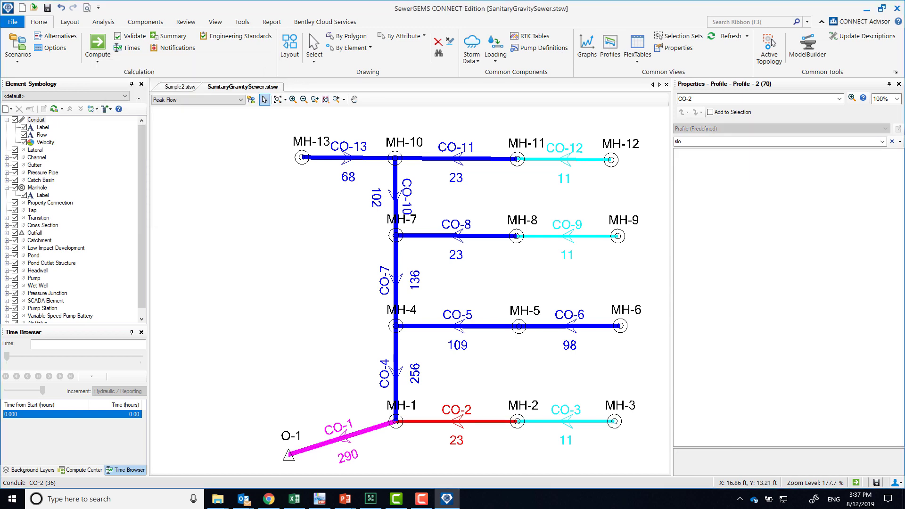
pyautogui.hotkey('alt', 'Tab')
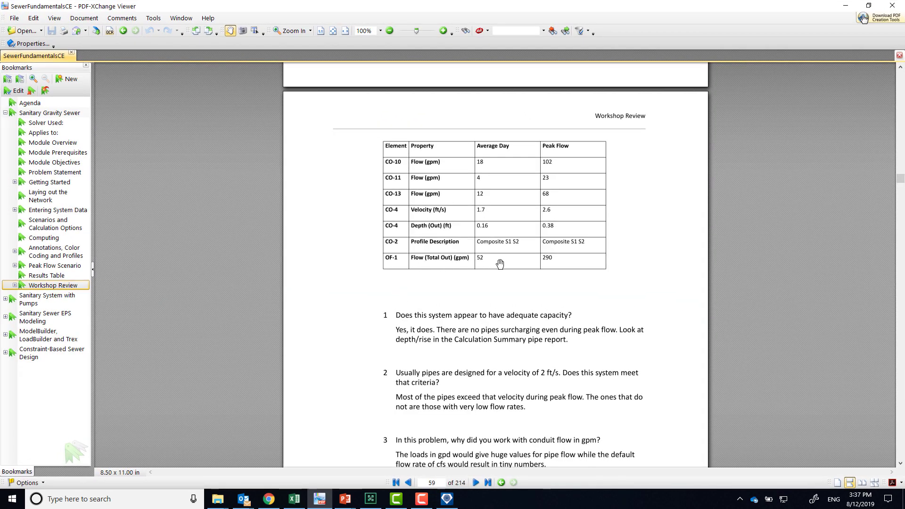
pyautogui.click(844, 5)
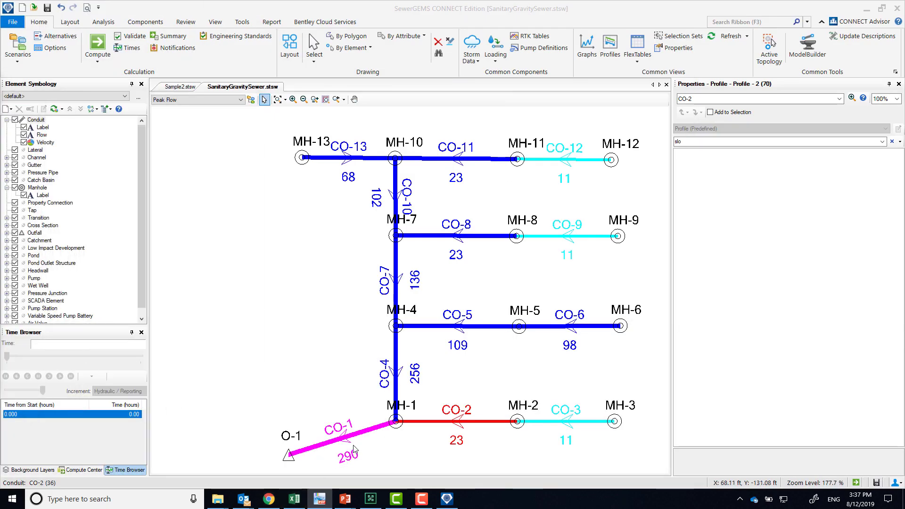
# Select CO-1 and switch to Average Day, showing CO-1 at 52 gal/min, then deselect
pyautogui.click(347, 459)
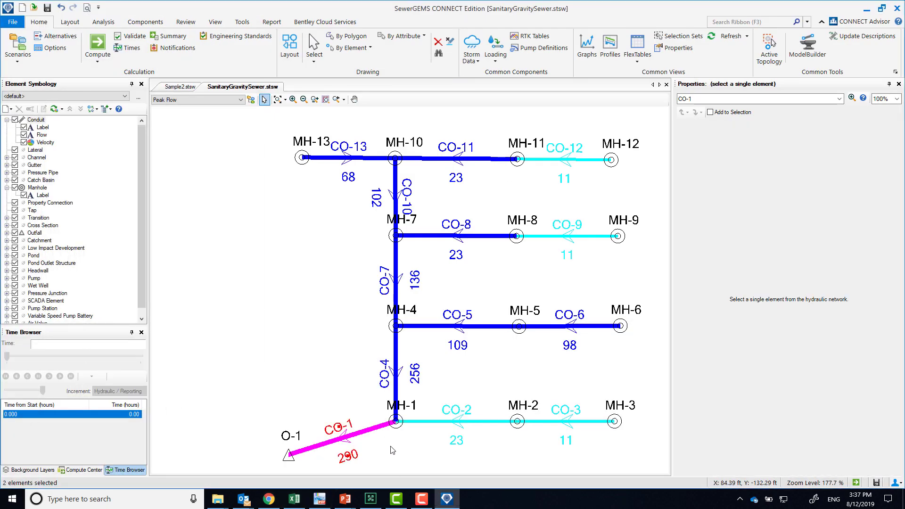
pyautogui.click(205, 100)
pyautogui.click(202, 113)
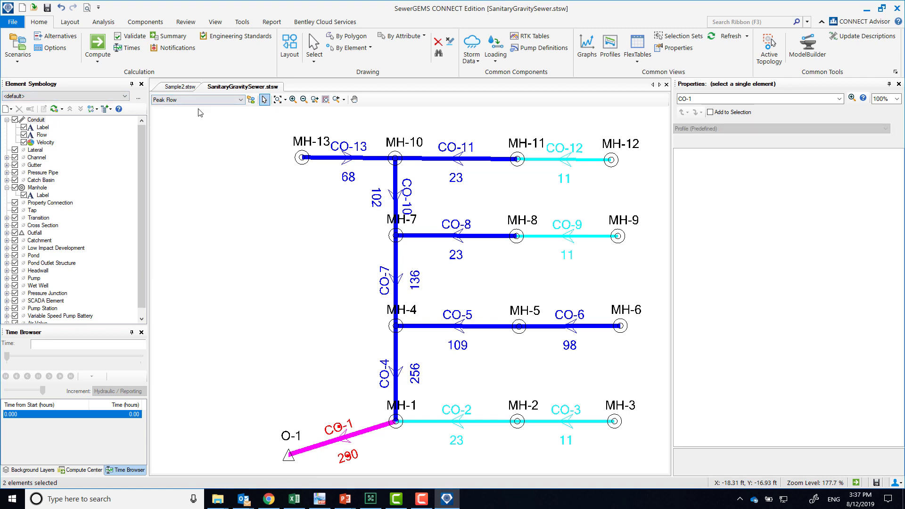
pyautogui.click(379, 447)
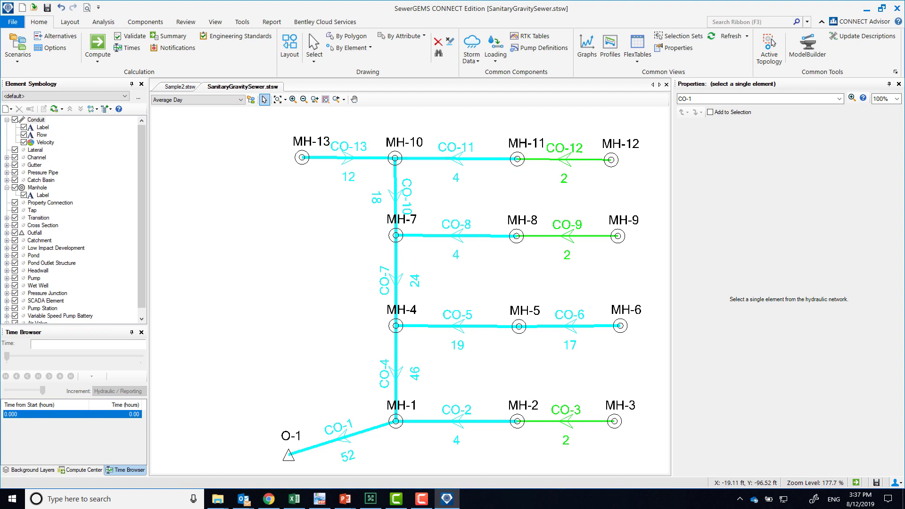
pyautogui.click(320, 498)
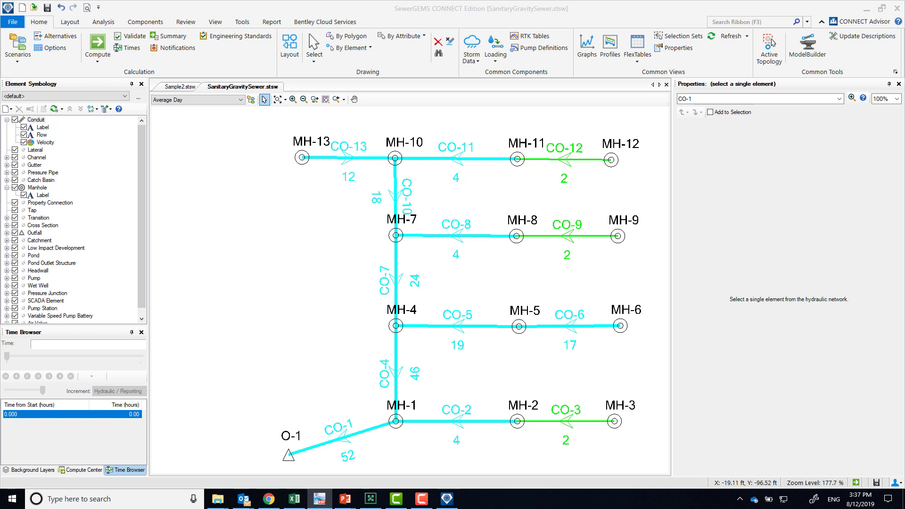
# View Profile - 1's Average Day profile chart, then close it
pyautogui.click(611, 45)
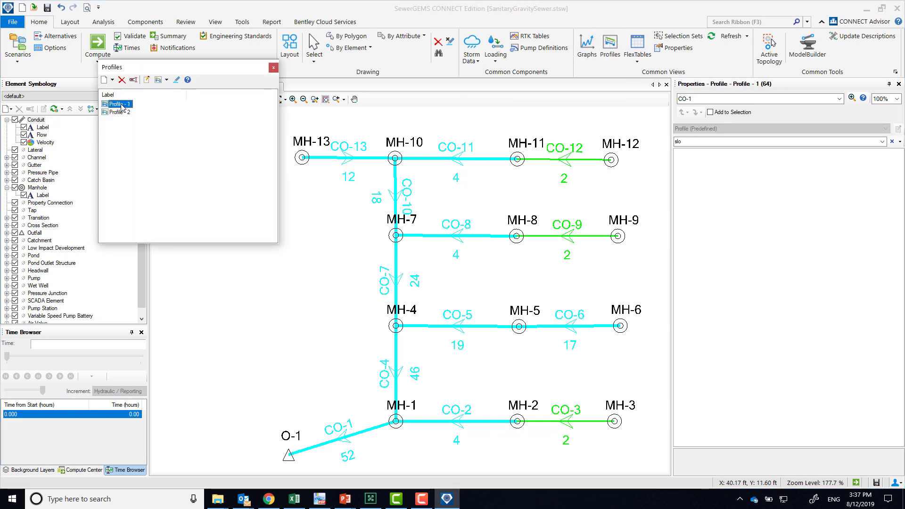
pyautogui.doubleClick(121, 104)
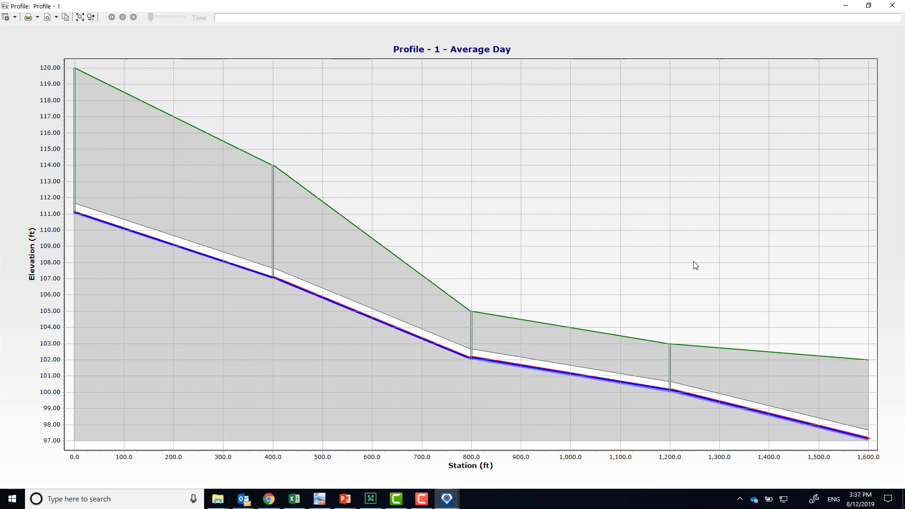
pyautogui.click(892, 5)
pyautogui.click(273, 68)
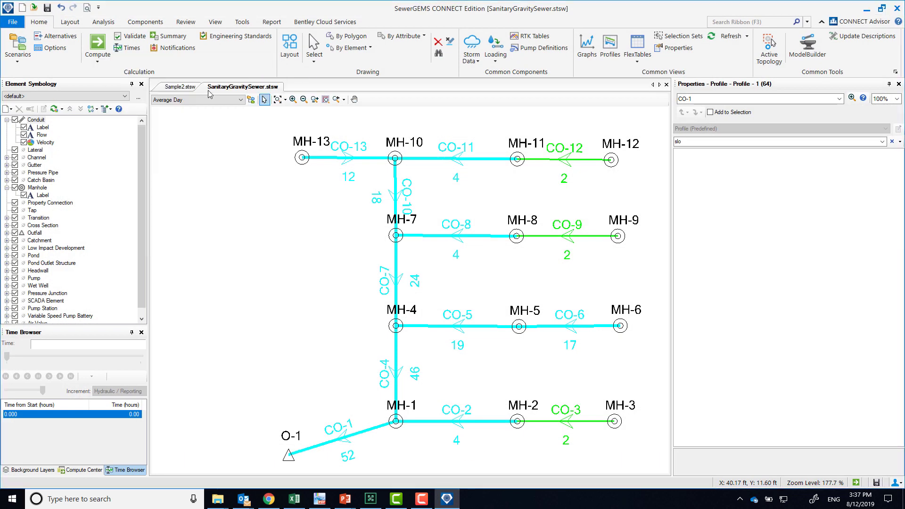
# Switch to Peak Flow and review Profile - 1's peak-flow profile chart
pyautogui.click(197, 100)
pyautogui.click(197, 118)
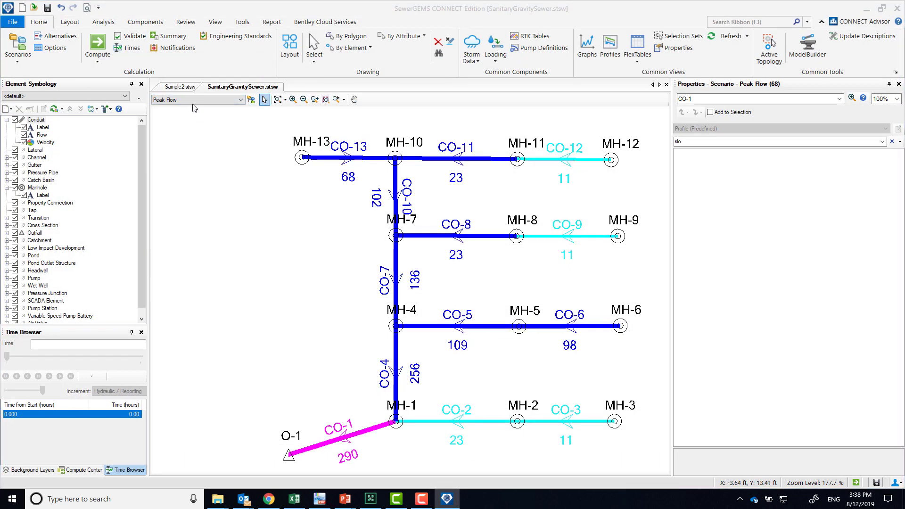
pyautogui.click(610, 45)
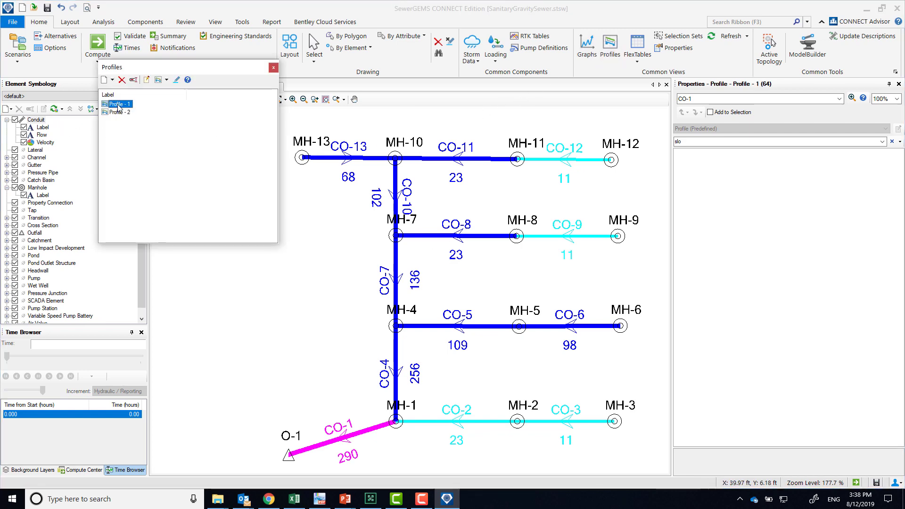
pyautogui.doubleClick(117, 105)
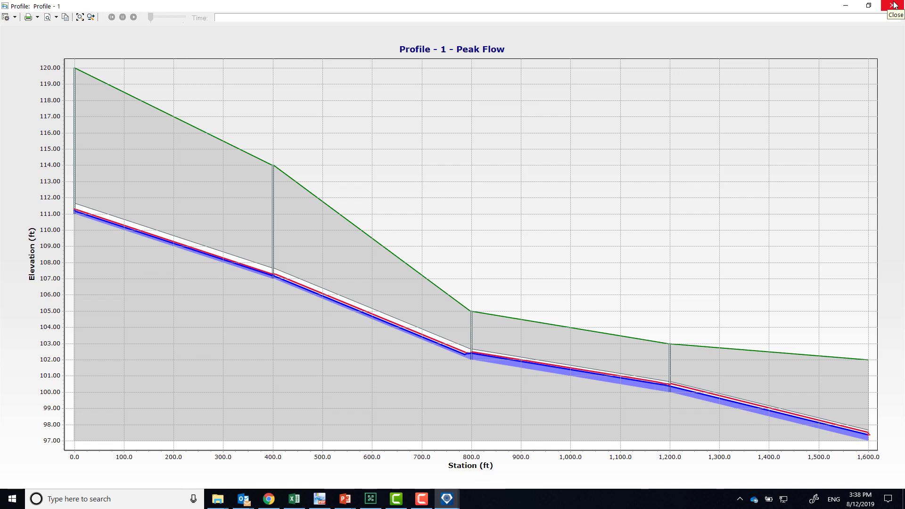
pyautogui.click(868, 5)
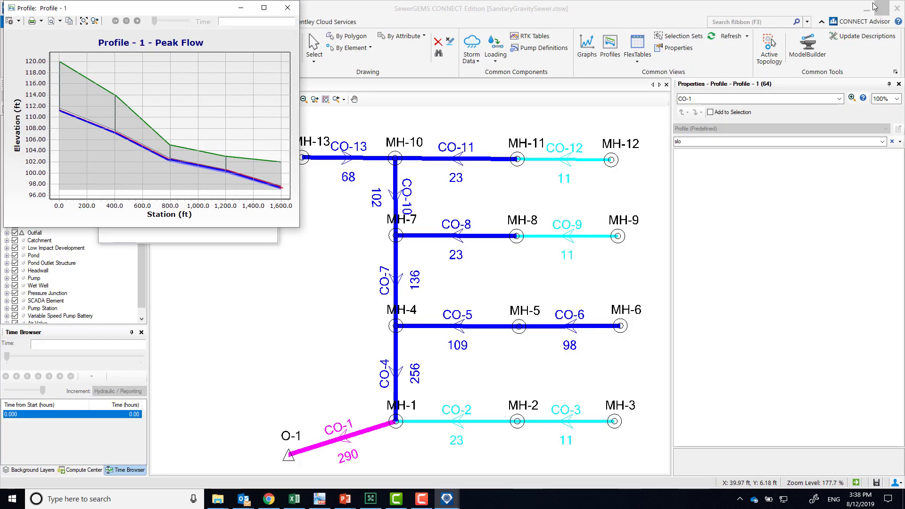
pyautogui.click(287, 8)
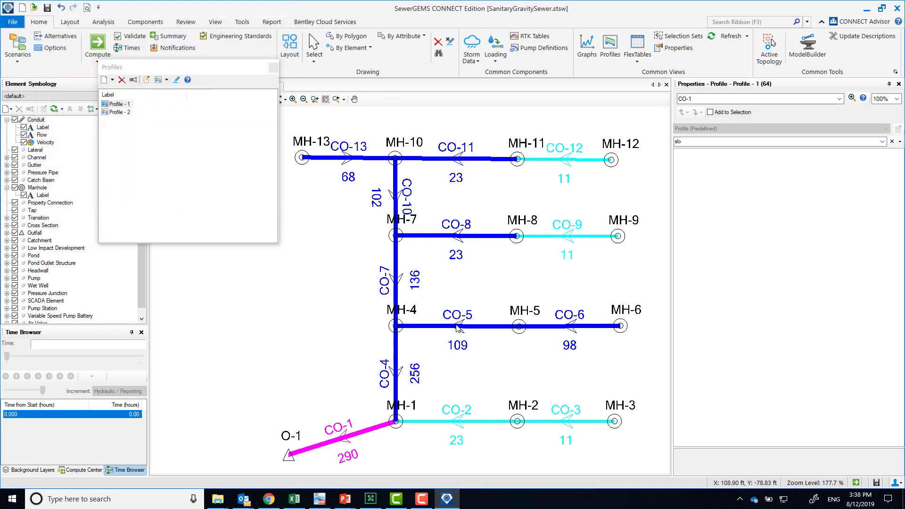
# Open the Conduit Table from FlexTables and widen it to show more columns
pyautogui.click(640, 47)
pyautogui.click(141, 130)
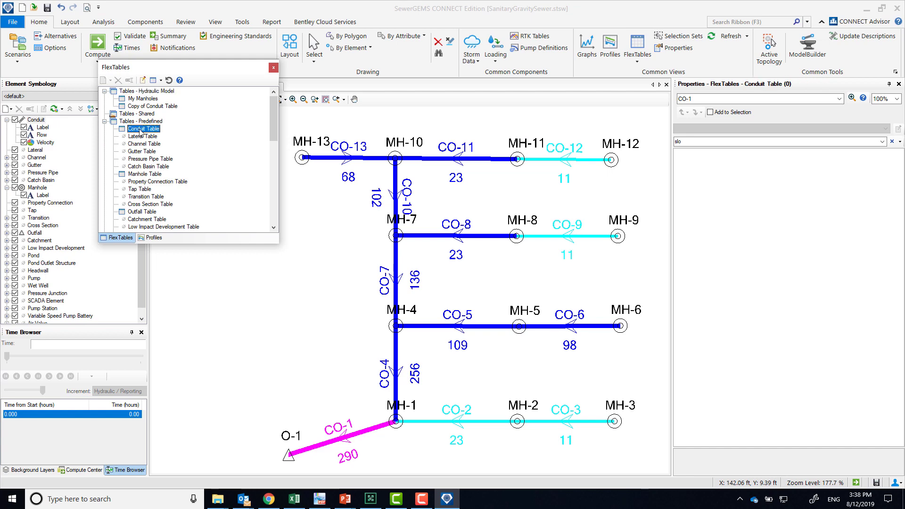
pyautogui.doubleClick(141, 130)
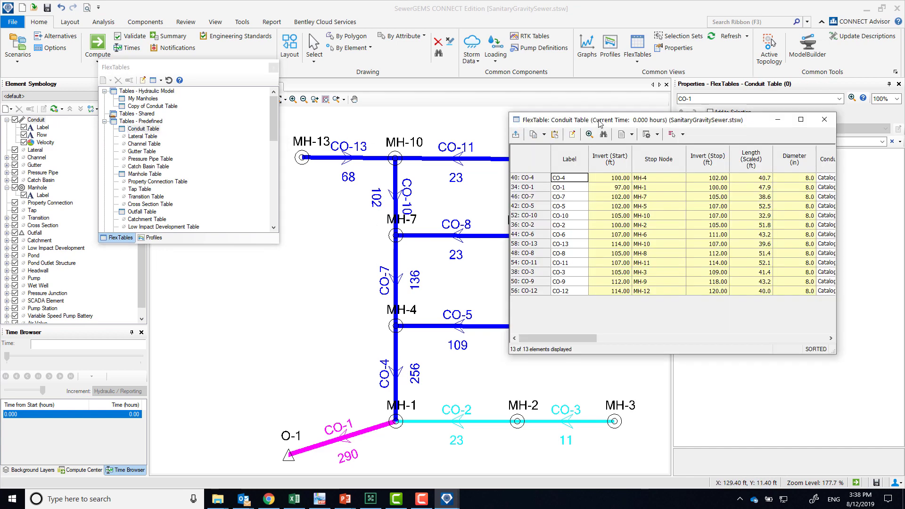
pyautogui.moveTo(599, 123); pyautogui.dragTo(141, 137)
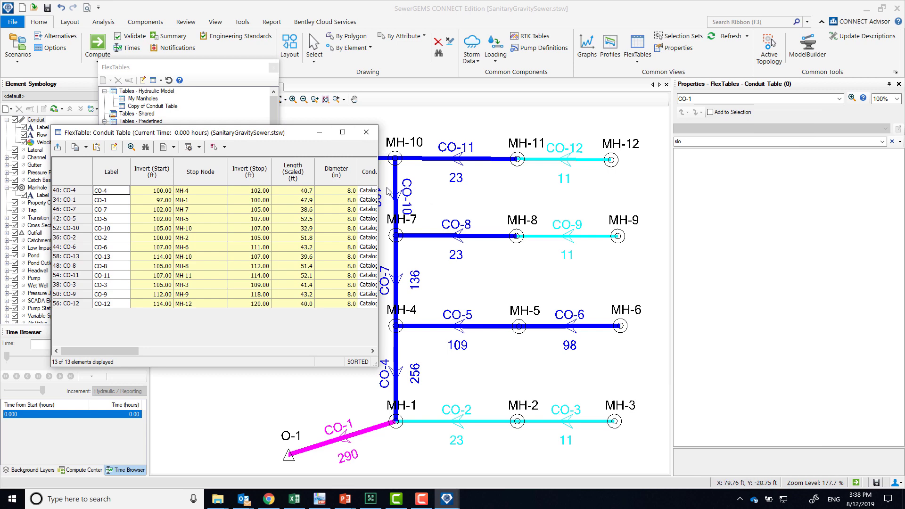
pyautogui.moveTo(378, 186); pyautogui.dragTo(766, 177)
pyautogui.moveTo(409, 352); pyautogui.dragTo(598, 350)
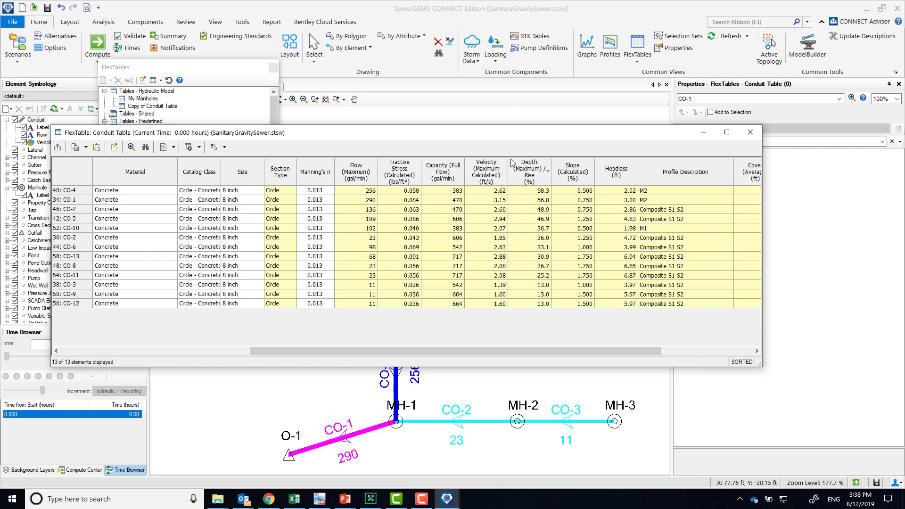
# Sort the conduits by Depth descending, largest first, and close the table
pyautogui.rightClick(535, 174)
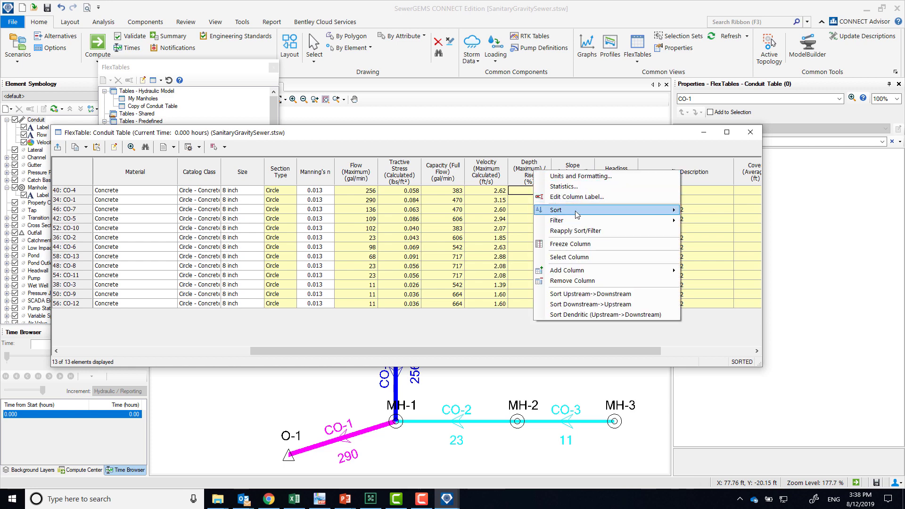
pyautogui.moveTo(582, 216)
pyautogui.click(737, 223)
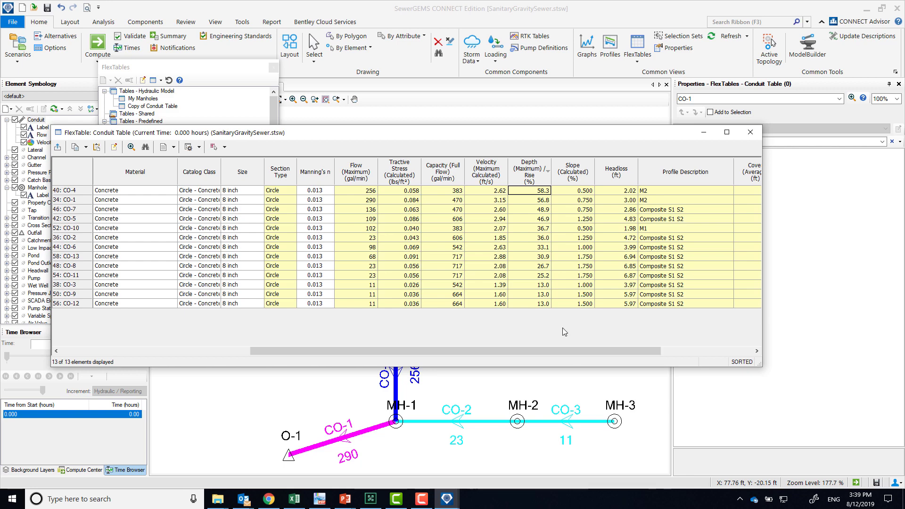
pyautogui.click(751, 133)
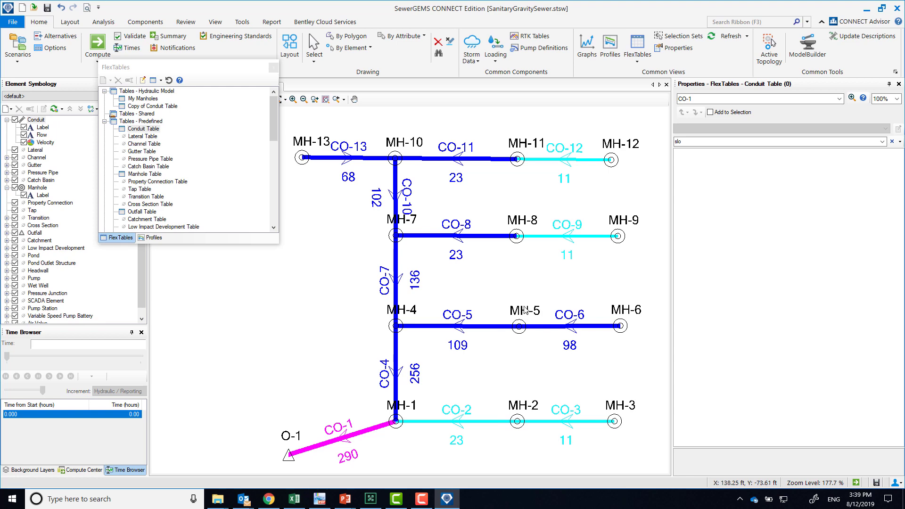
# Dismiss the FlexTables manager and bring up the conduit Velocity context menu in Element Symbology
pyautogui.moveTo(204, 67); pyautogui.dragTo(192, 121)
pyautogui.click(261, 122)
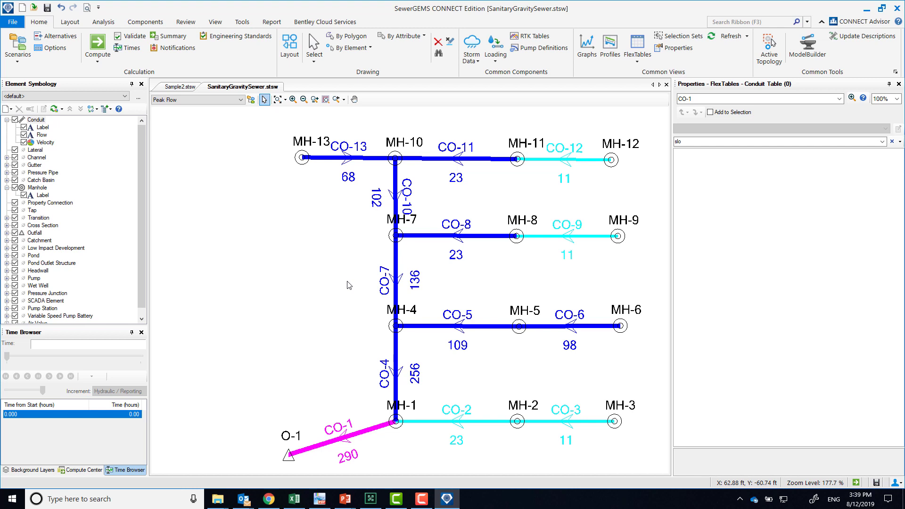
pyautogui.click(640, 42)
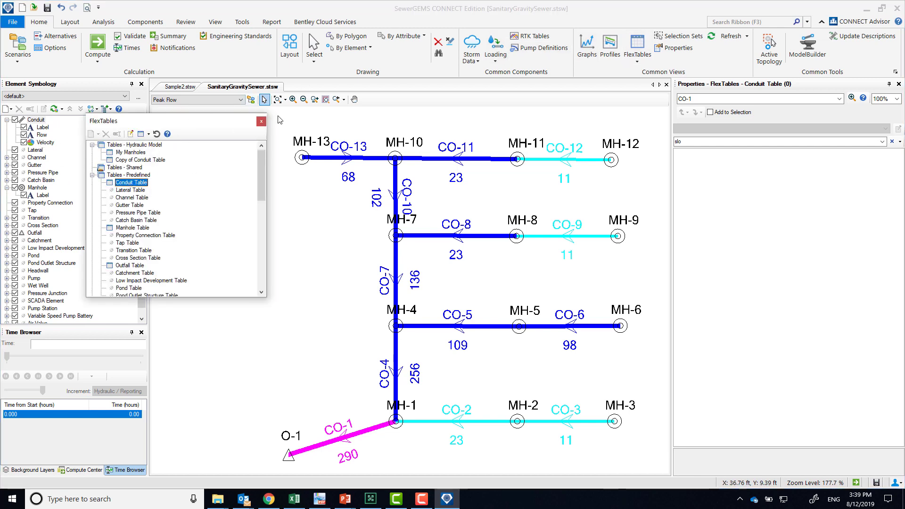
pyautogui.click(261, 121)
pyautogui.rightClick(45, 142)
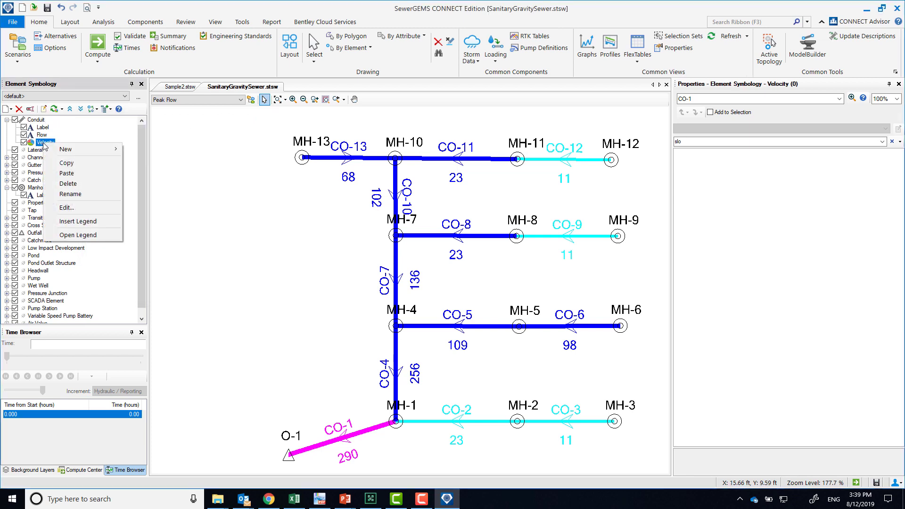
# Open the Velocity Color Coding Legend and place it over the network drawing
pyautogui.click(71, 234)
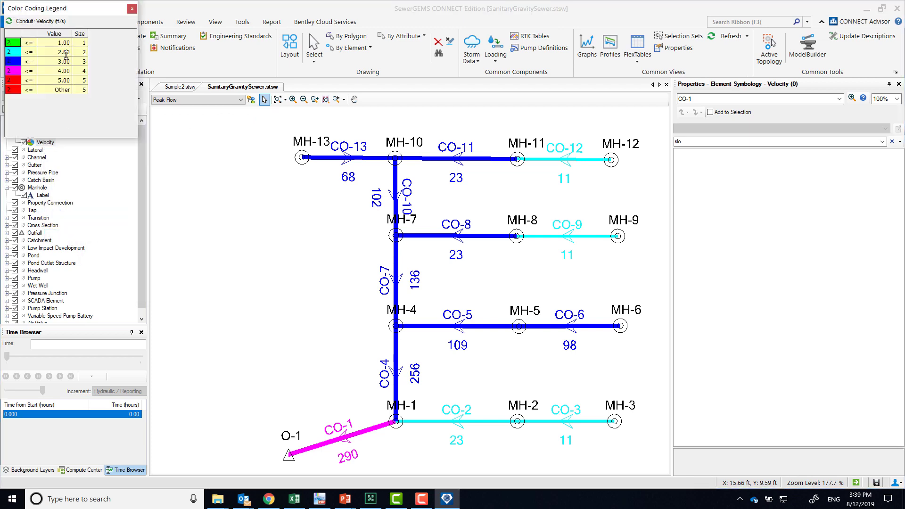
pyautogui.moveTo(72, 12); pyautogui.dragTo(225, 220)
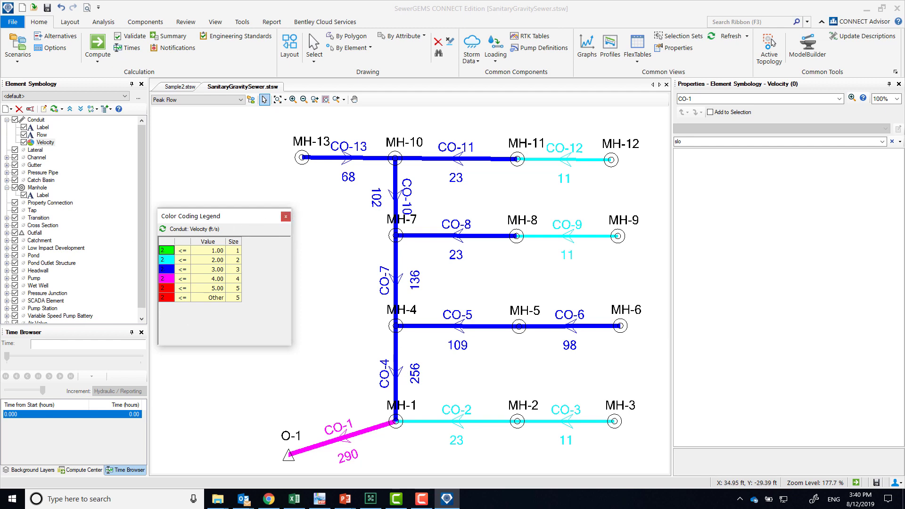
# Close the legend and open manhole MH-1's Sanitary Loads editor with the property filter cleared
pyautogui.click(286, 219)
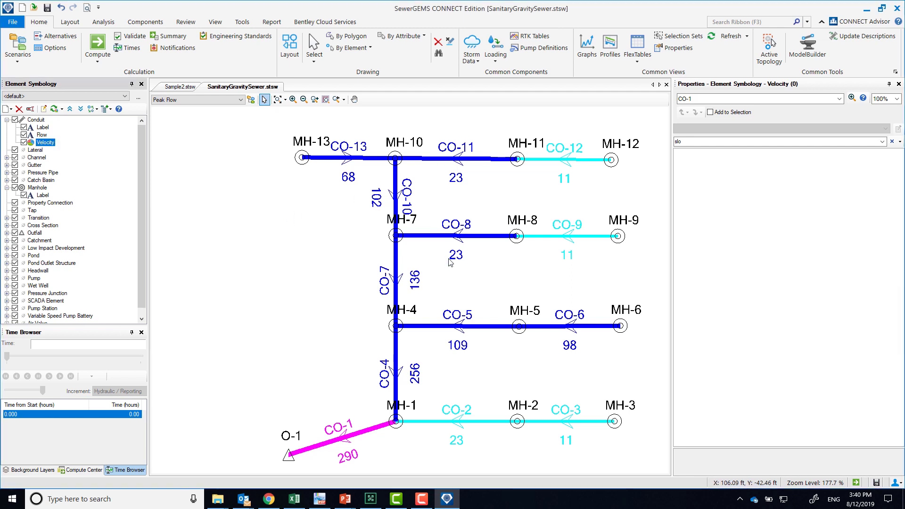
pyautogui.click(397, 424)
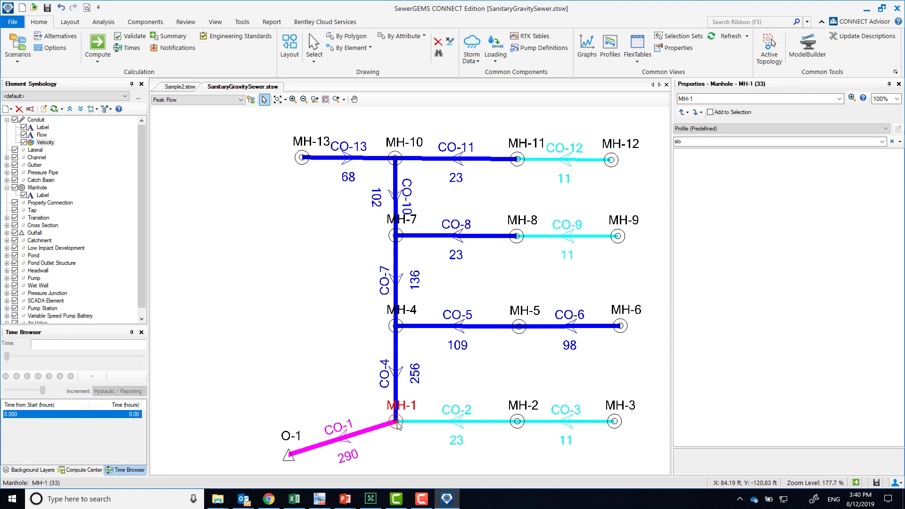
pyautogui.click(891, 141)
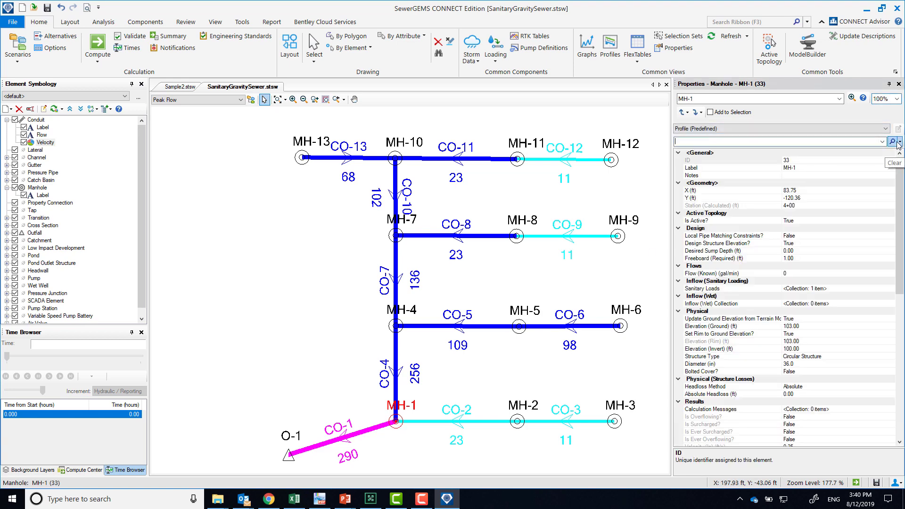
pyautogui.click(844, 289)
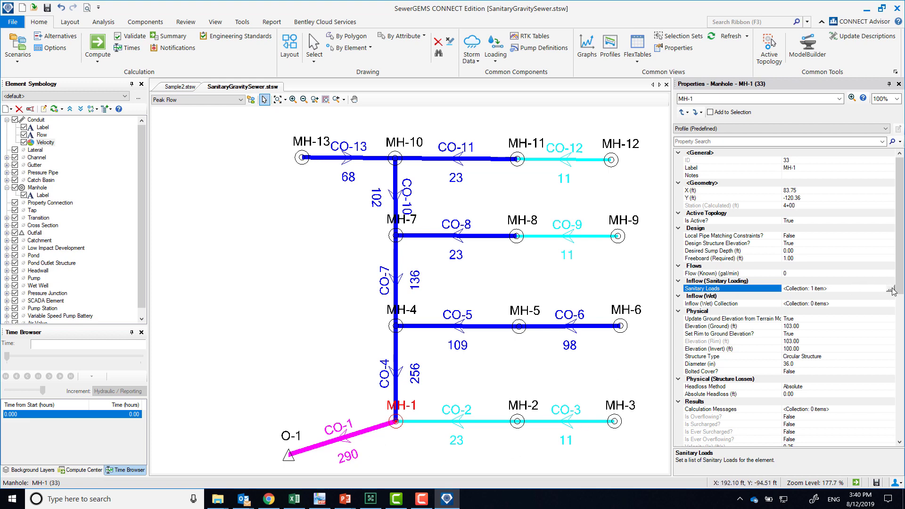
pyautogui.click(890, 289)
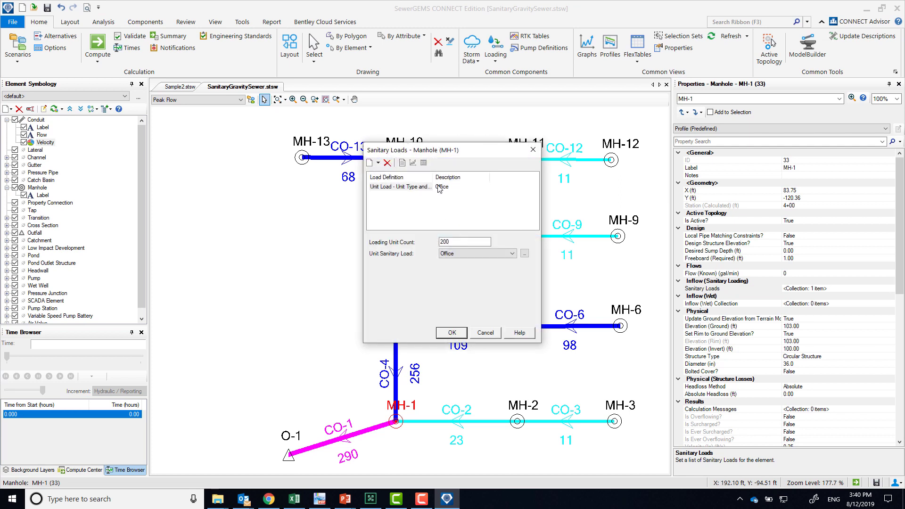
# Add a Pattern Load with a base flow of 1000 and confirm
pyautogui.click(378, 163)
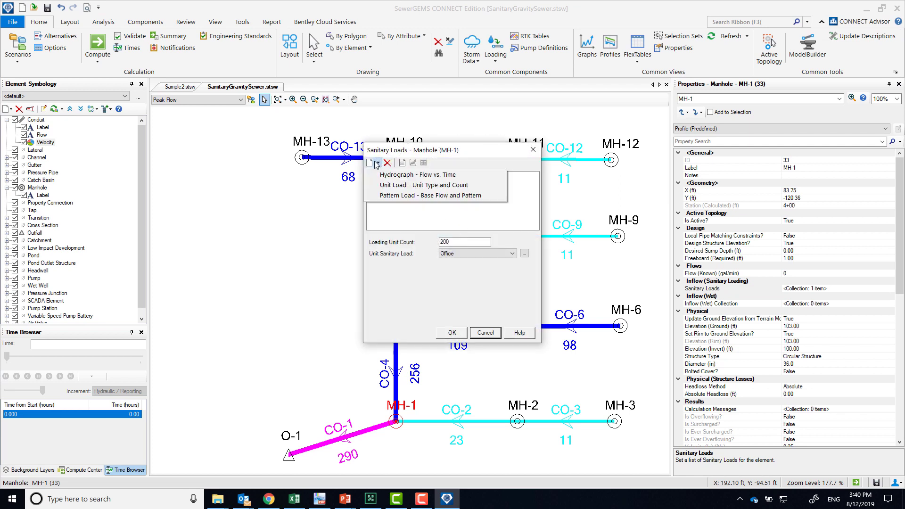
pyautogui.click(383, 195)
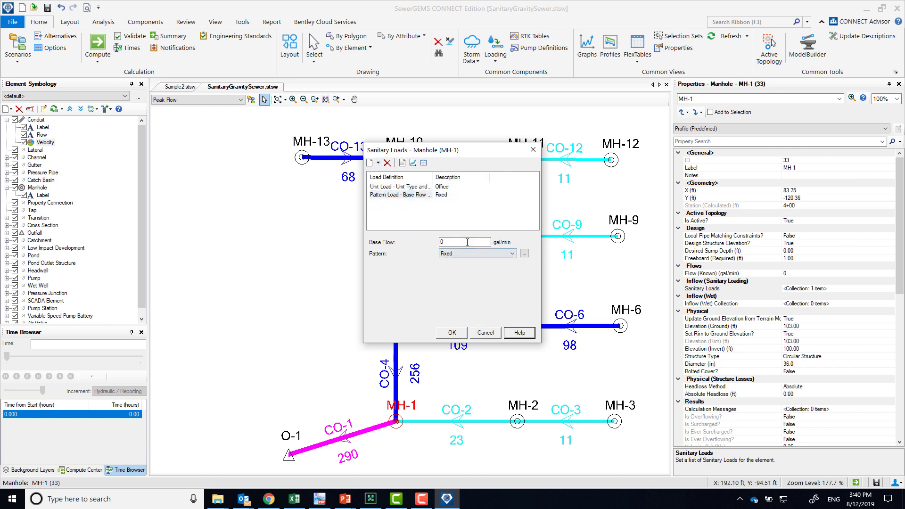
pyautogui.click(468, 242)
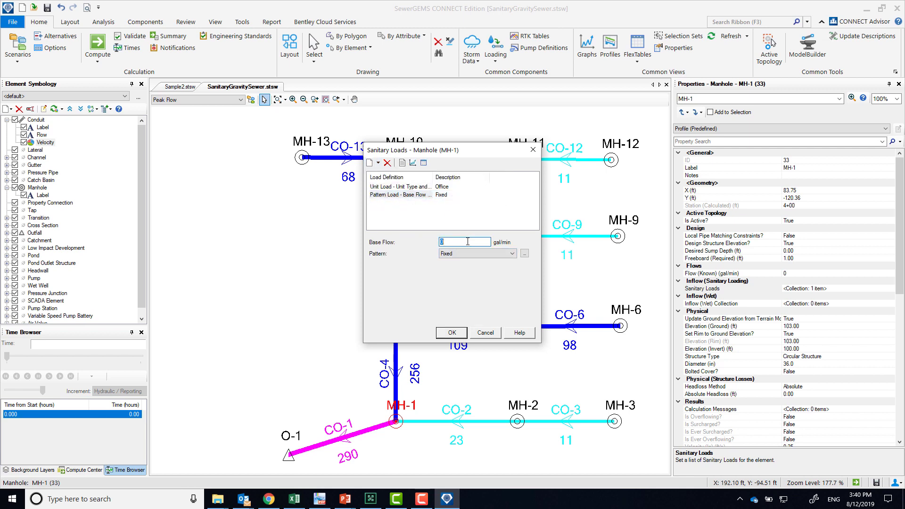
pyautogui.write('1000')
pyautogui.click(452, 334)
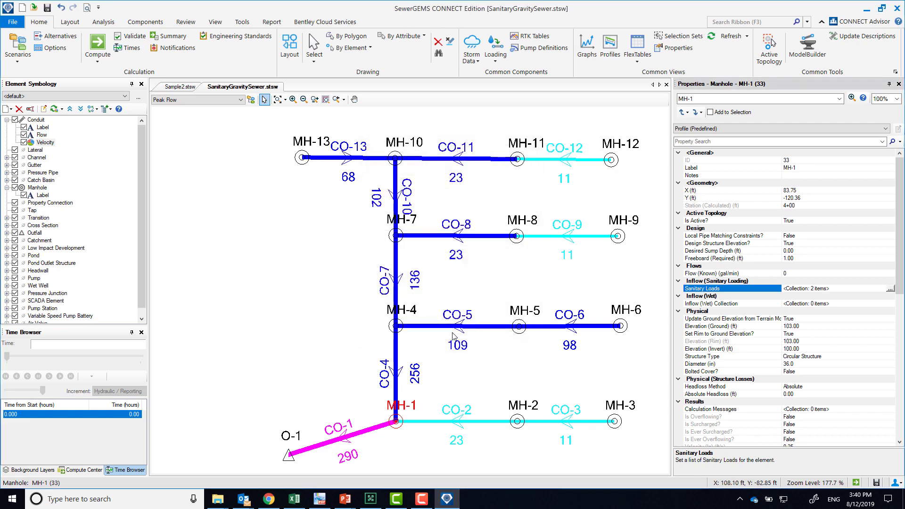
# Recompute the network and enlarge the User Notifications list
pyautogui.click(98, 42)
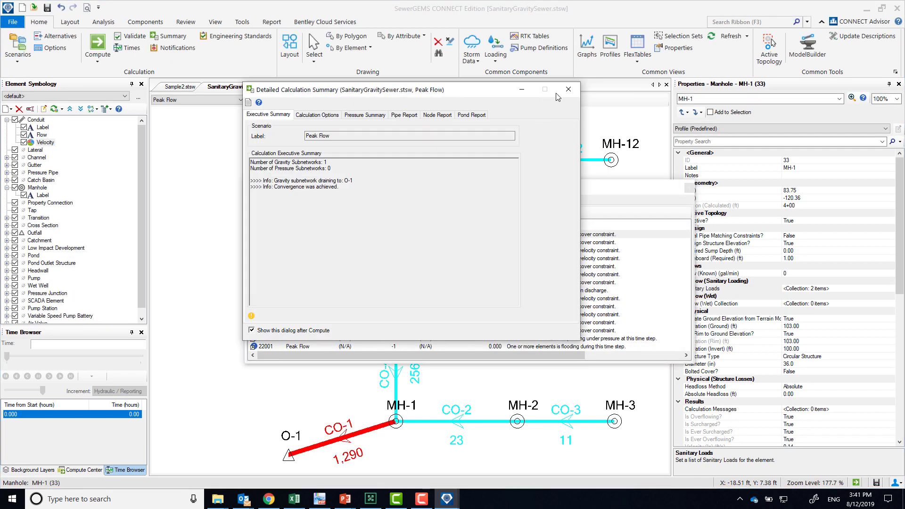
pyautogui.click(568, 89)
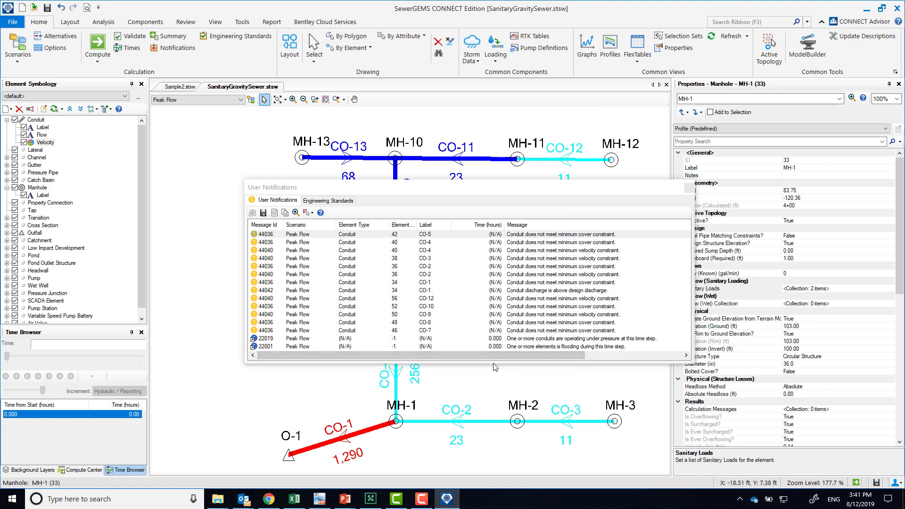
pyautogui.moveTo(492, 365); pyautogui.dragTo(493, 386)
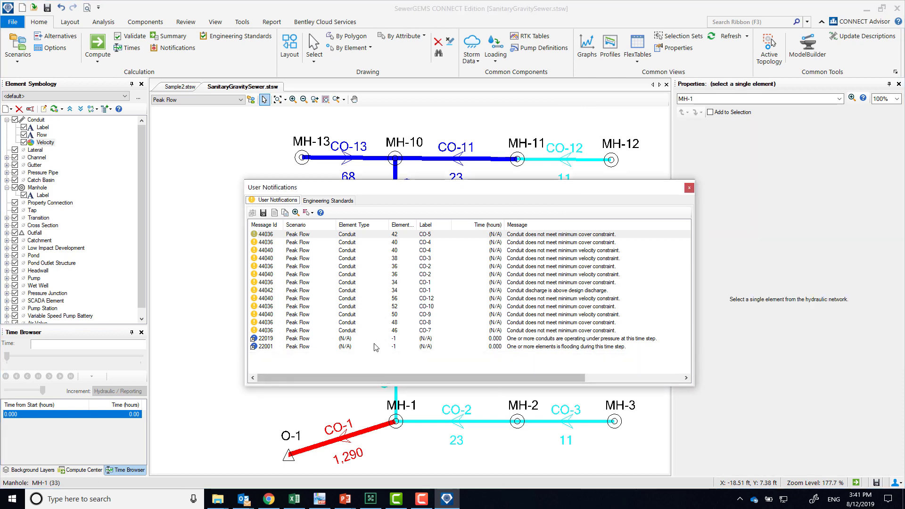
pyautogui.moveTo(397, 382); pyautogui.dragTo(468, 382)
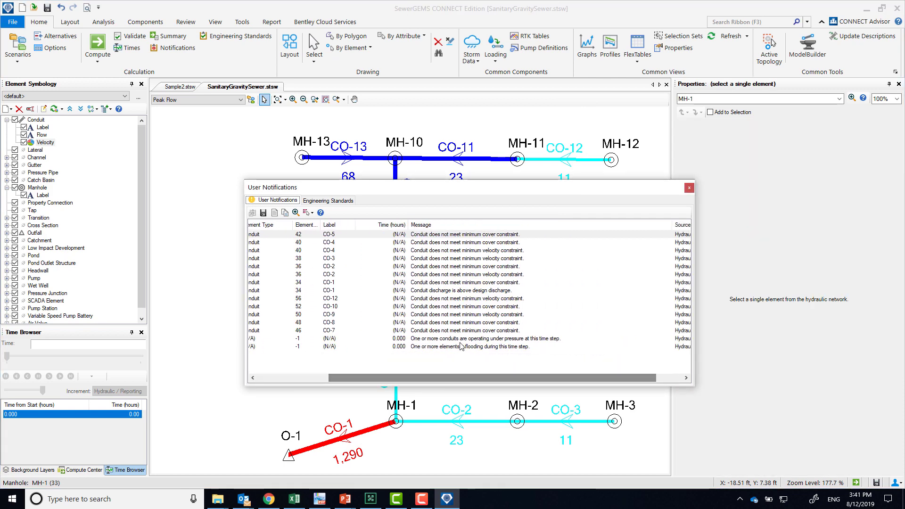
# Open the details of the 'conduits operating under pressure' warning
pyautogui.click(470, 339)
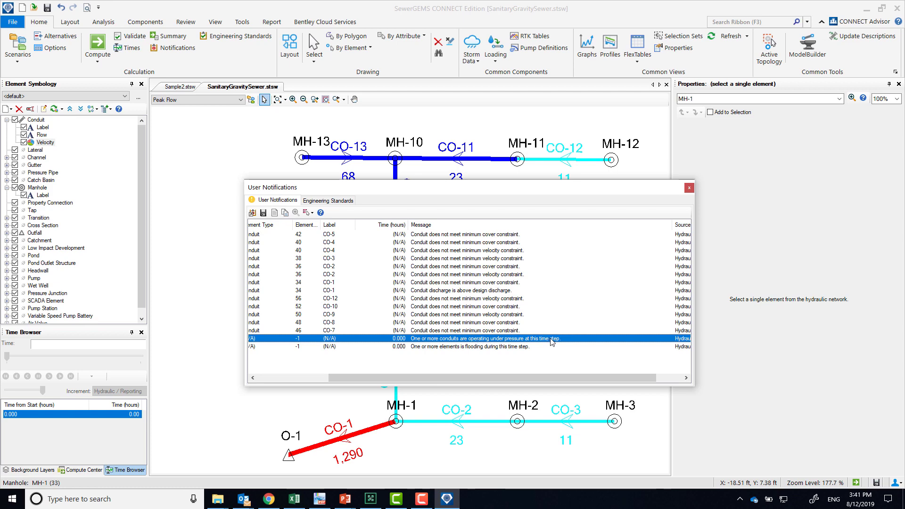
pyautogui.click(437, 347)
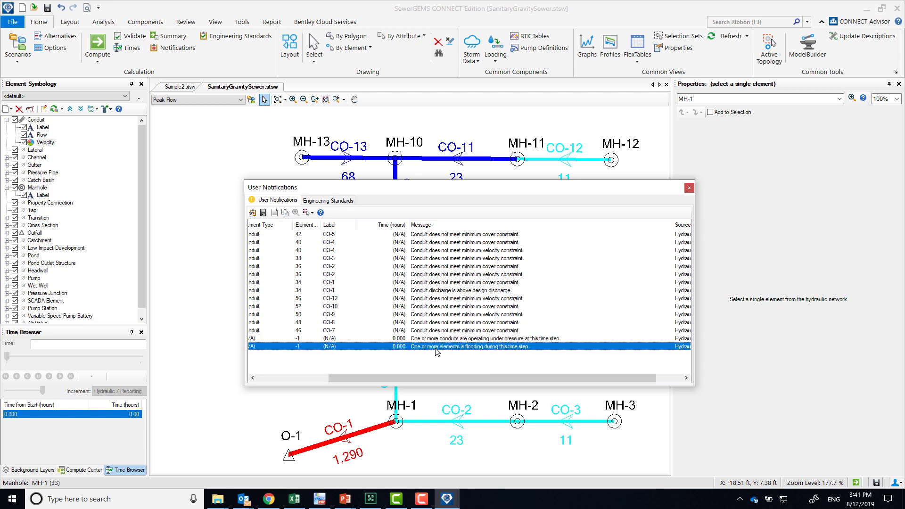
pyautogui.doubleClick(485, 339)
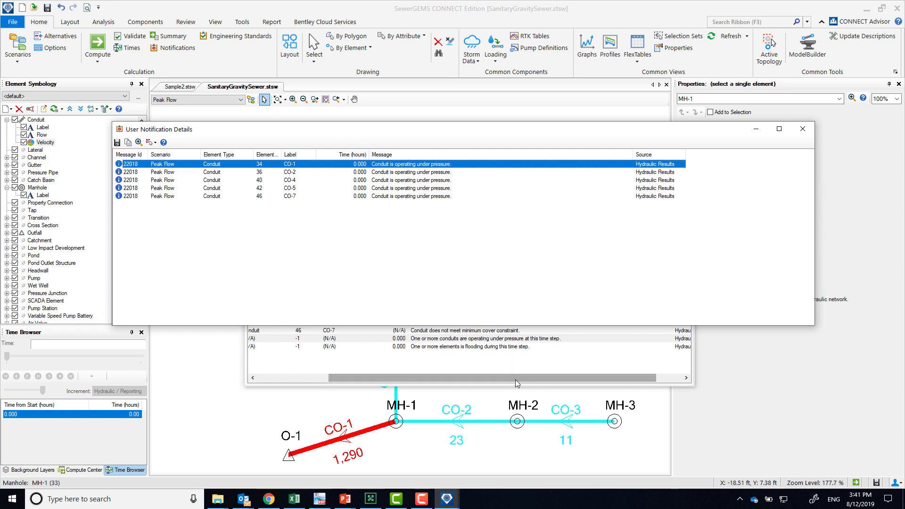
# Close User Notifications and select all elements with the under-pressure message in the drawing
pyautogui.click(499, 340)
pyautogui.click(689, 189)
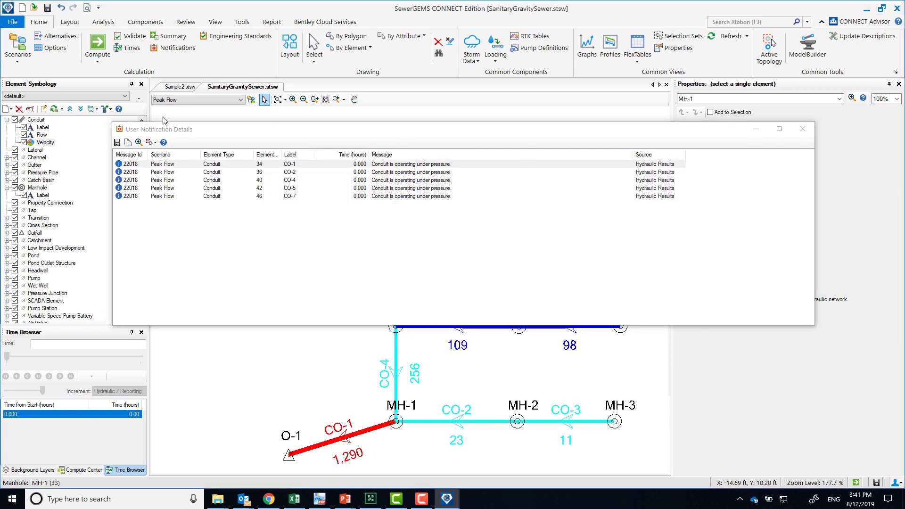
pyautogui.click(150, 143)
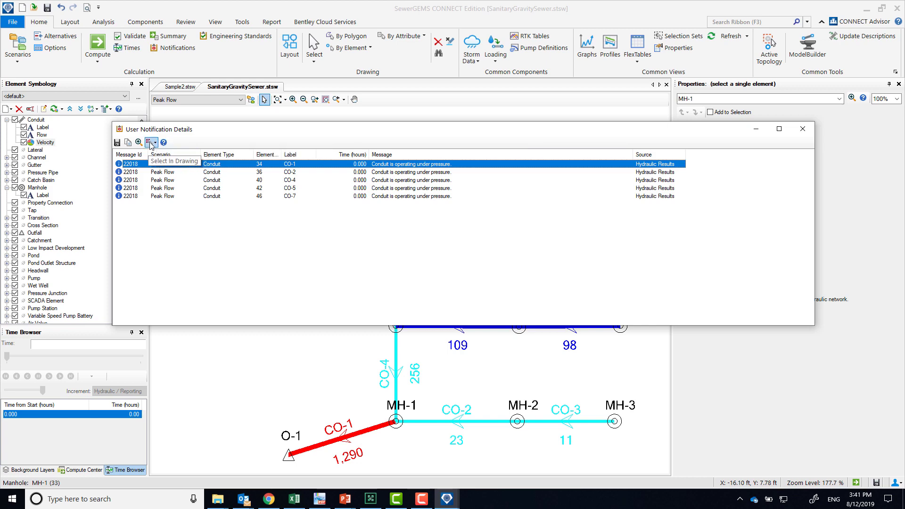
pyautogui.click(155, 142)
pyautogui.click(157, 152)
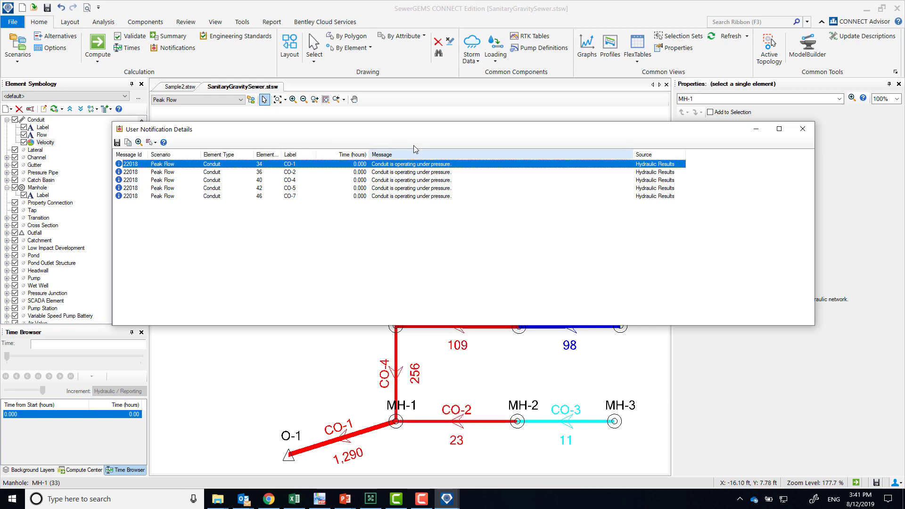
# Move the Details window up to reveal the network, then maximize and restore it
pyautogui.moveTo(426, 133)
pyautogui.mouseDown()
pyautogui.moveTo(411, 3)
pyautogui.moveTo(403, 5)
pyautogui.mouseUp()
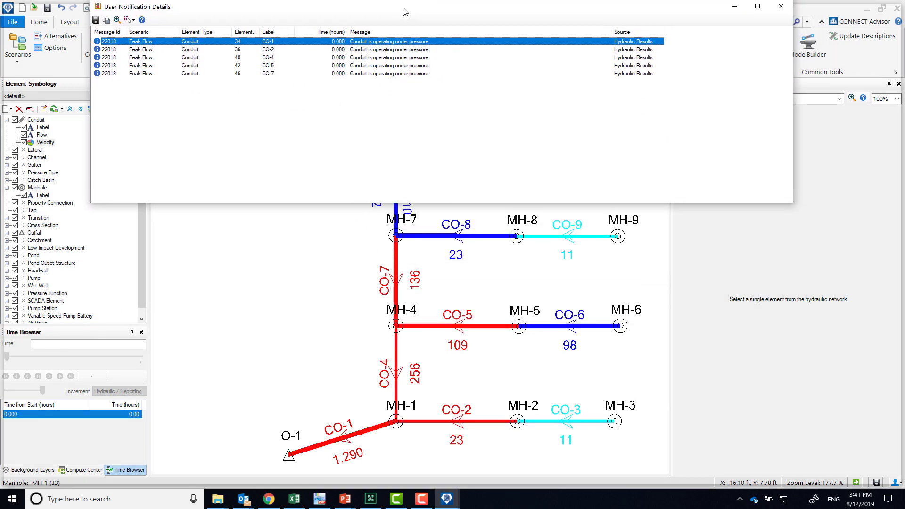
pyautogui.doubleClick(404, 4)
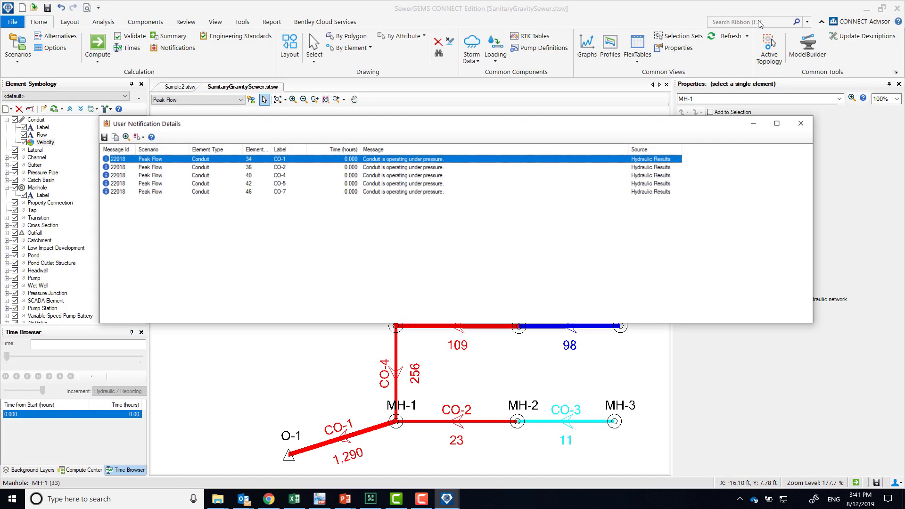
pyautogui.click(869, 5)
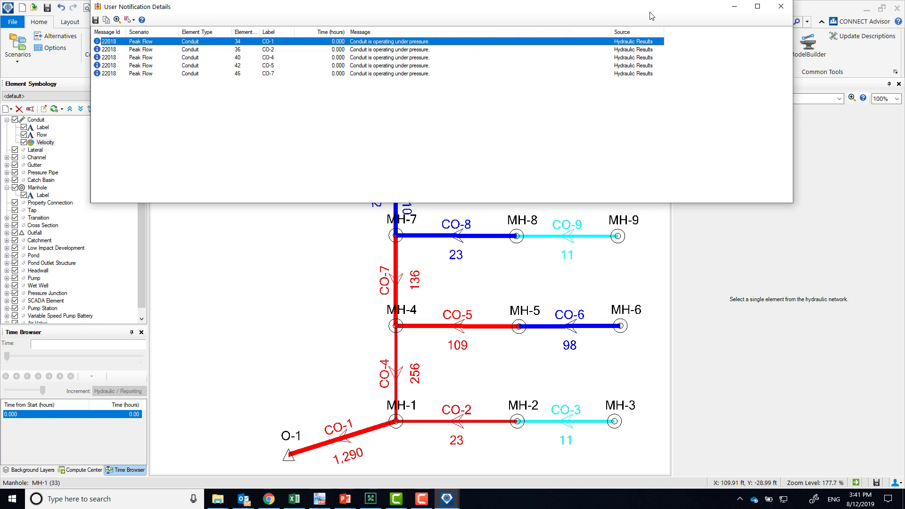
# Close the pressure details and open manhole MH-1's Sanitary Loads editor
pyautogui.click(781, 7)
pyautogui.click(396, 421)
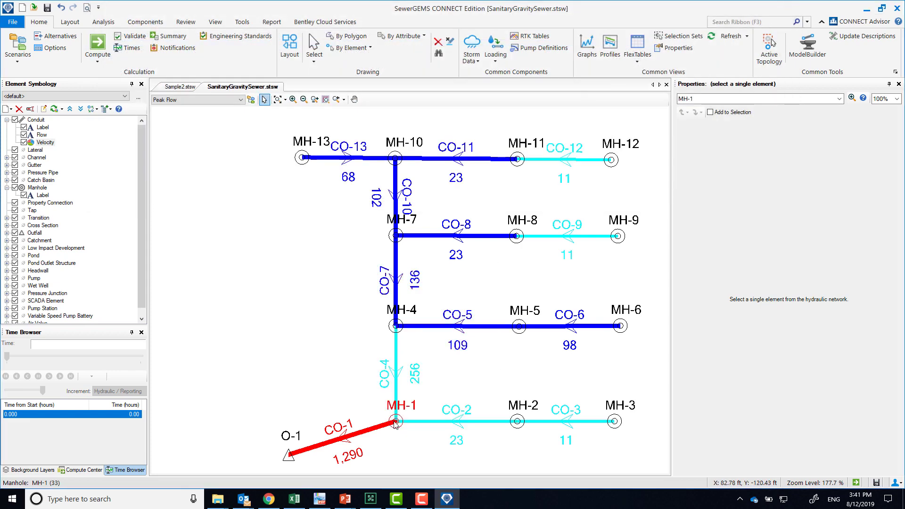
pyautogui.click(857, 289)
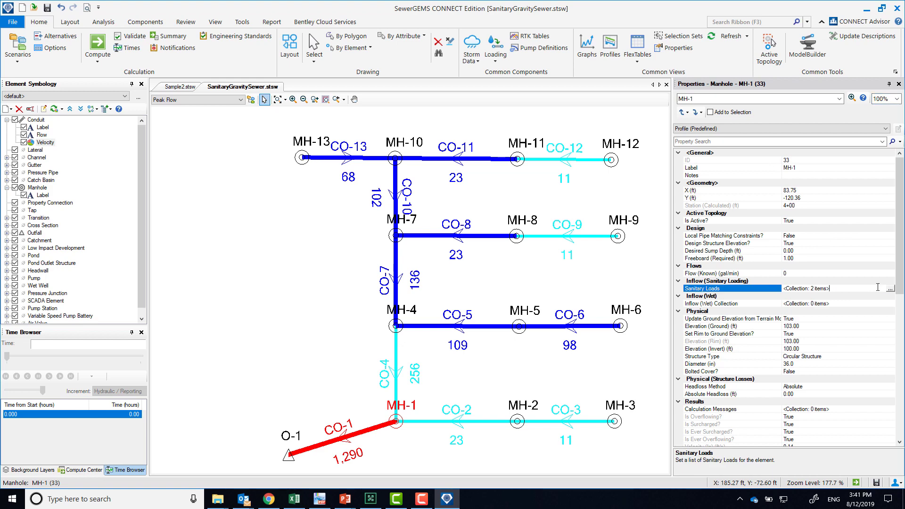
pyautogui.click(891, 289)
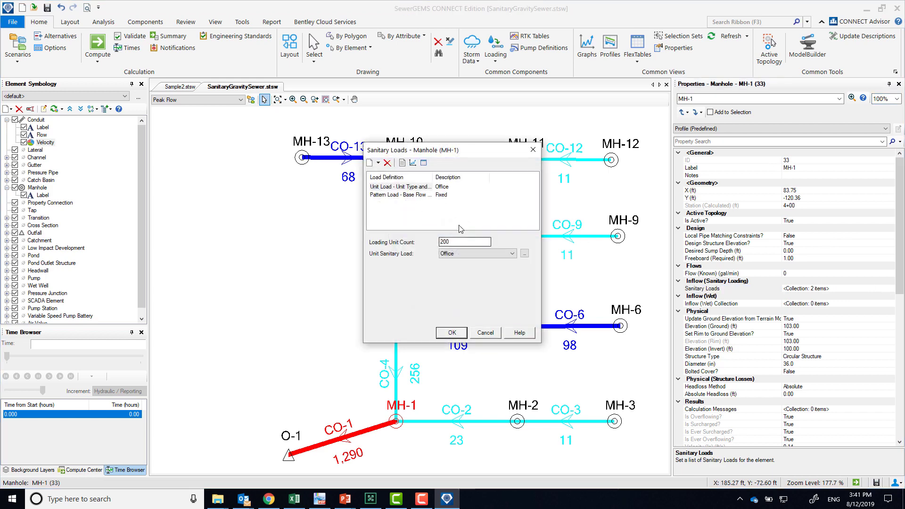
# Delete the pattern load's 1,000 base flow, accept, and recompute the network
pyautogui.click(391, 195)
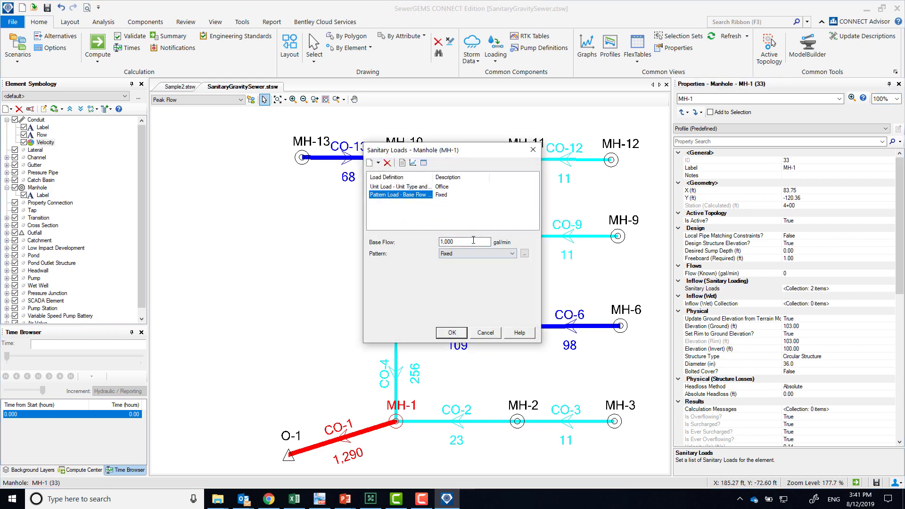
pyautogui.click(471, 243)
pyautogui.press('BackSpace')
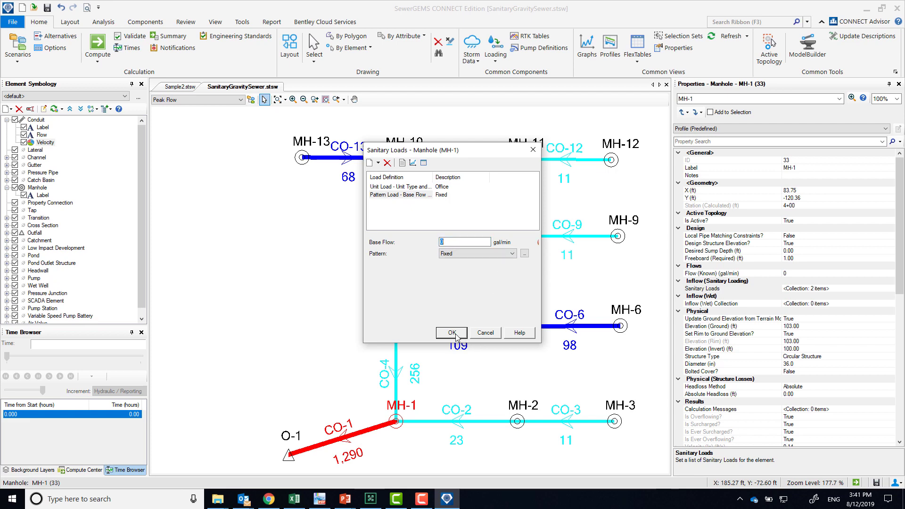
pyautogui.click(451, 332)
pyautogui.click(93, 45)
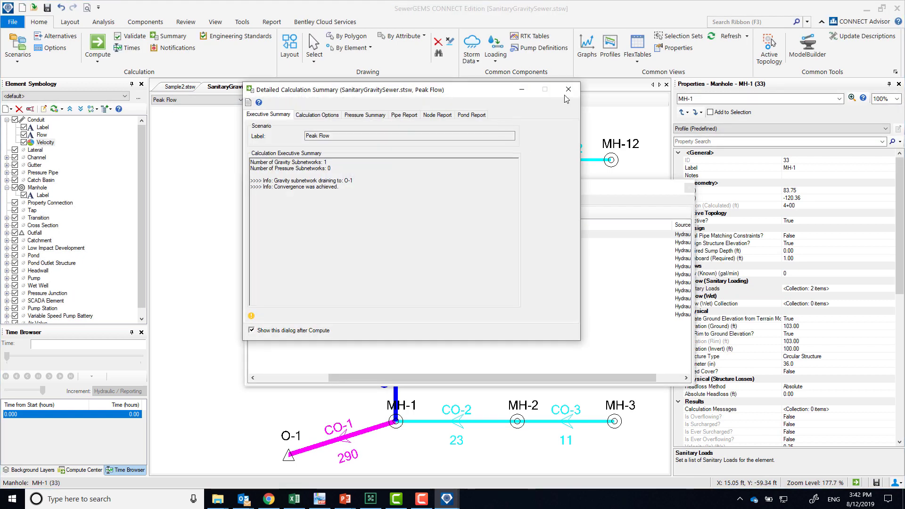
pyautogui.click(568, 89)
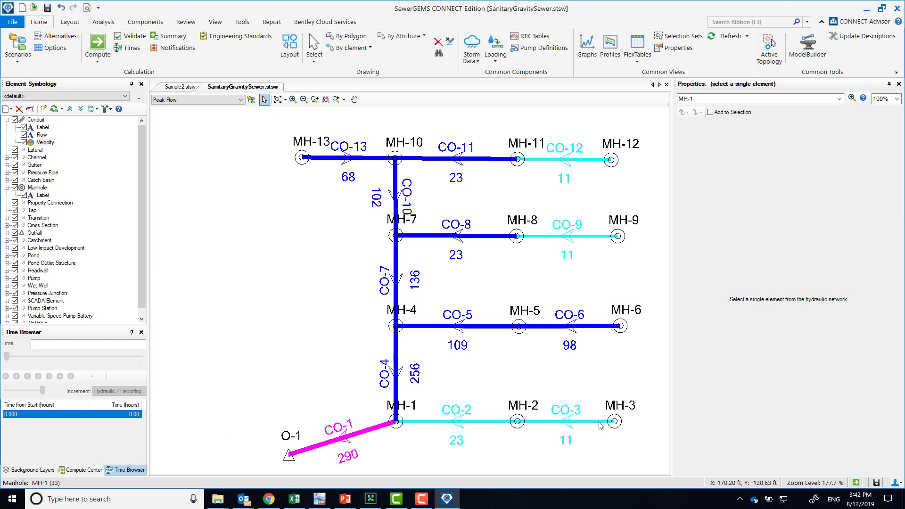
# Select conduit CO-1 and switch the Flow units to gal/day
pyautogui.click(352, 438)
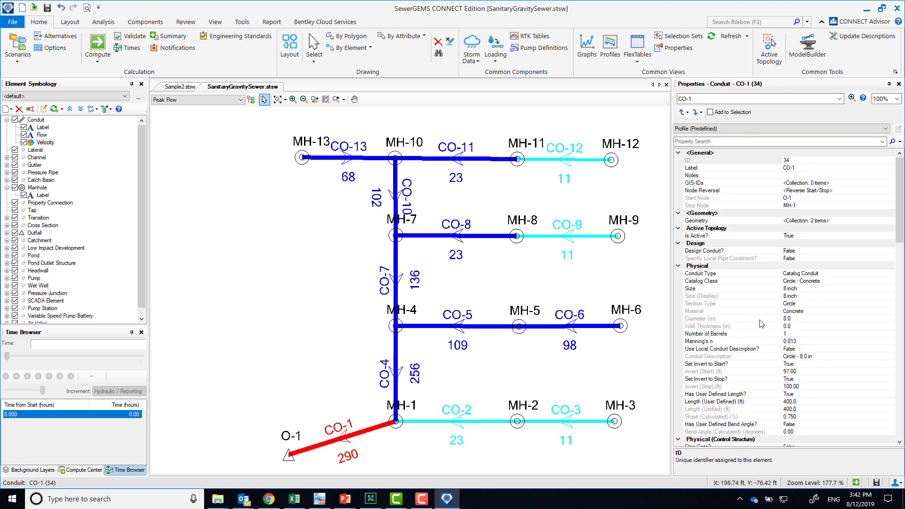
pyautogui.scroll(-11, 726, 322)
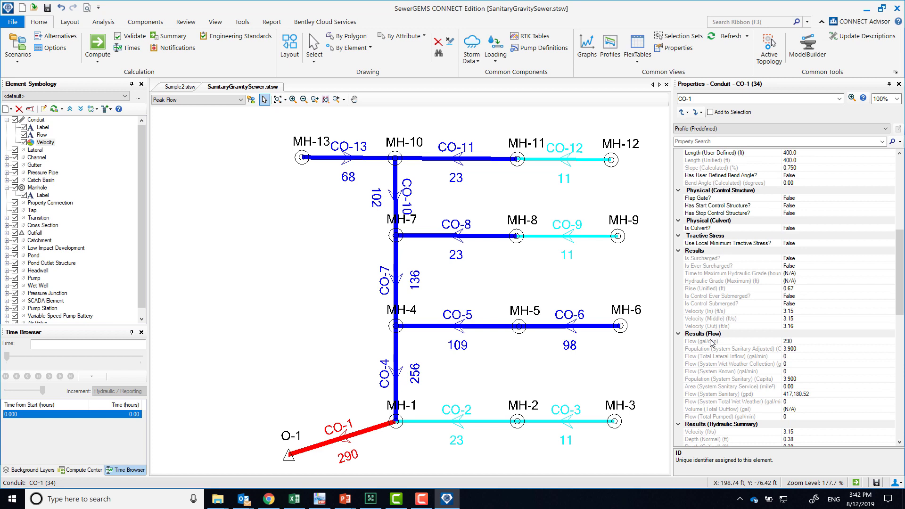
pyautogui.click(712, 342)
pyautogui.rightClick(711, 343)
pyautogui.click(749, 350)
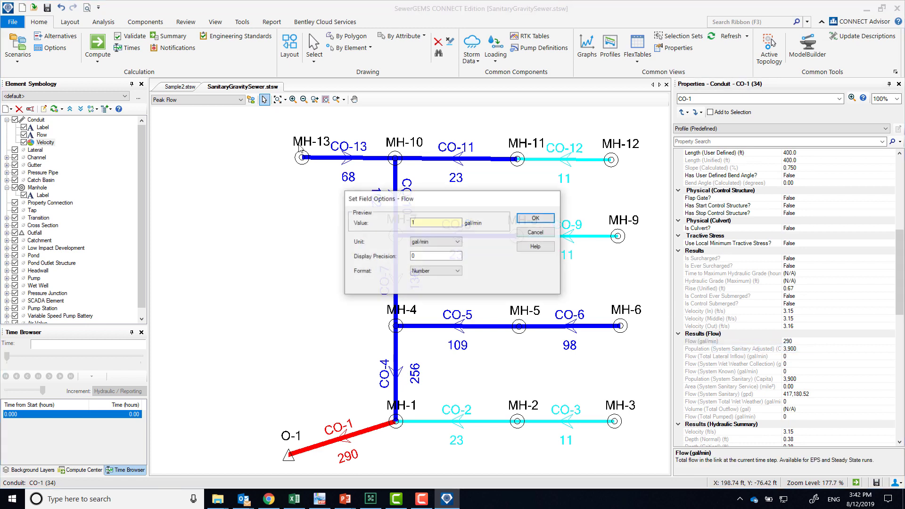
pyautogui.click(438, 242)
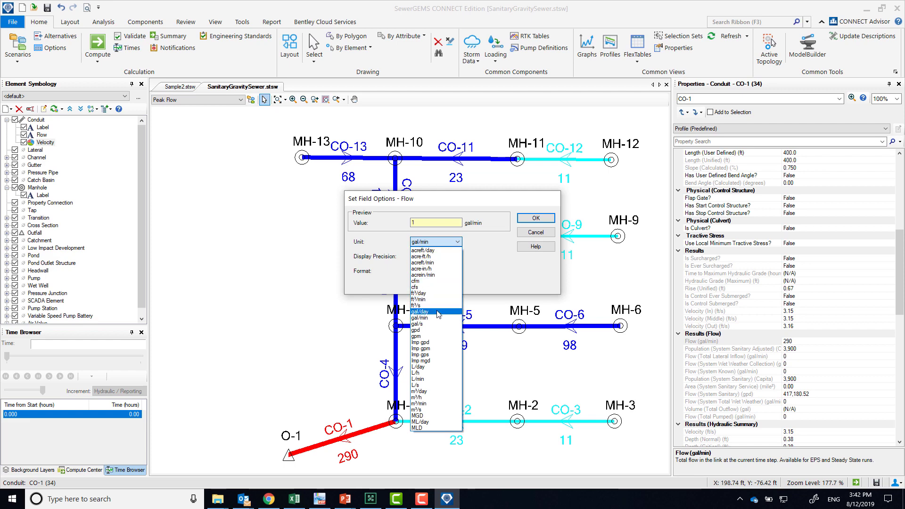
pyautogui.click(422, 311)
pyautogui.click(535, 218)
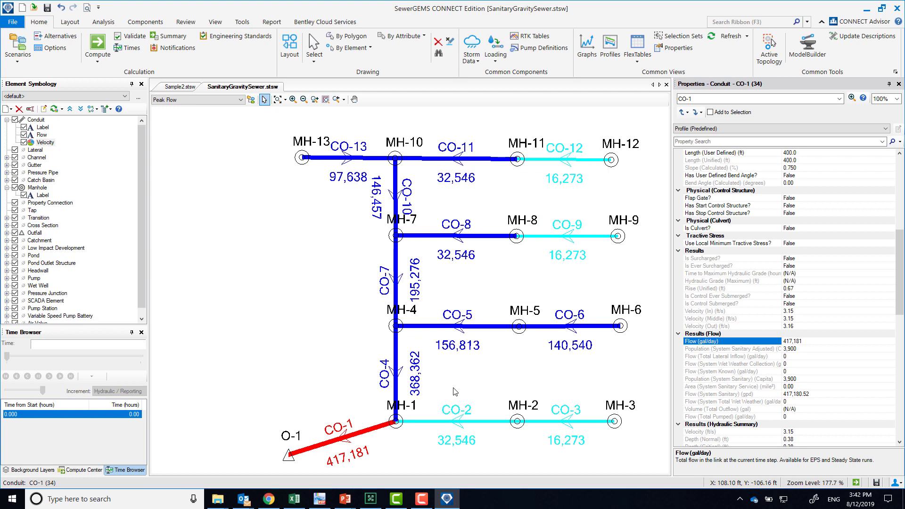
# Change the Flow units to gpm so CO-1 reads 290
pyautogui.rightClick(725, 343)
pyautogui.click(744, 349)
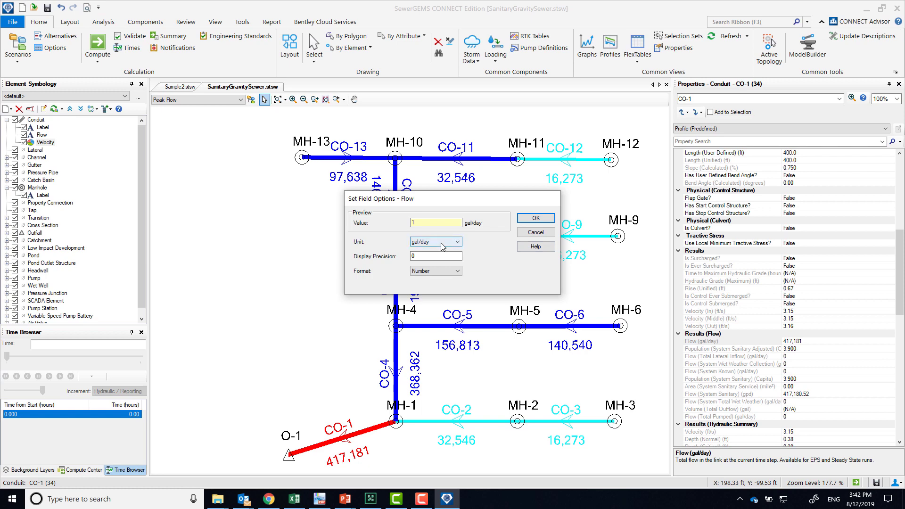
pyautogui.click(440, 242)
pyautogui.click(428, 343)
pyautogui.click(536, 218)
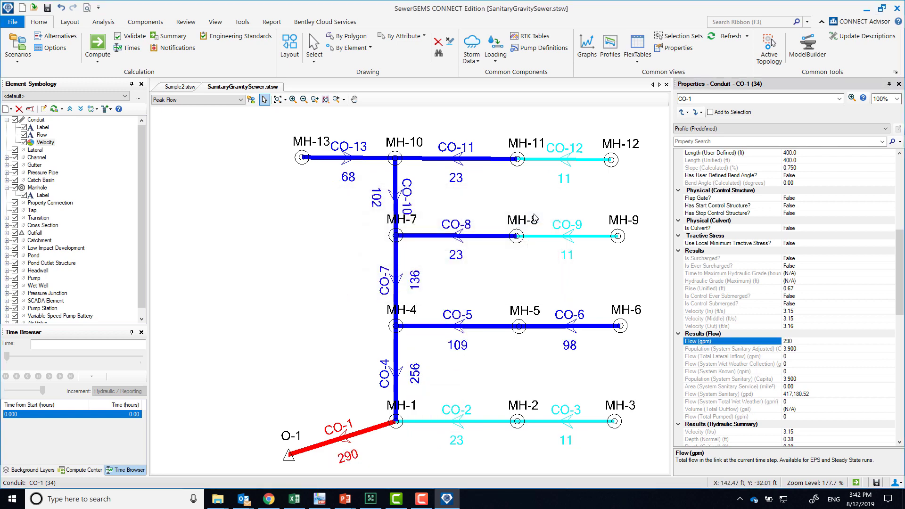